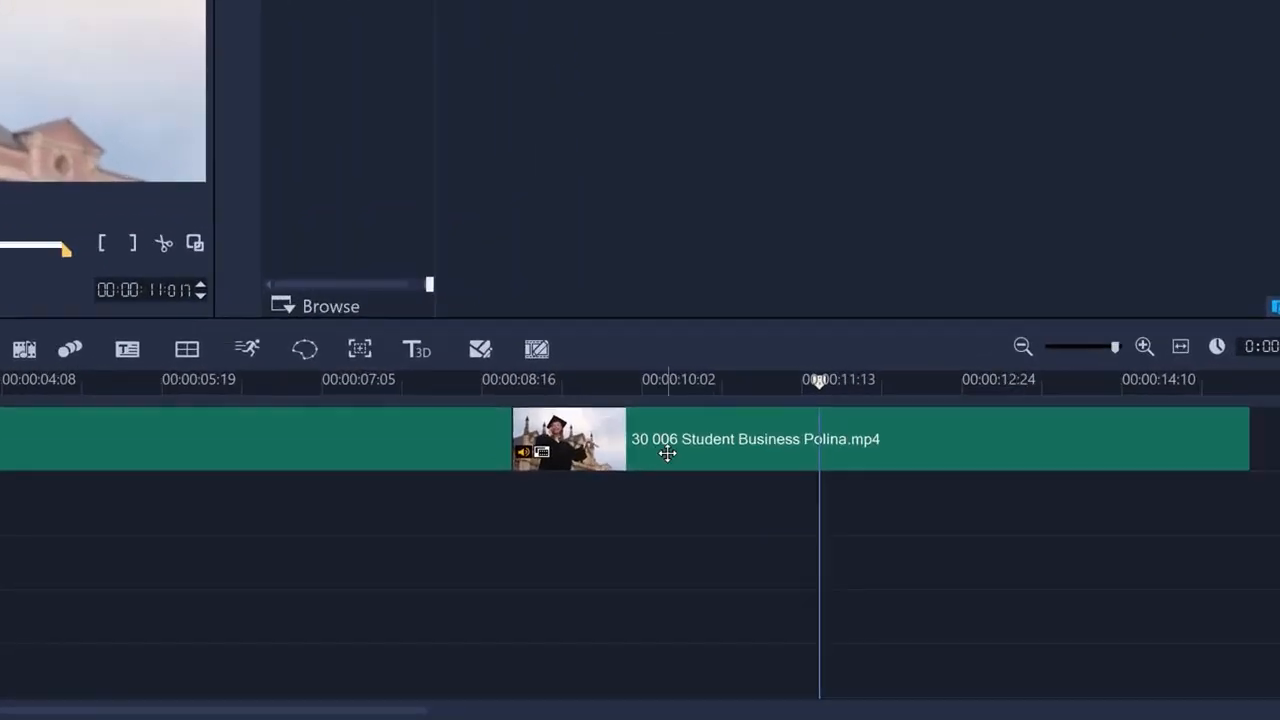
# Step: Create an elliptical mask on 30 006 Student Business Polina.mp4 in Mask Creator, positioned around the graduate's head and upper body
pyautogui.click(848, 549)
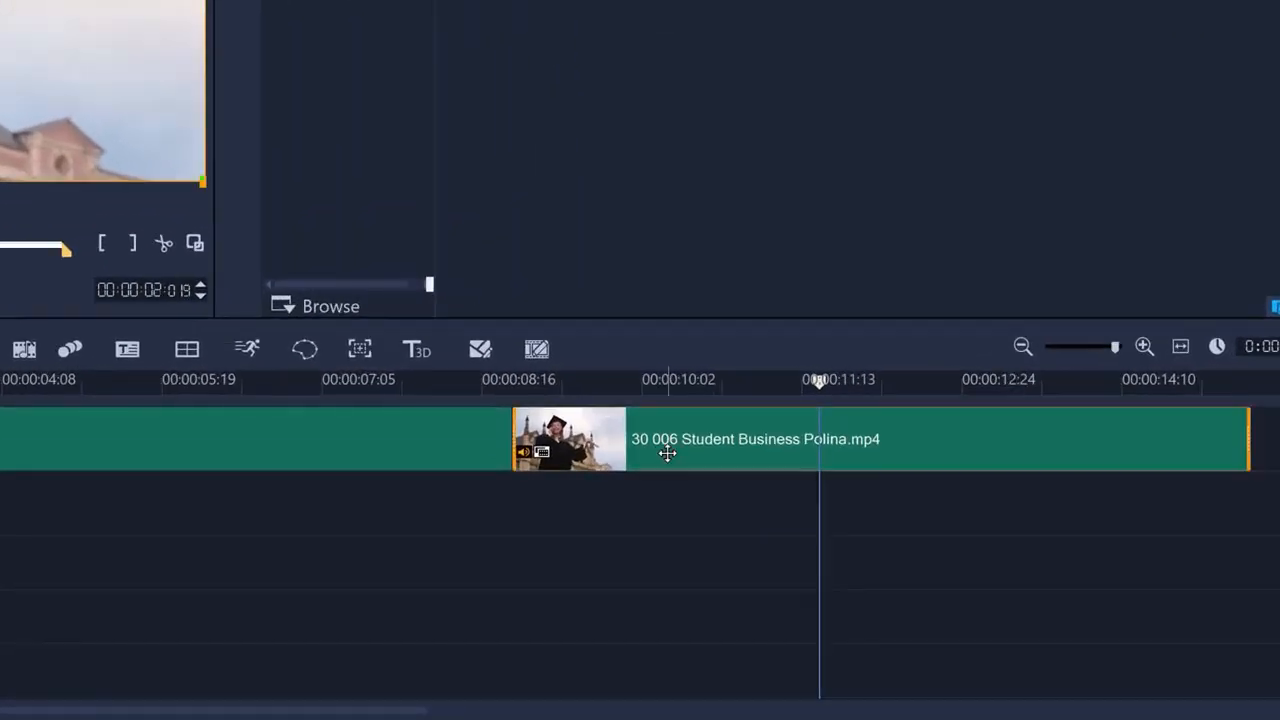
pyautogui.click(304, 352)
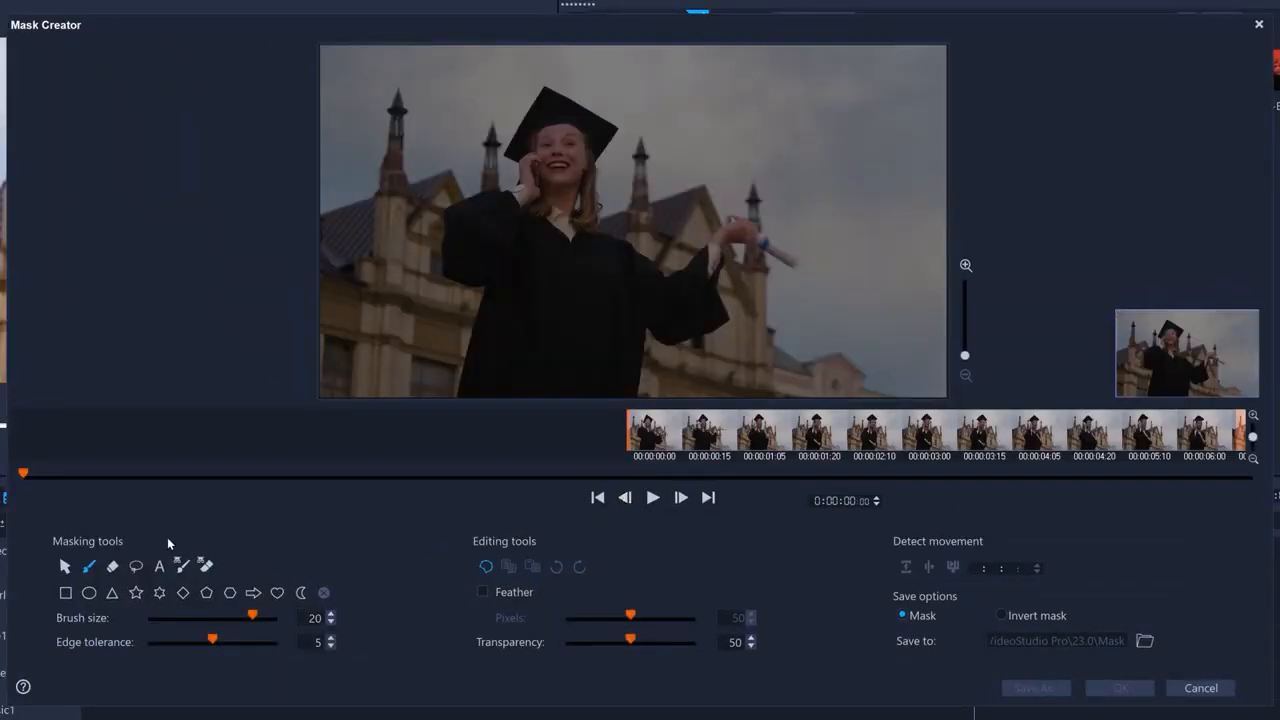
pyautogui.click(89, 595)
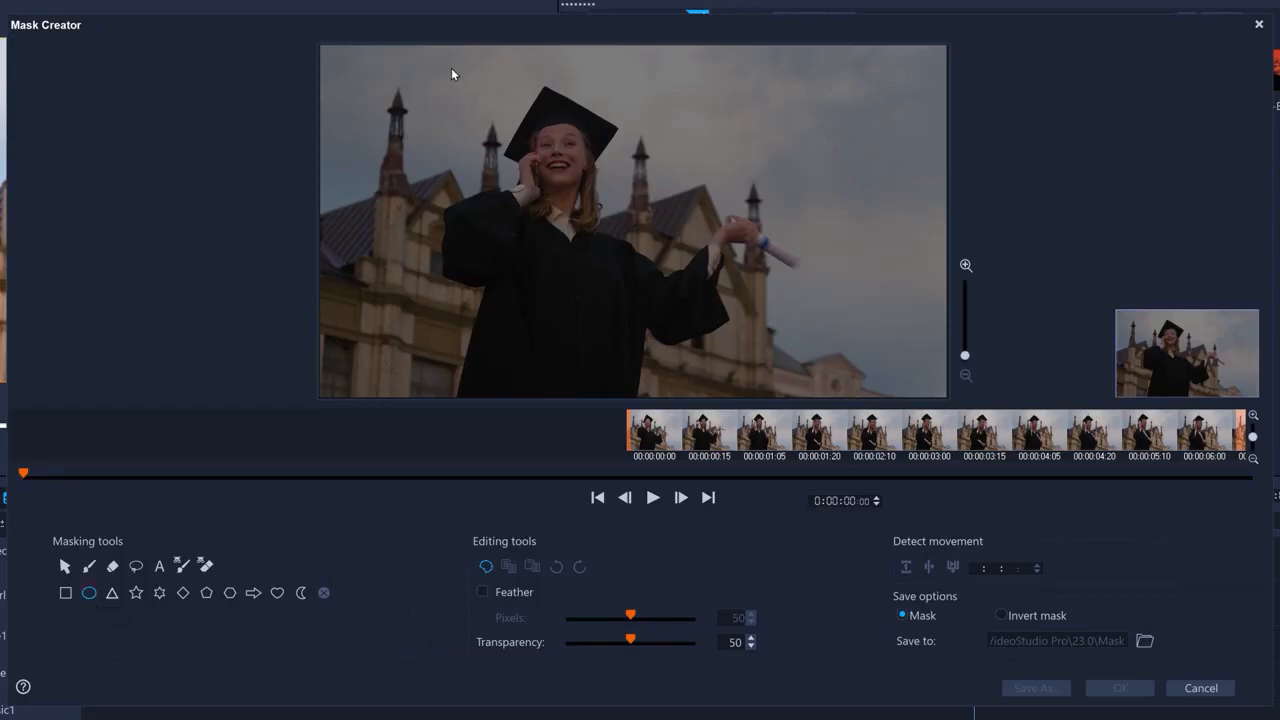
pyautogui.moveTo(437, 57); pyautogui.dragTo(728, 310)
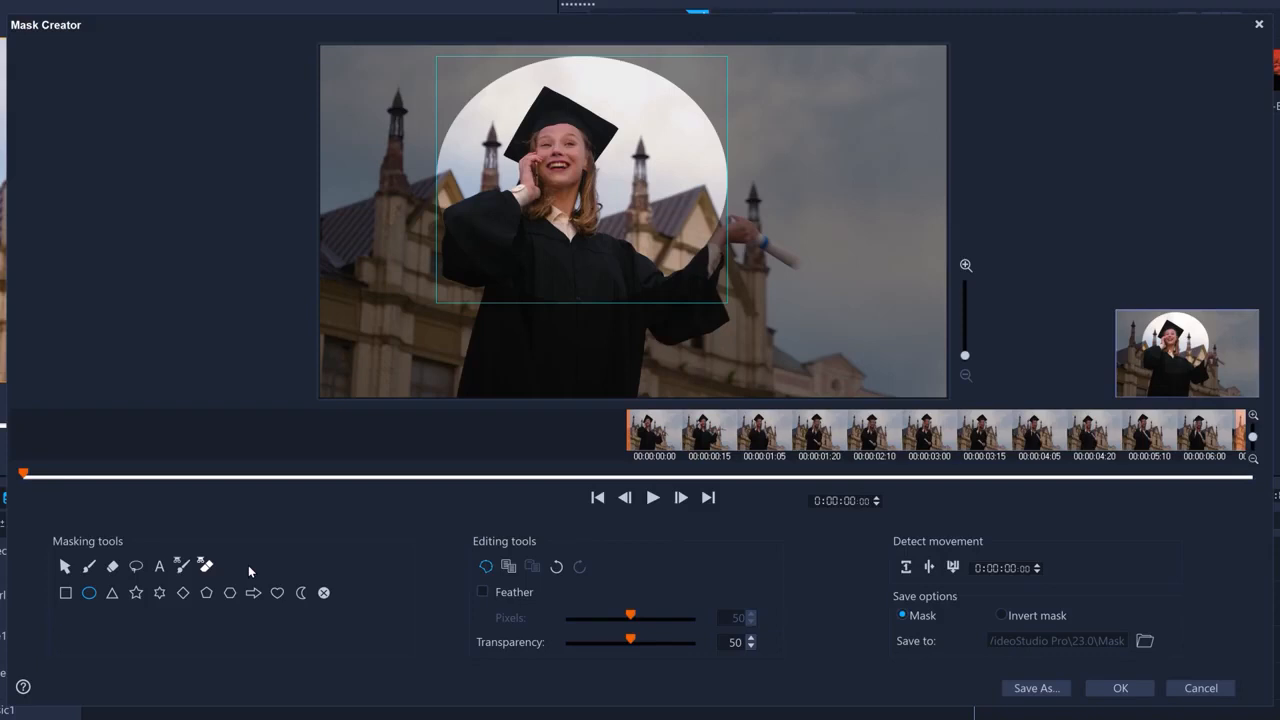
pyautogui.click(64, 566)
pyautogui.moveTo(547, 201); pyautogui.dragTo(557, 205)
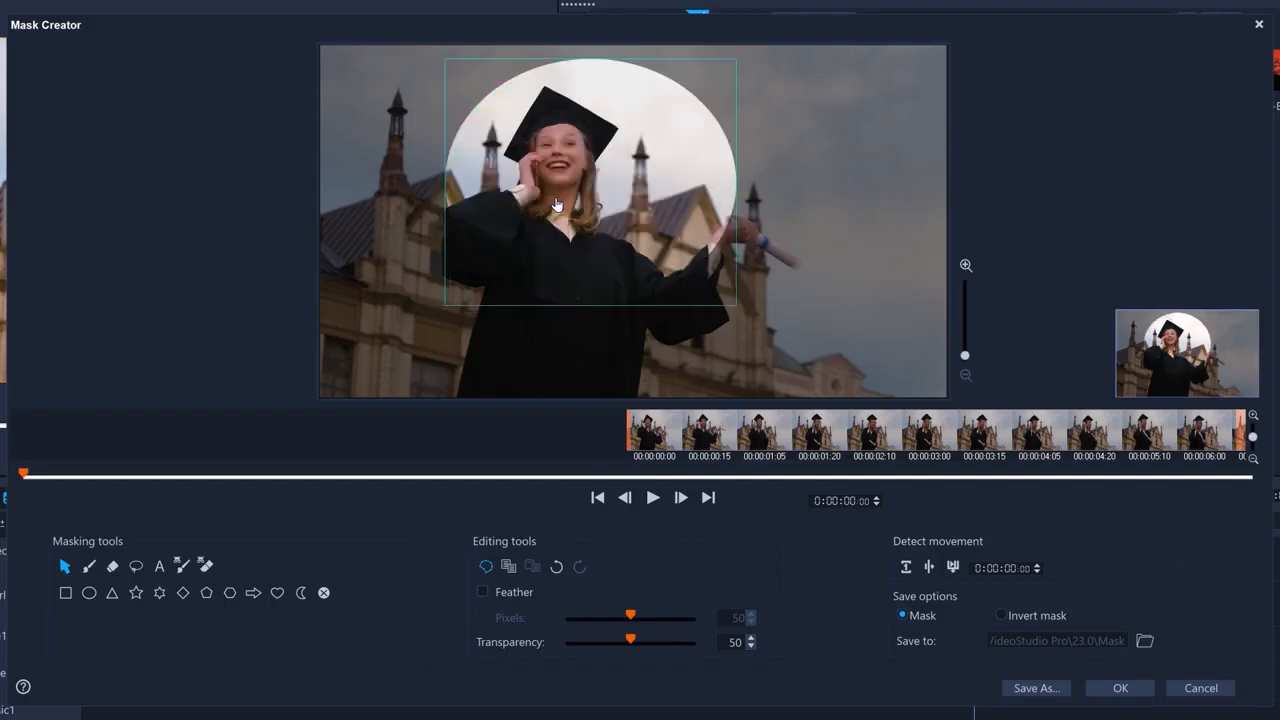
# Step: Feather the ellipse mask's edge by 31 pixels and set the transparency to 55
pyautogui.click(483, 592)
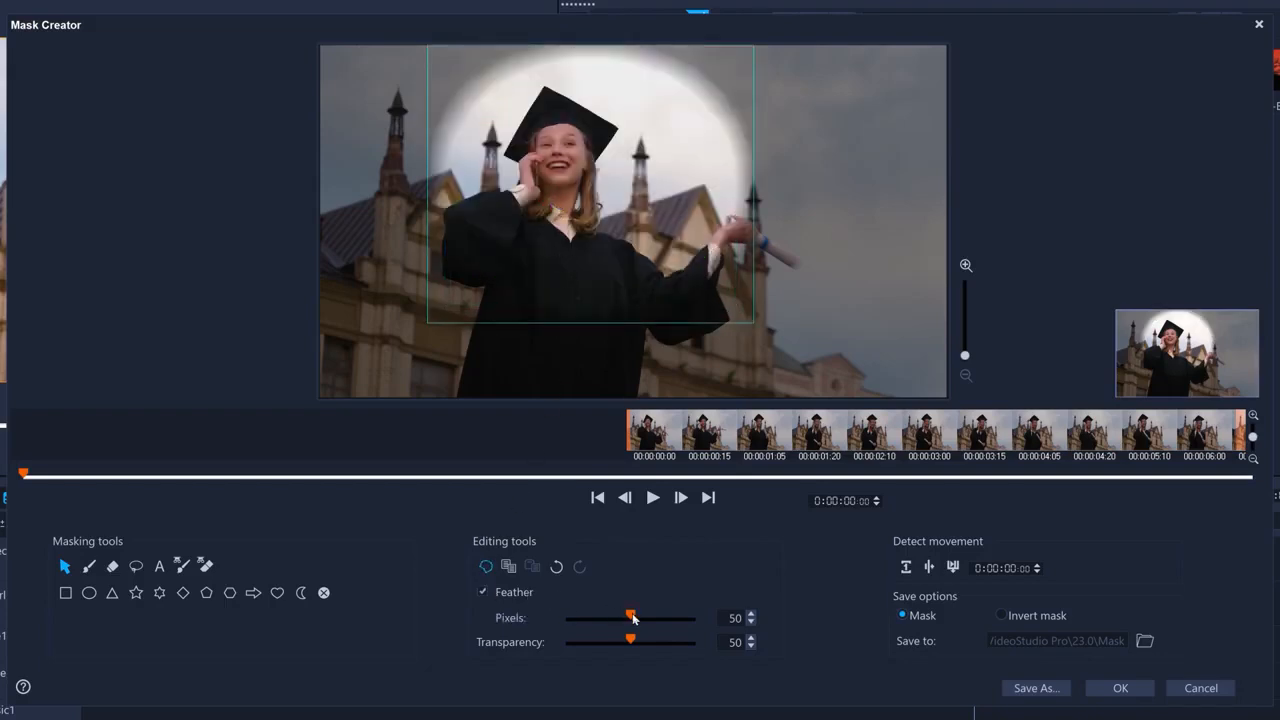
pyautogui.moveTo(632, 618); pyautogui.dragTo(607, 620)
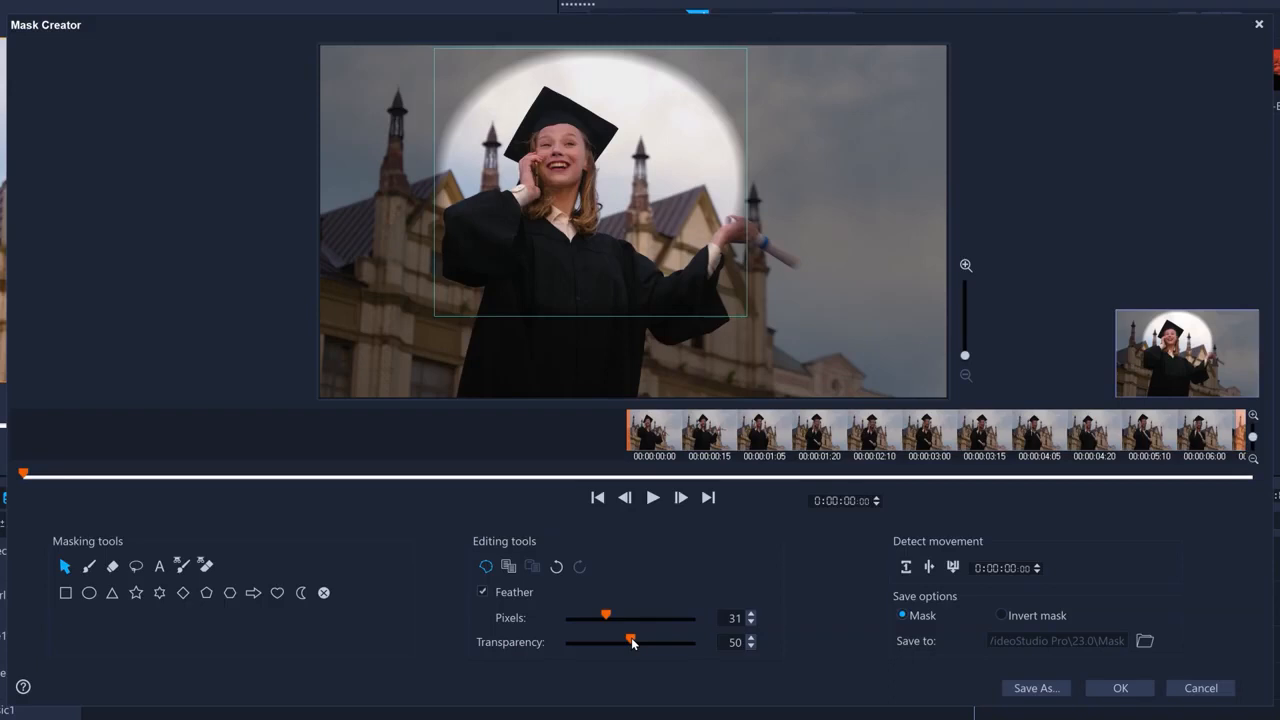
pyautogui.moveTo(632, 642); pyautogui.dragTo(715, 643)
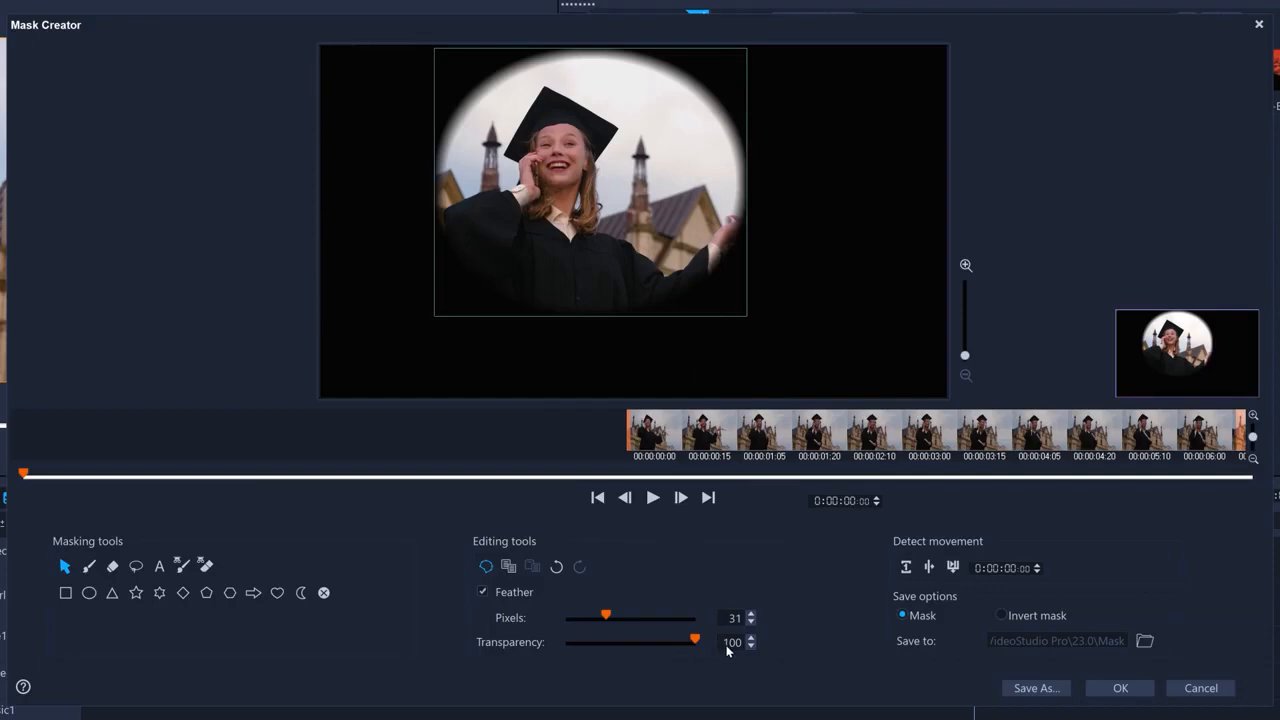
pyautogui.moveTo(695, 640); pyautogui.dragTo(640, 643)
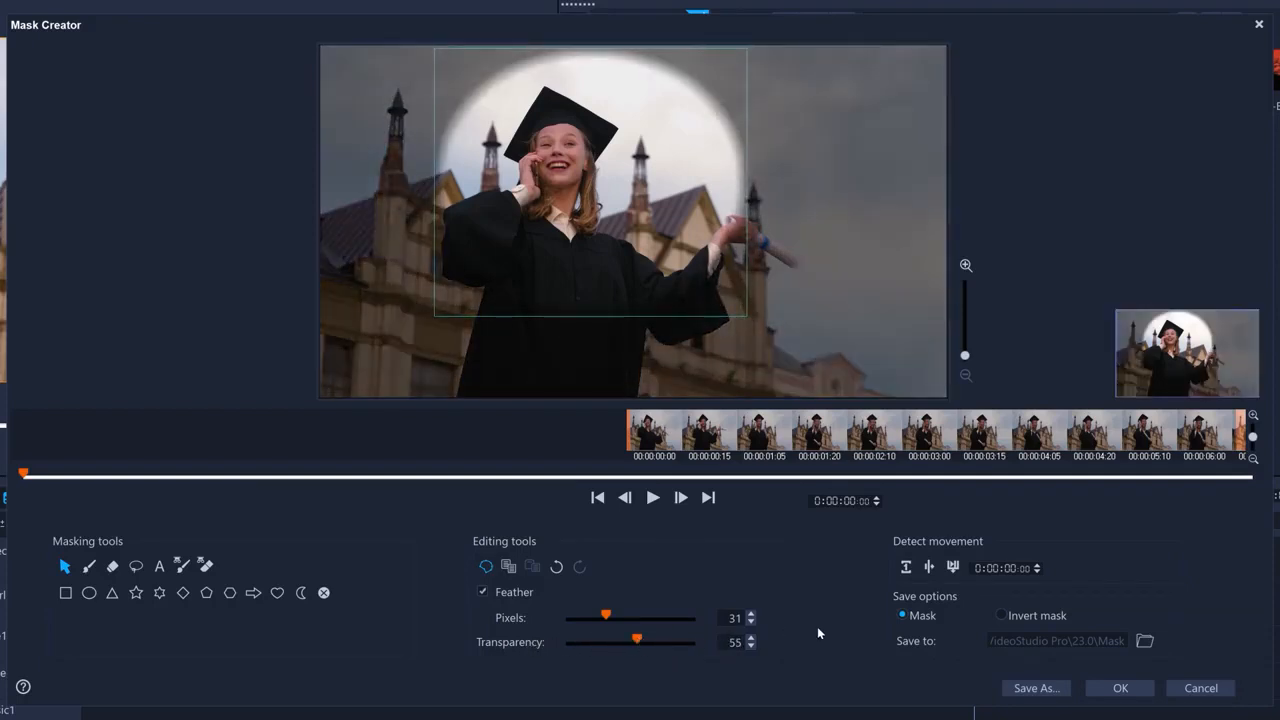
# Step: Preview the inverted version of the ellipse mask, switch back to the normal mask, and apply it to the clip
pyautogui.click(1003, 616)
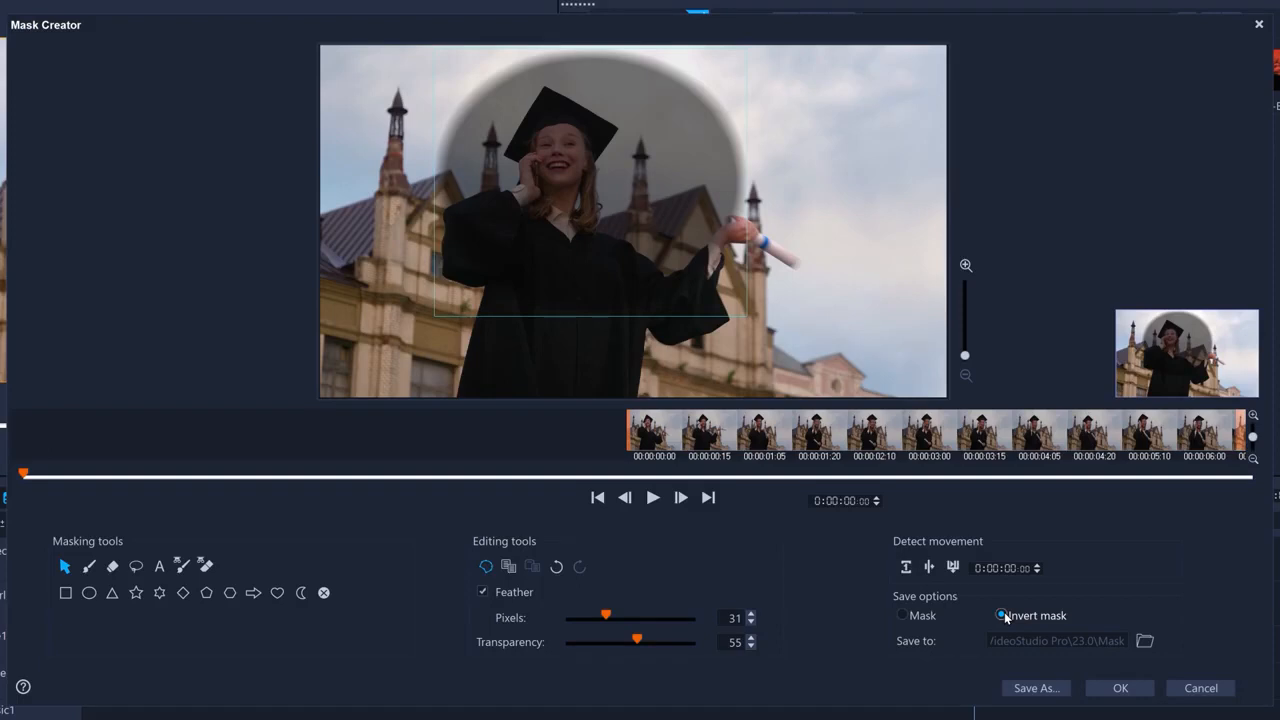
pyautogui.click(905, 616)
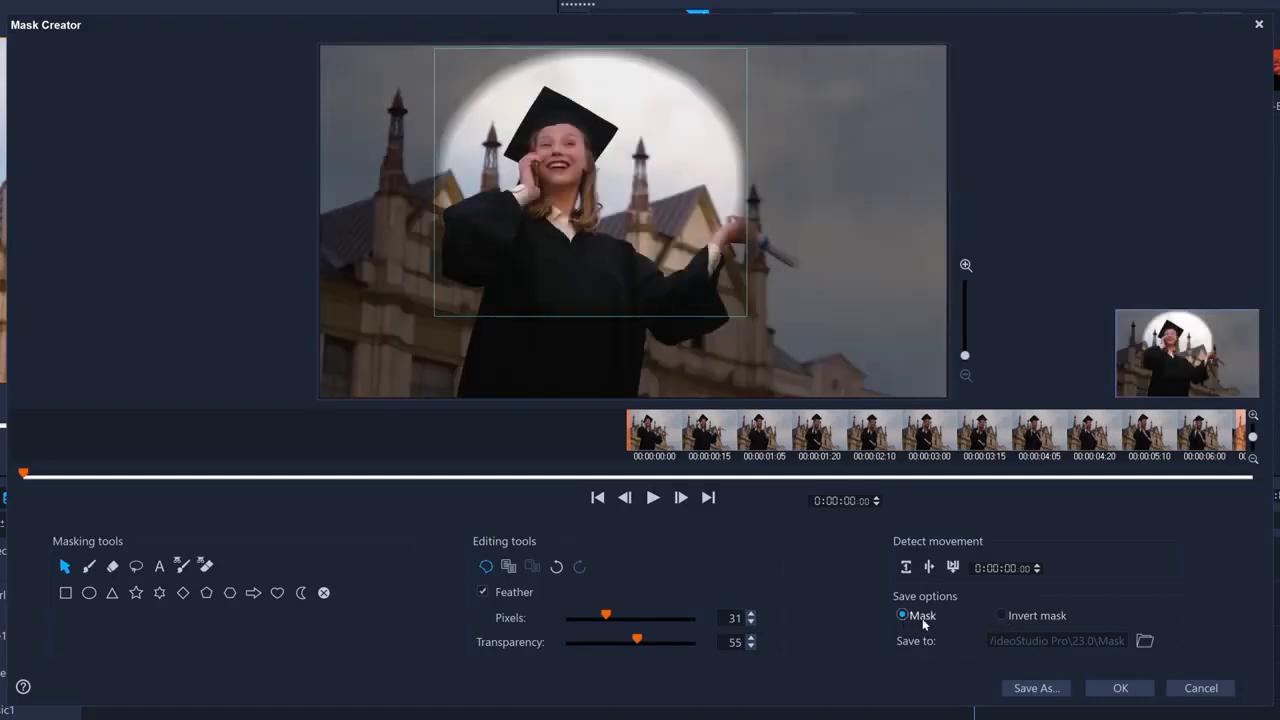
pyautogui.click(1116, 688)
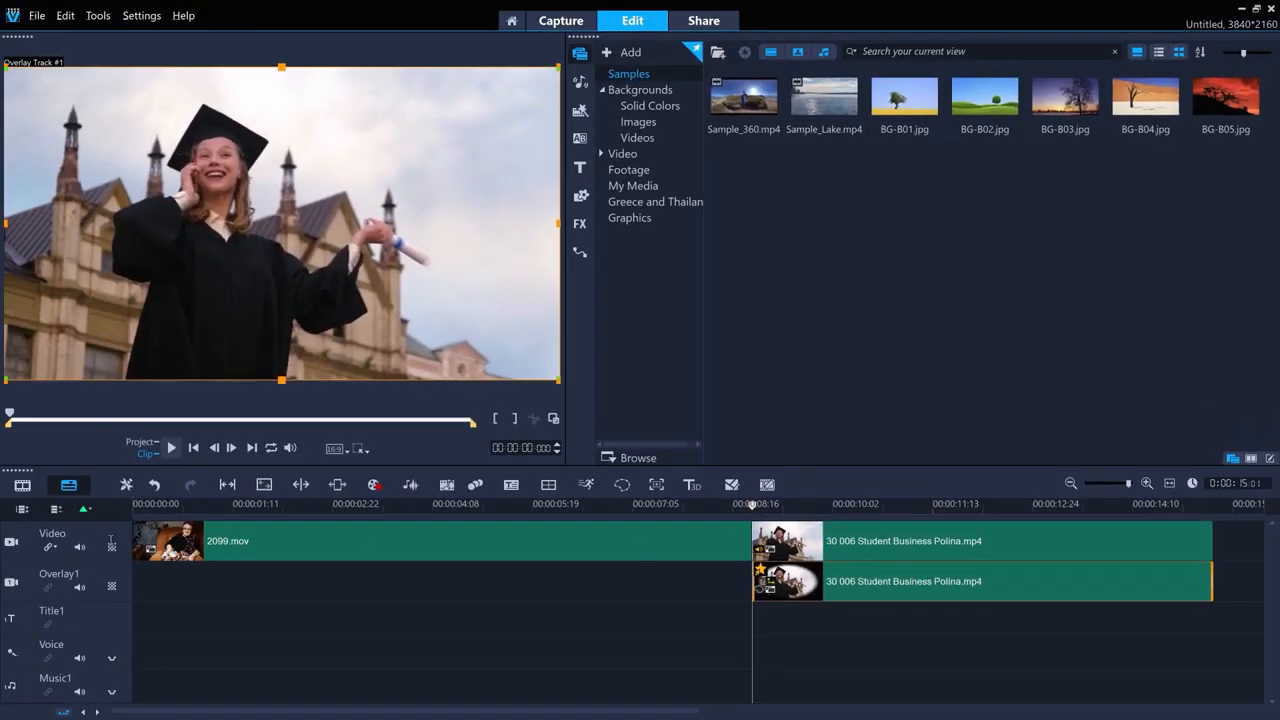
# Step: Delete the unmasked student clip from the Video track and move its masked overlay copy near the start of 2099.mov
pyautogui.click(12, 543)
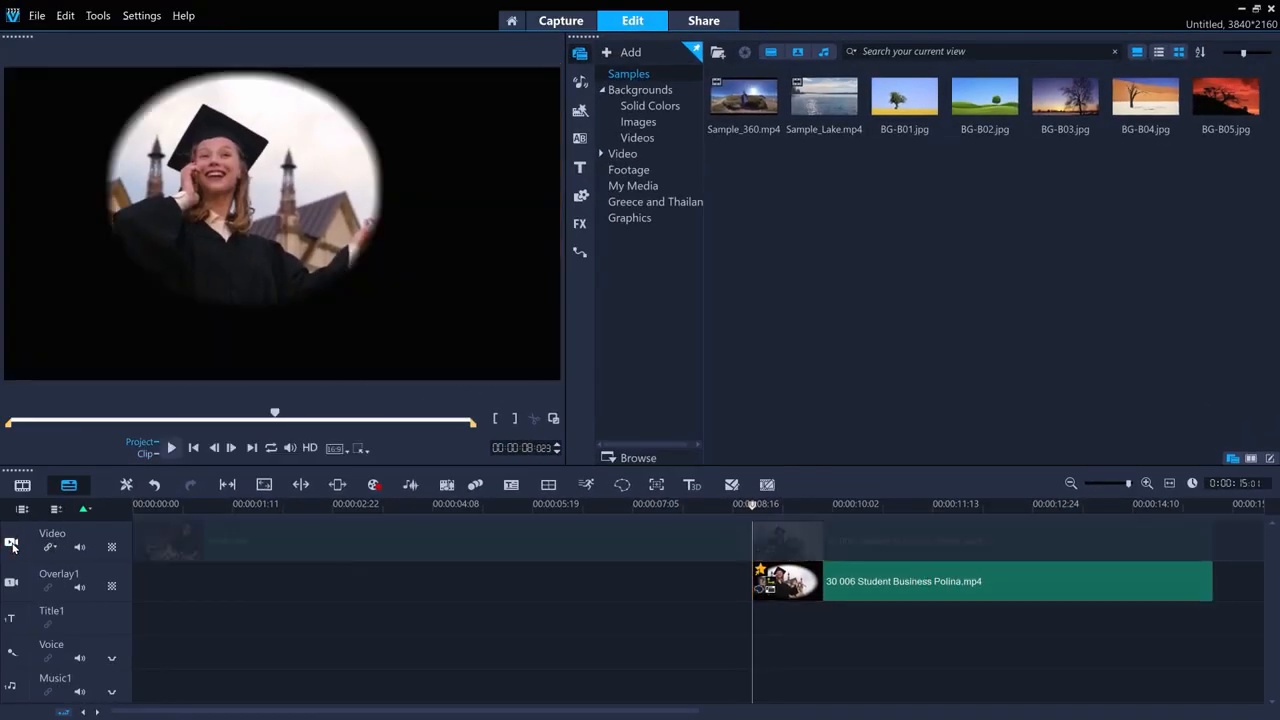
pyautogui.click(12, 543)
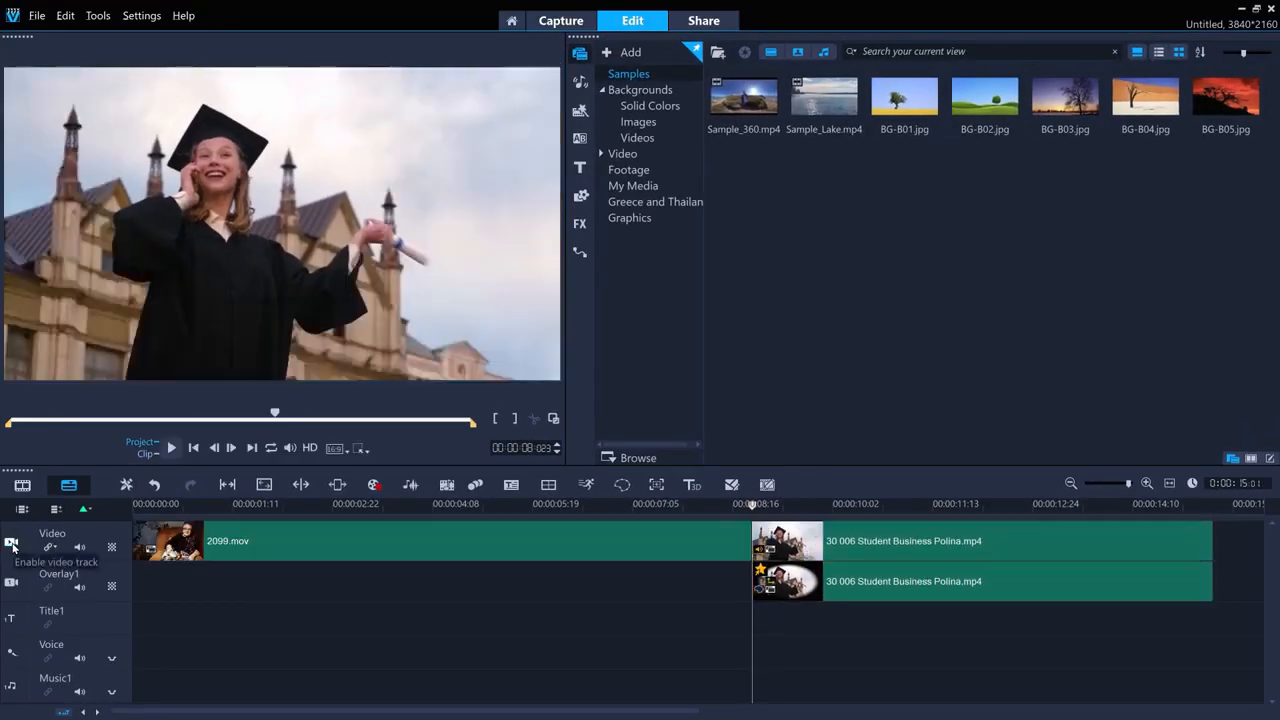
pyautogui.click(897, 541)
pyautogui.press('Delete')
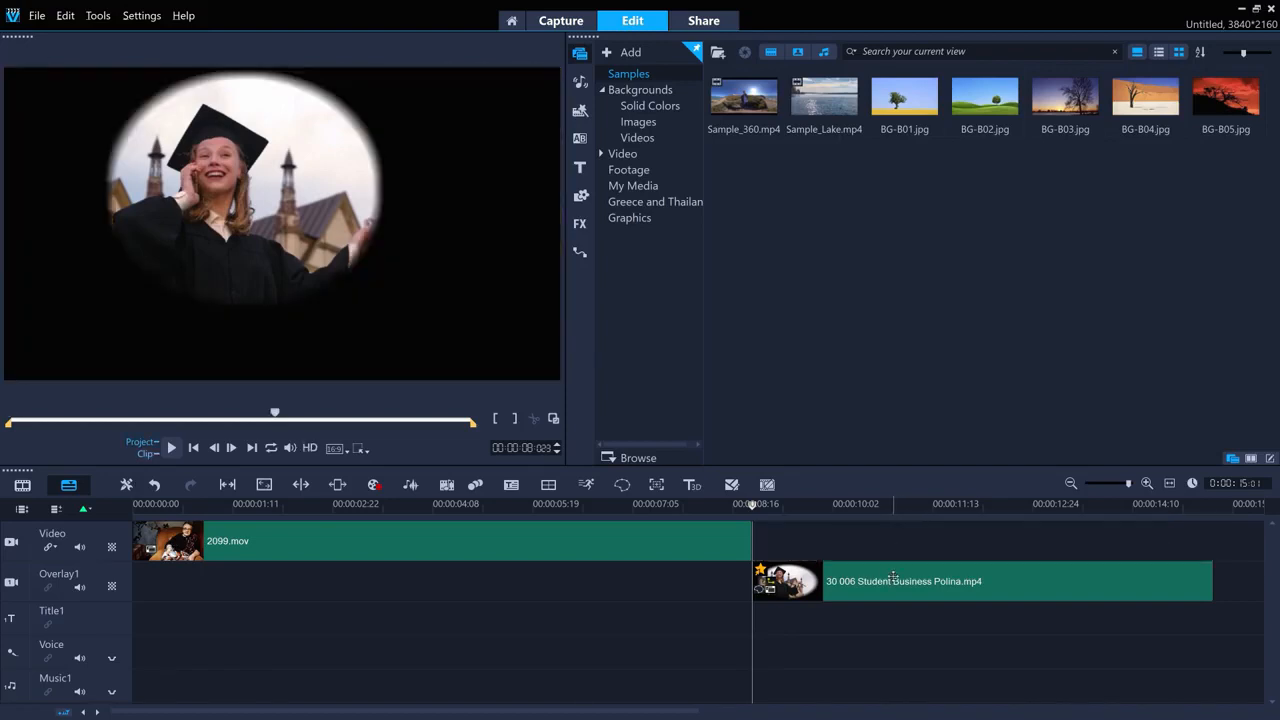
pyautogui.moveTo(890, 579); pyautogui.dragTo(336, 574)
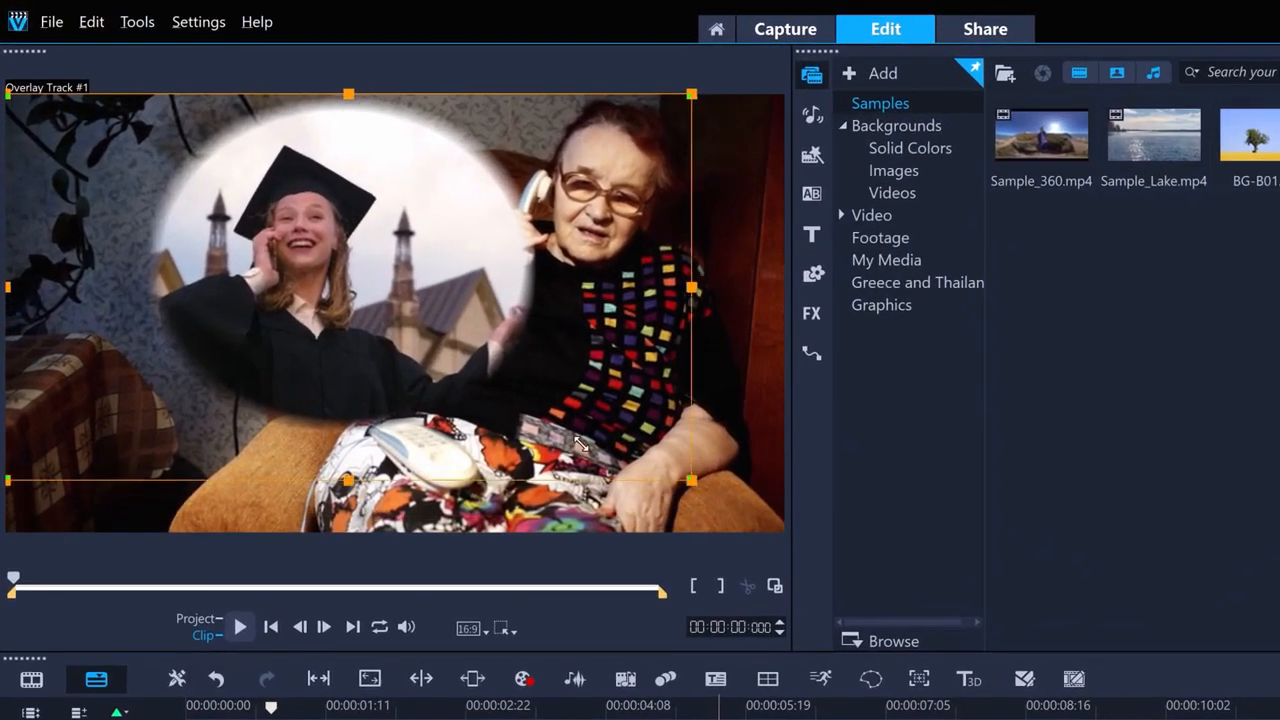
# Step: Shrink the masked graduate overlay, place it in the empty wall area beside the seated woman, and play the project
pyautogui.moveTo(281, 380); pyautogui.dragTo(283, 248)
pyautogui.moveTo(458, 349); pyautogui.dragTo(514, 380)
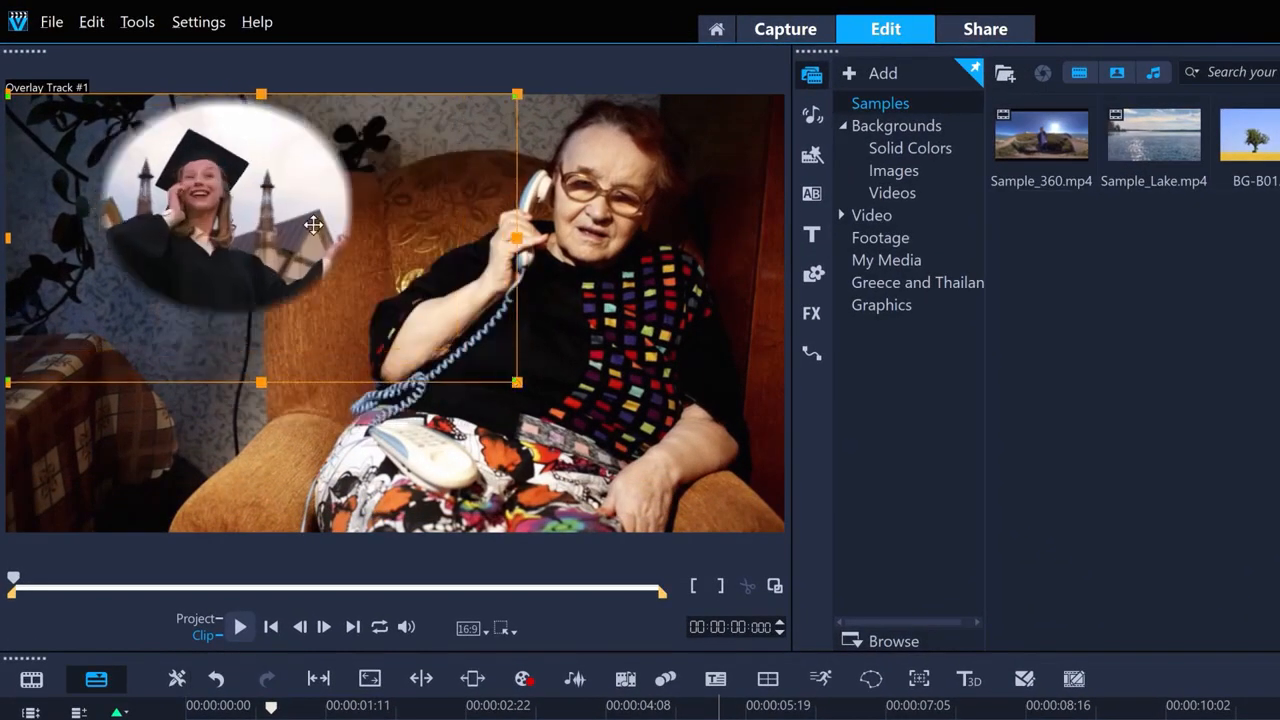
pyautogui.moveTo(274, 234); pyautogui.dragTo(302, 262)
pyautogui.moveTo(542, 127); pyautogui.dragTo(486, 120)
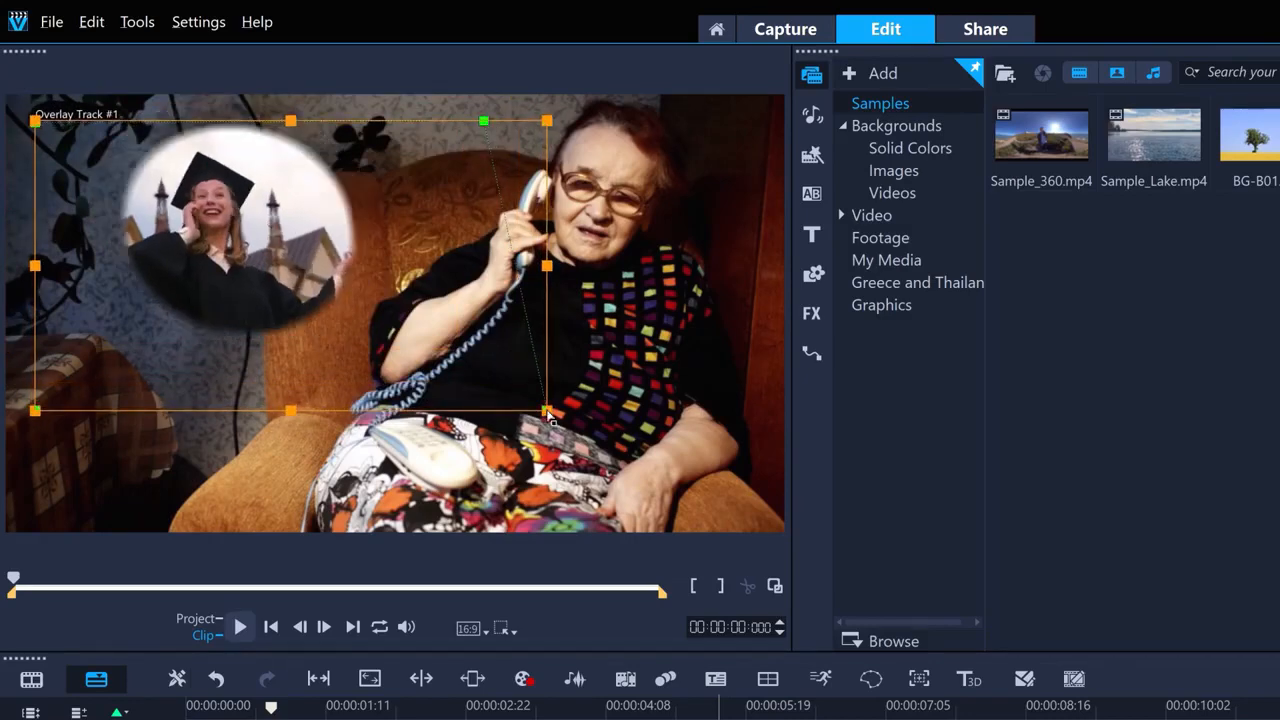
pyautogui.moveTo(547, 410); pyautogui.dragTo(474, 369)
pyautogui.click(196, 619)
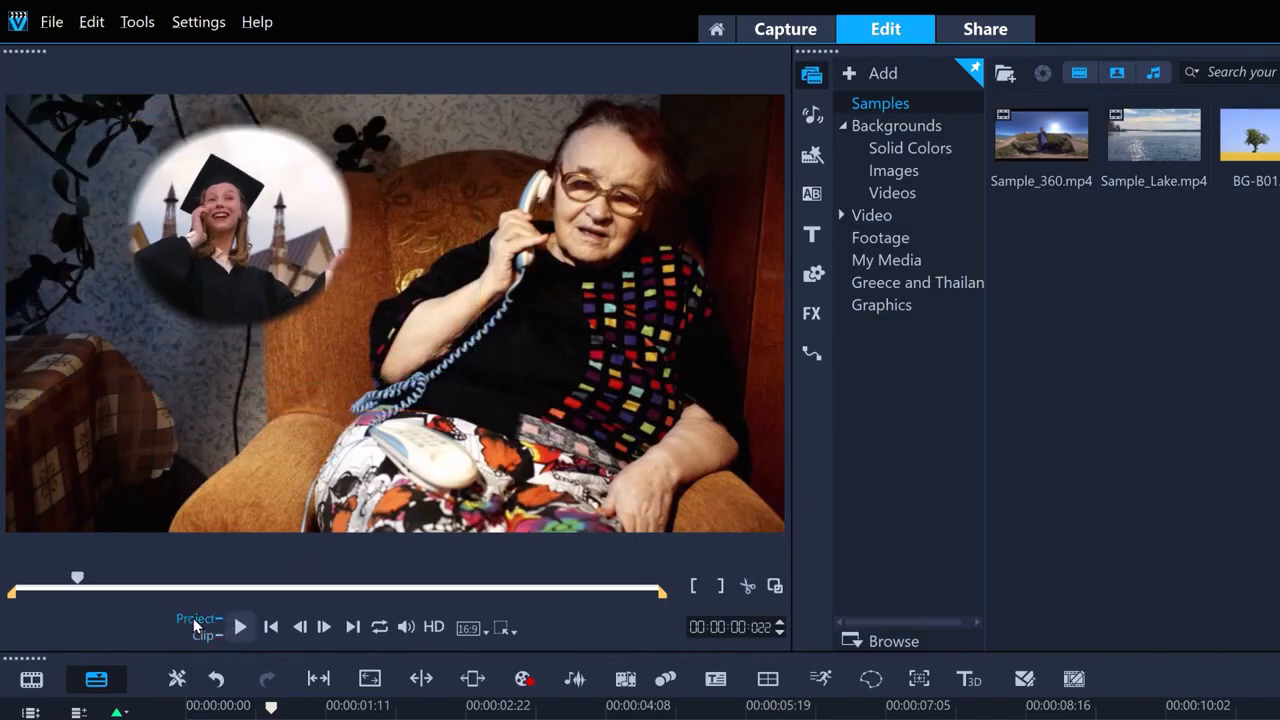
pyautogui.click(240, 627)
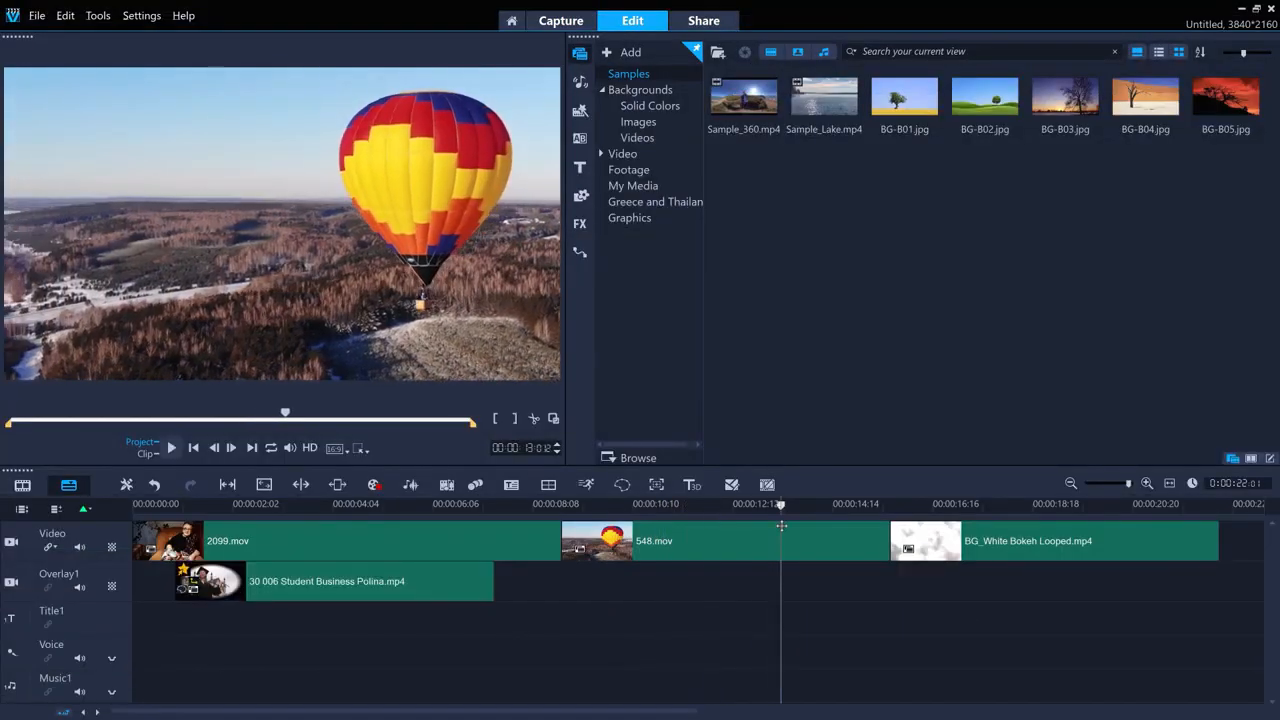
# Step: Open 548.mov in Mask Creator and add a text mask reading HOTAIR over the balloon scene
pyautogui.click(766, 539)
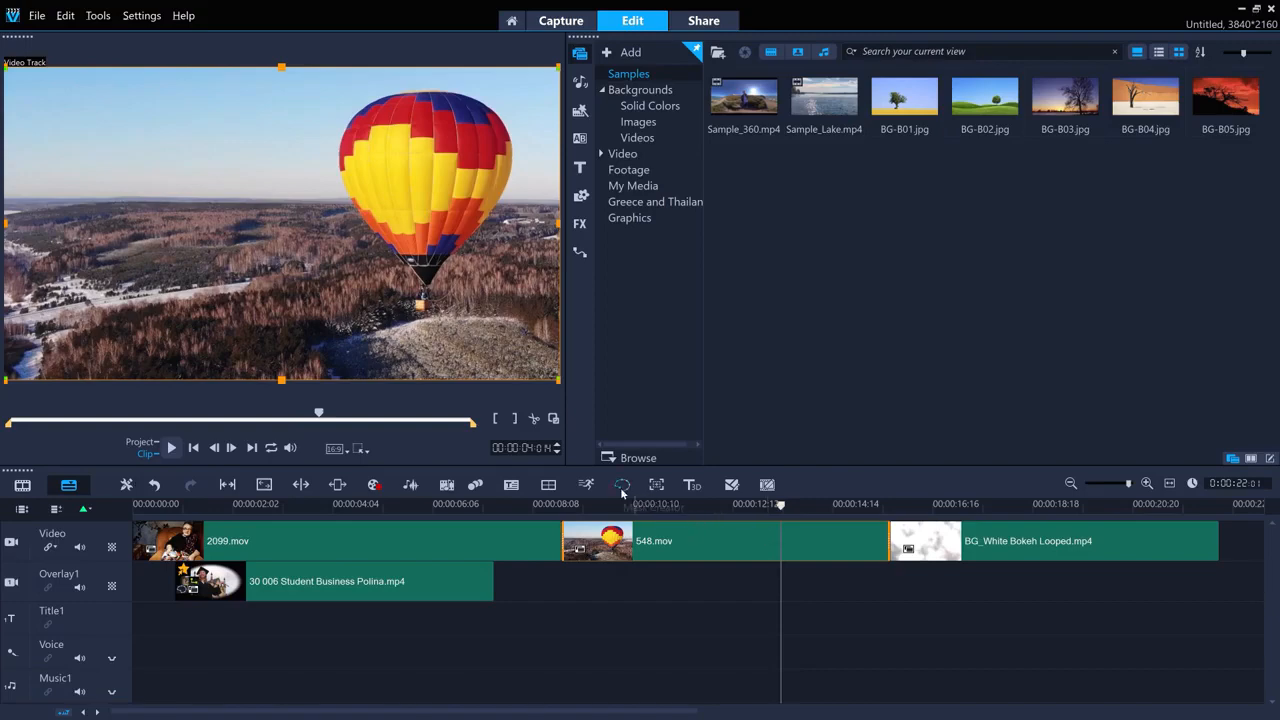
pyautogui.click(656, 484)
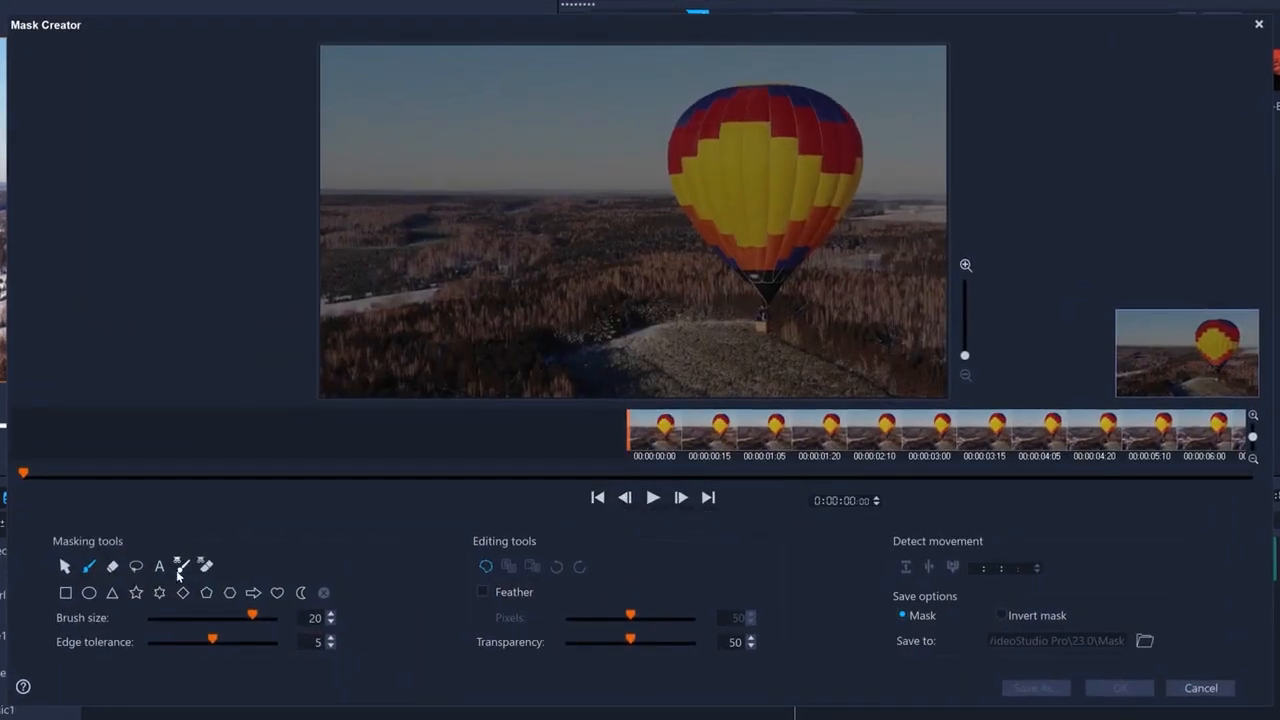
pyautogui.click(170, 564)
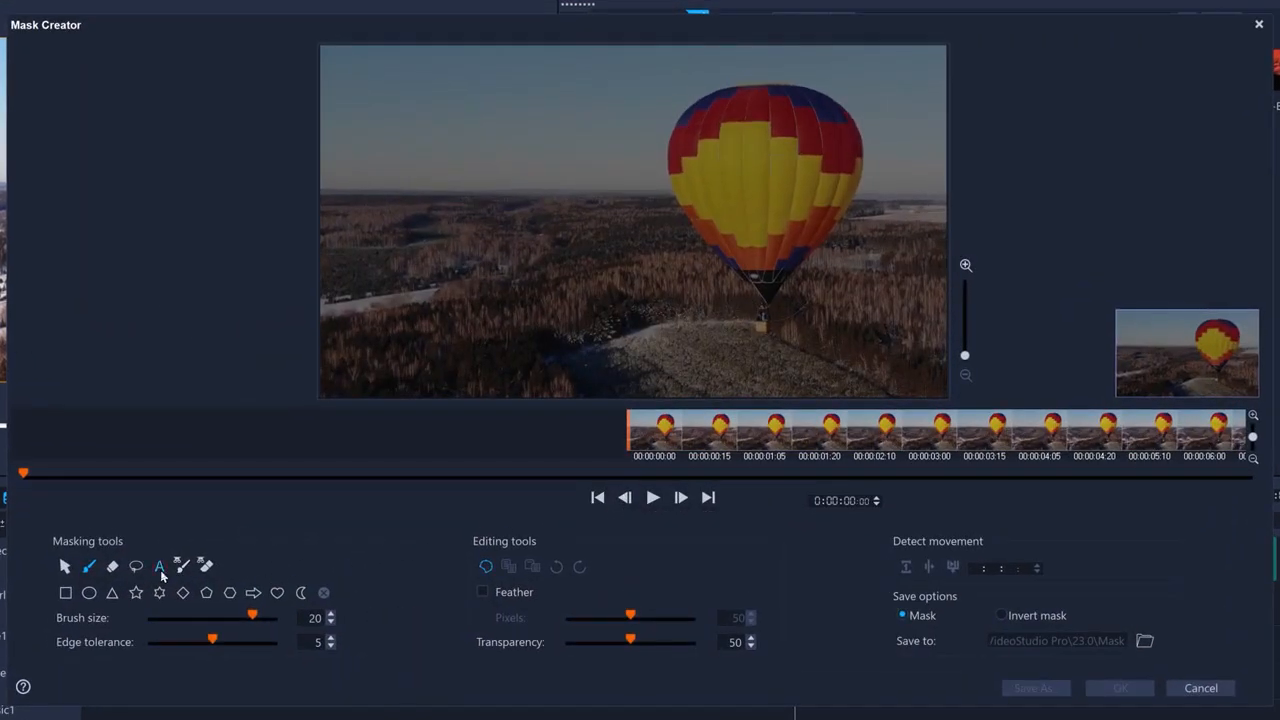
pyautogui.doubleClick(327, 187)
pyautogui.write('HOTAIR')
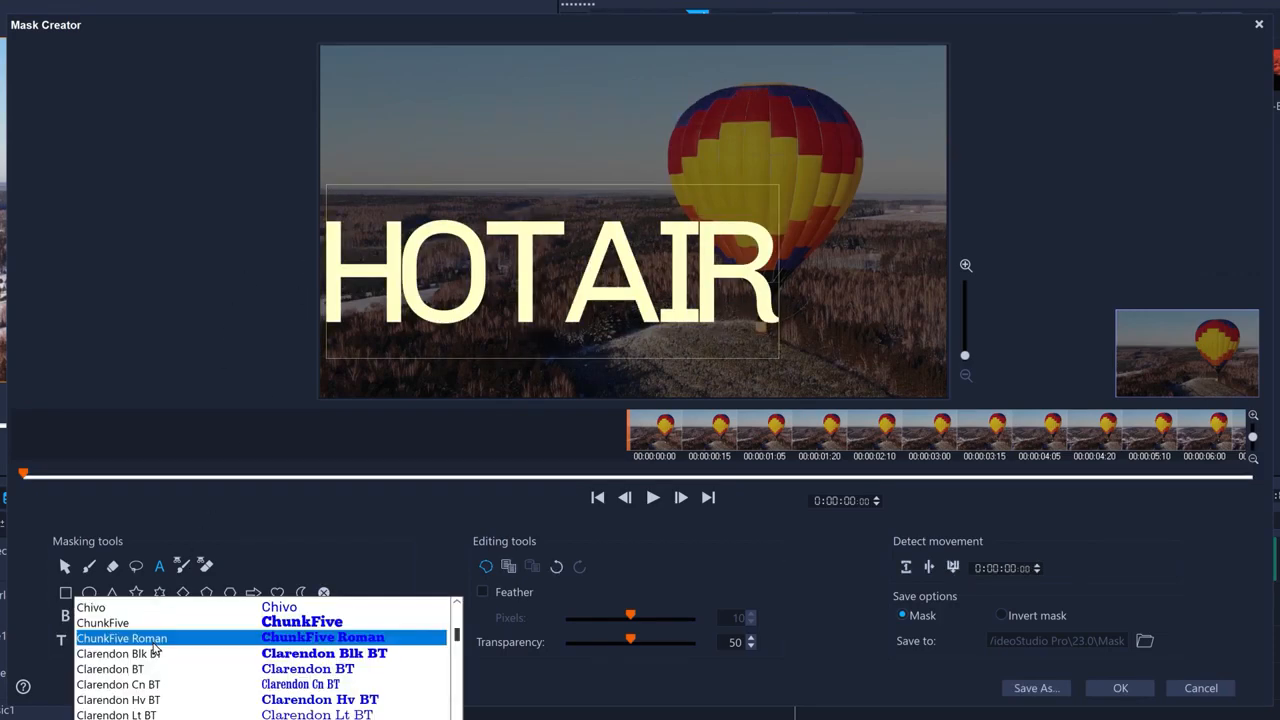
# Step: Set the HOTAIR text mask's font to ChunkFive and its size to 203
pyautogui.click(183, 640)
pyautogui.click(283, 637)
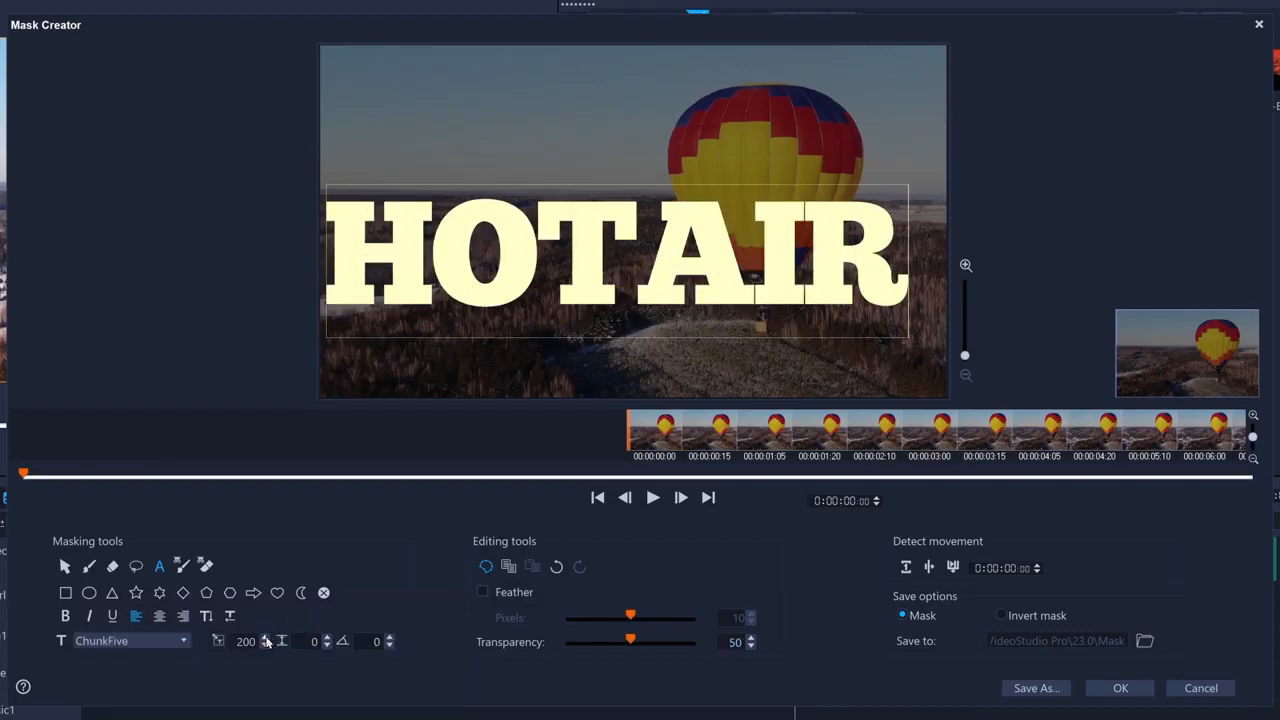
pyautogui.click(266, 637)
pyautogui.click(266, 638)
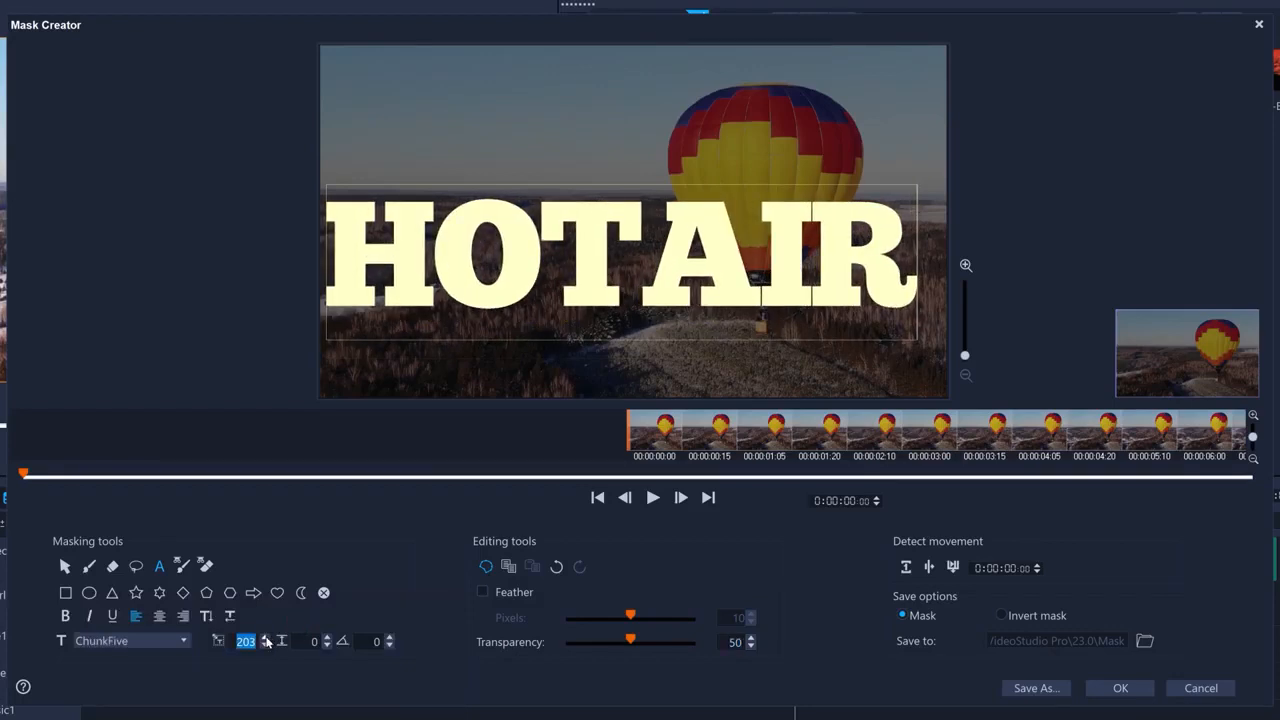
pyautogui.click(446, 386)
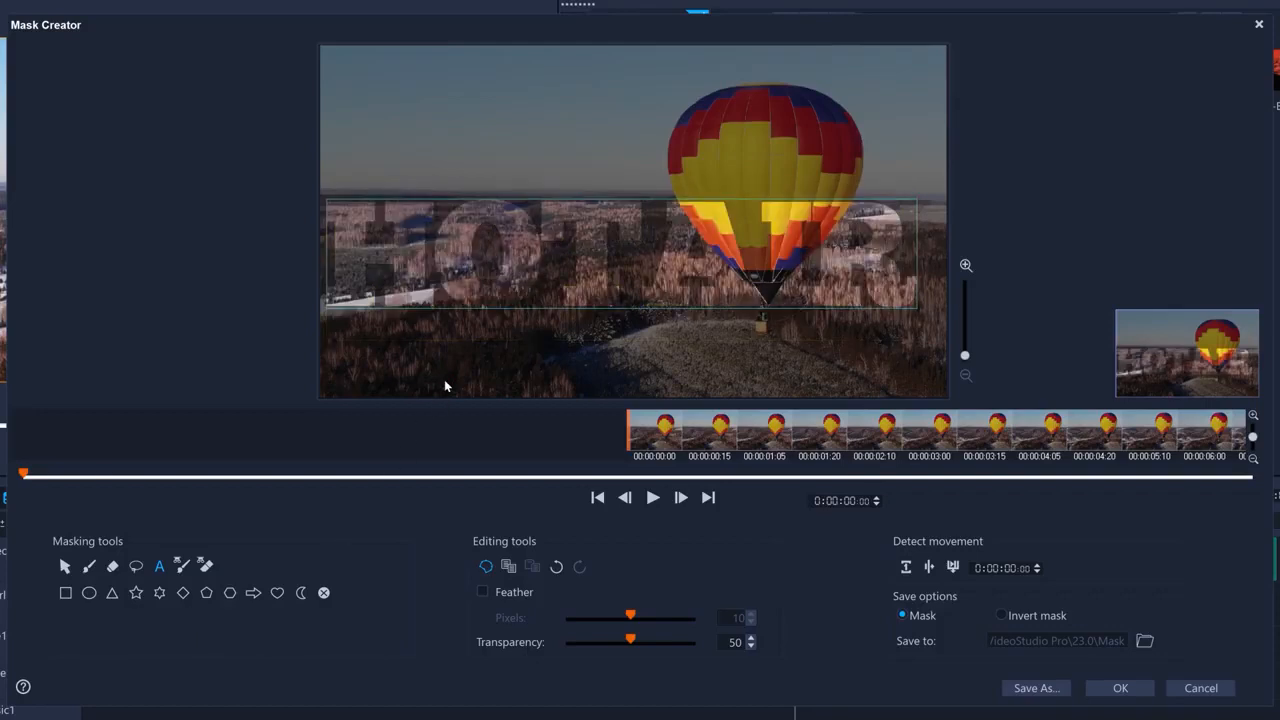
# Step: Move the HOTAIR text mask up so it overlaps the middle of the balloon, and apply the mask
pyautogui.click(64, 566)
pyautogui.moveTo(424, 267); pyautogui.dragTo(440, 203)
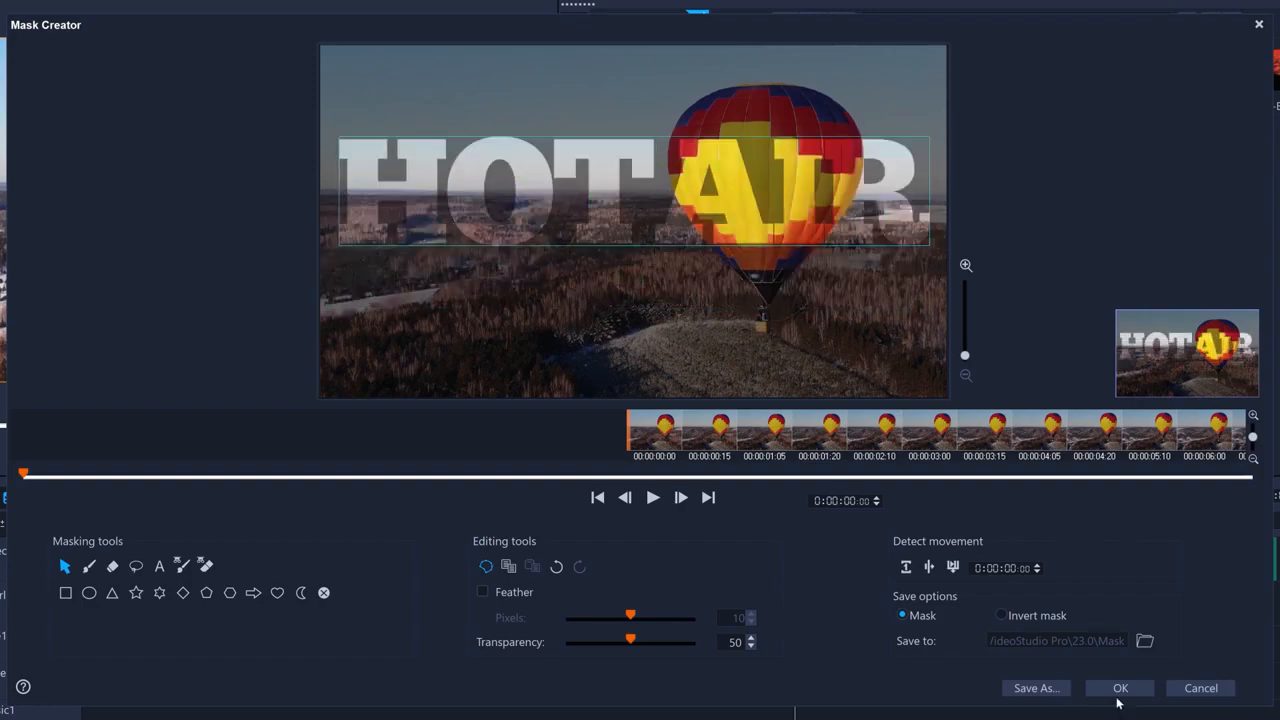
pyautogui.click(1120, 688)
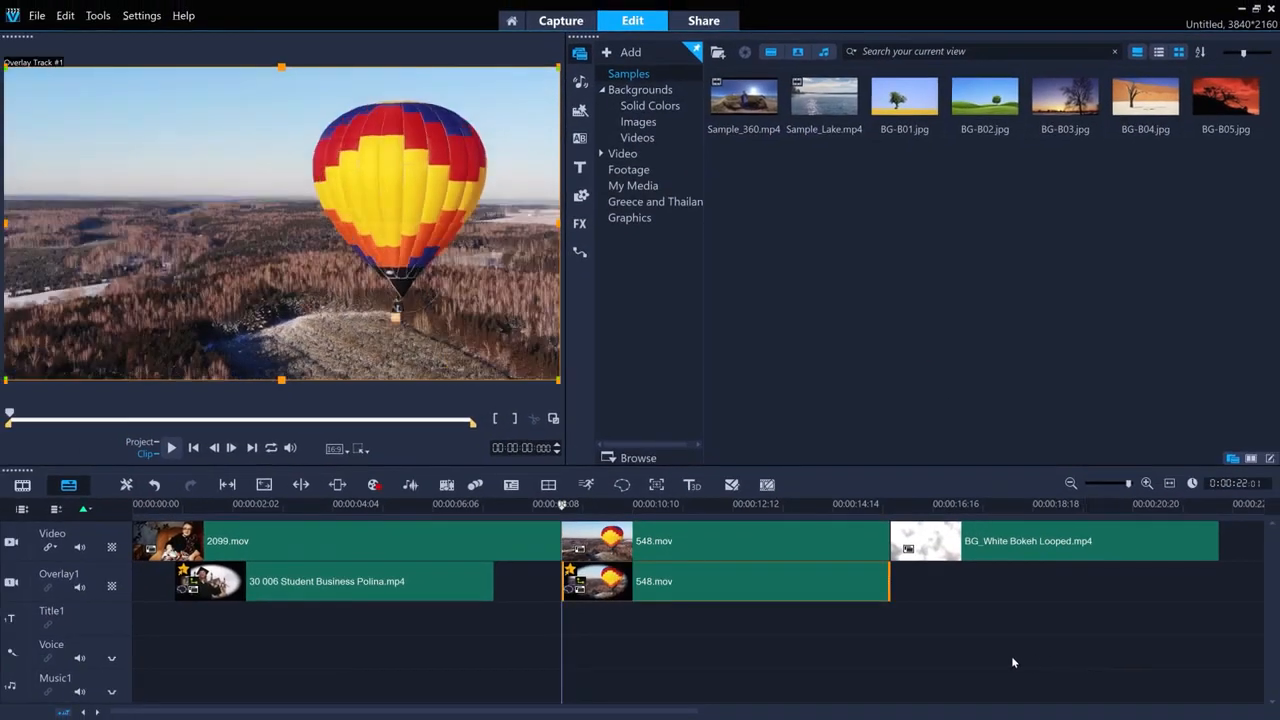
# Step: Hide the Video track to preview the text-masked 548.mov overlay on its own, and show the track again
pyautogui.click(12, 542)
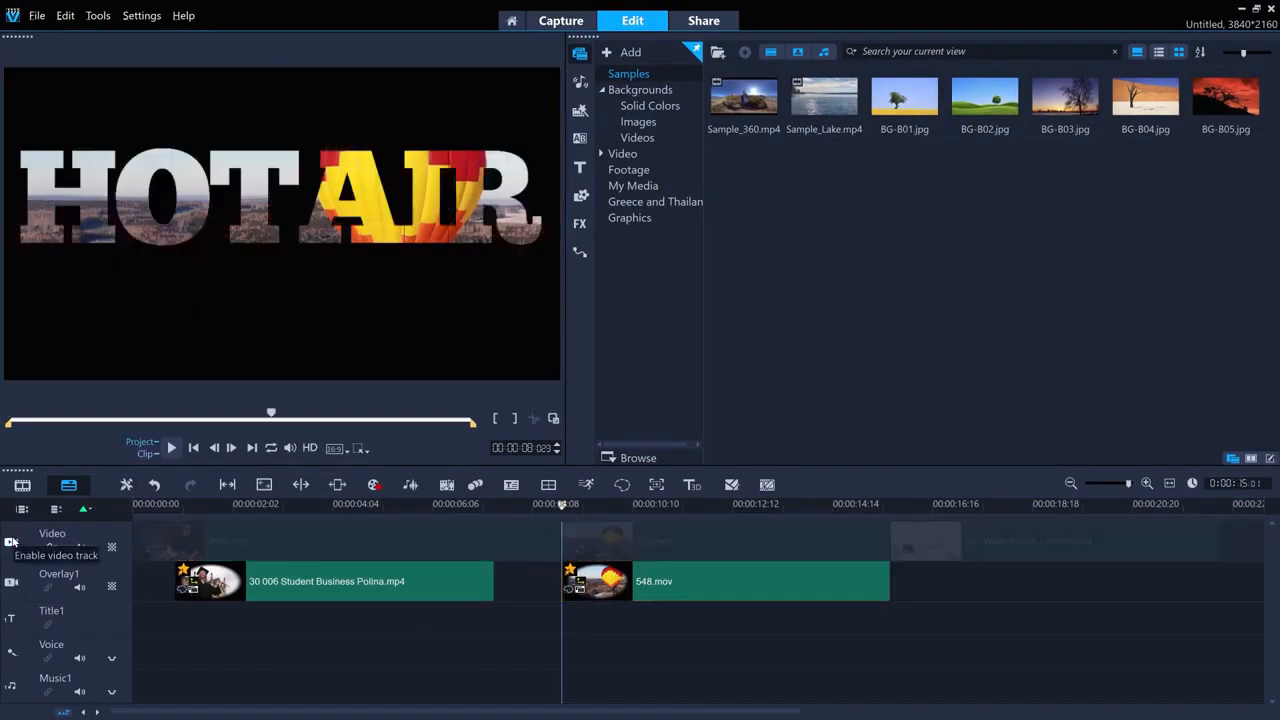
pyautogui.click(172, 447)
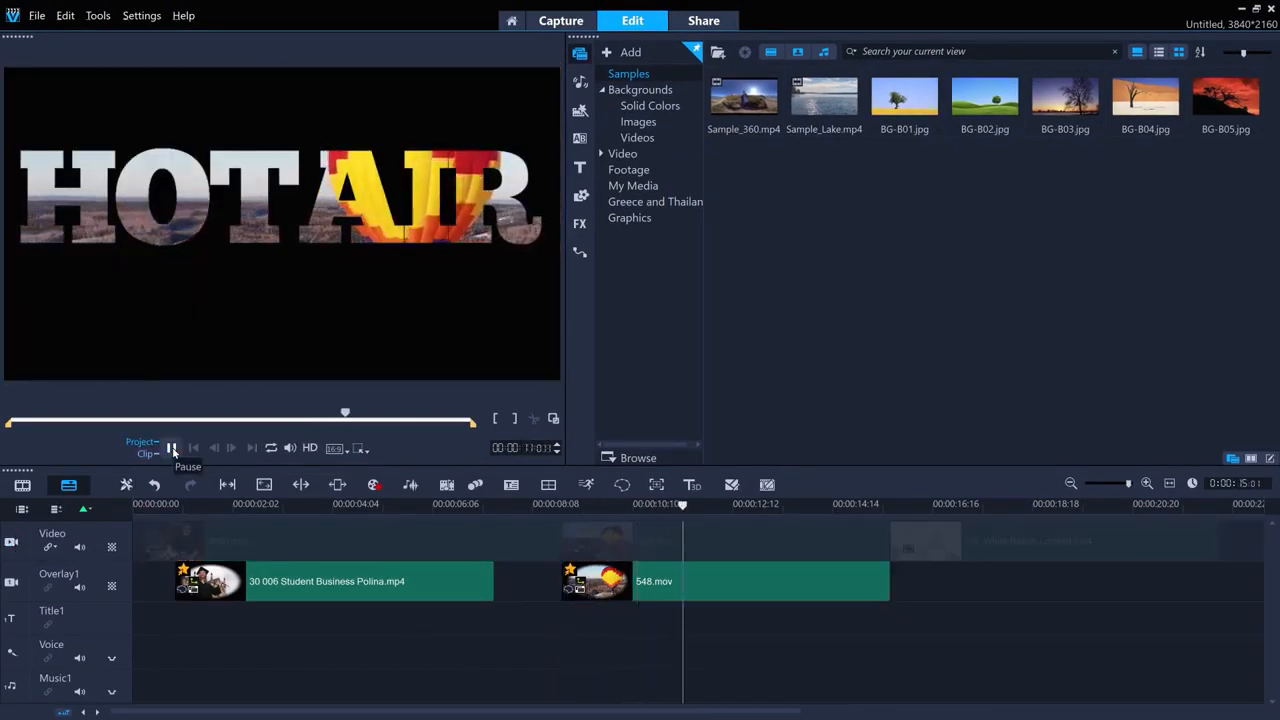
pyautogui.click(172, 447)
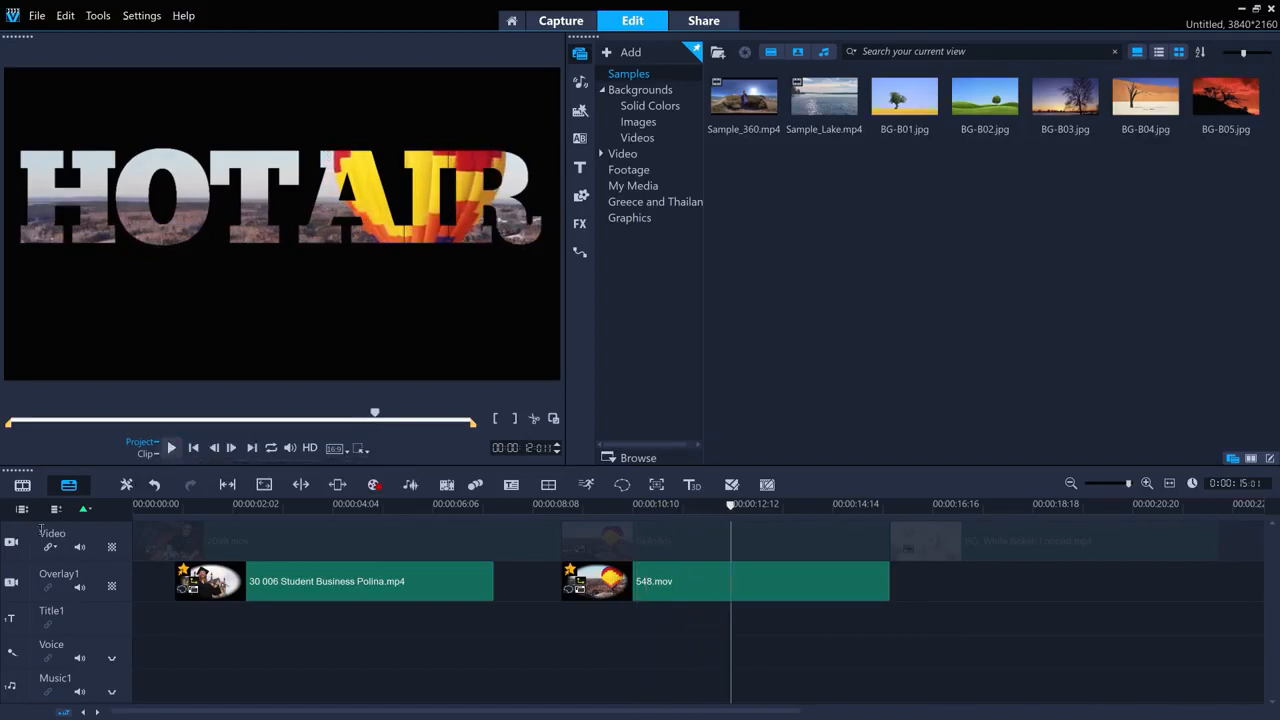
pyautogui.click(12, 542)
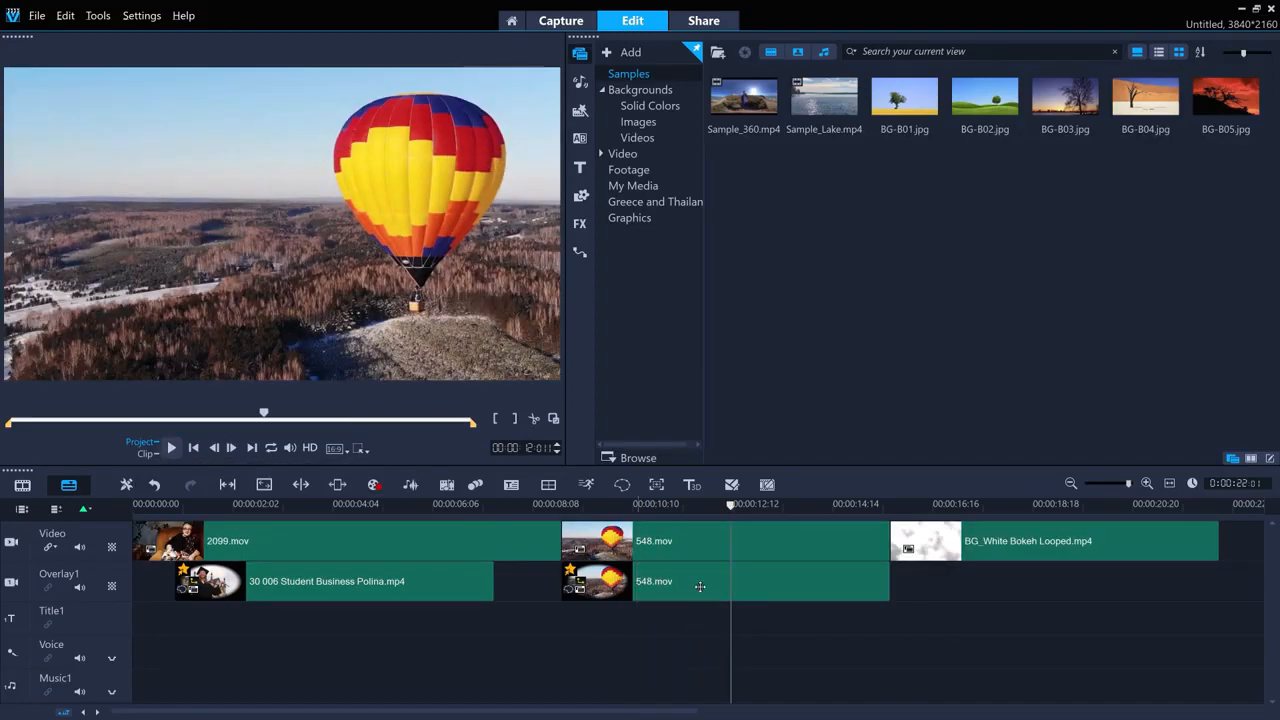
# Step: Move the text-masked 548.mov overlay beneath BG_White Bokeh Looped.mp4 on the timeline, aligned with its start, and play the project
pyautogui.moveTo(700, 587); pyautogui.dragTo(1029, 590)
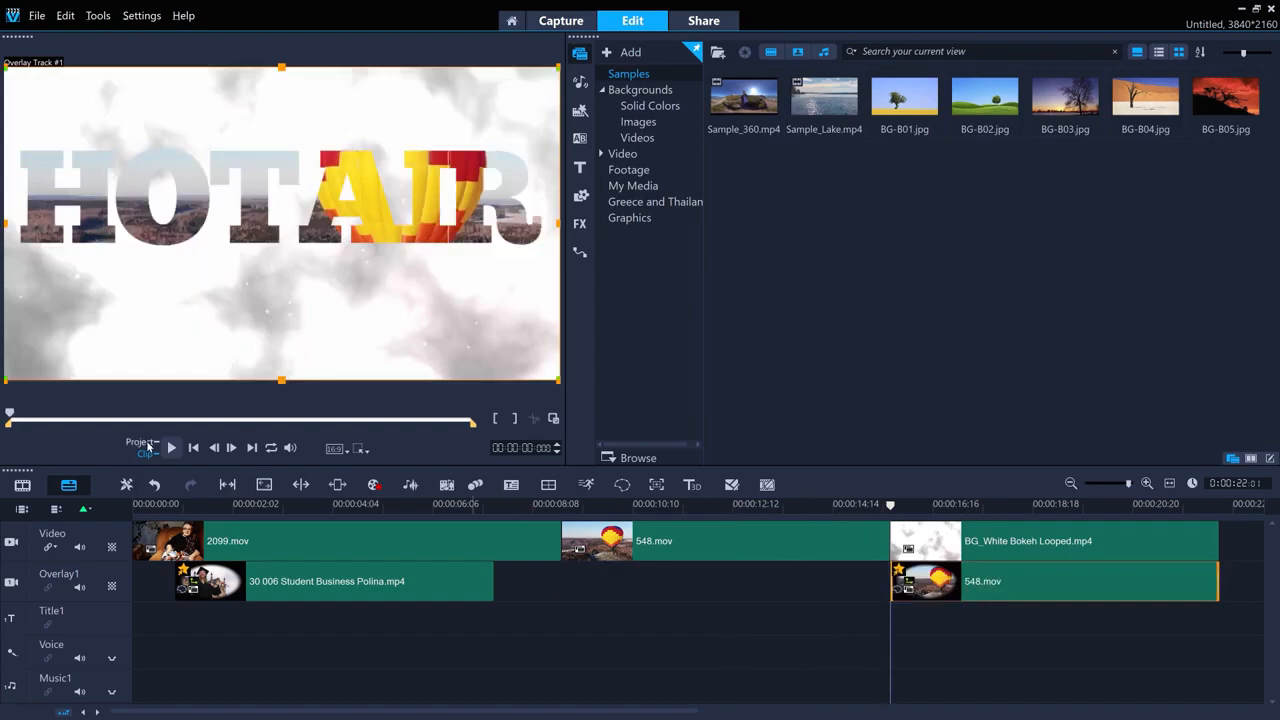
pyautogui.click(148, 444)
pyautogui.click(171, 448)
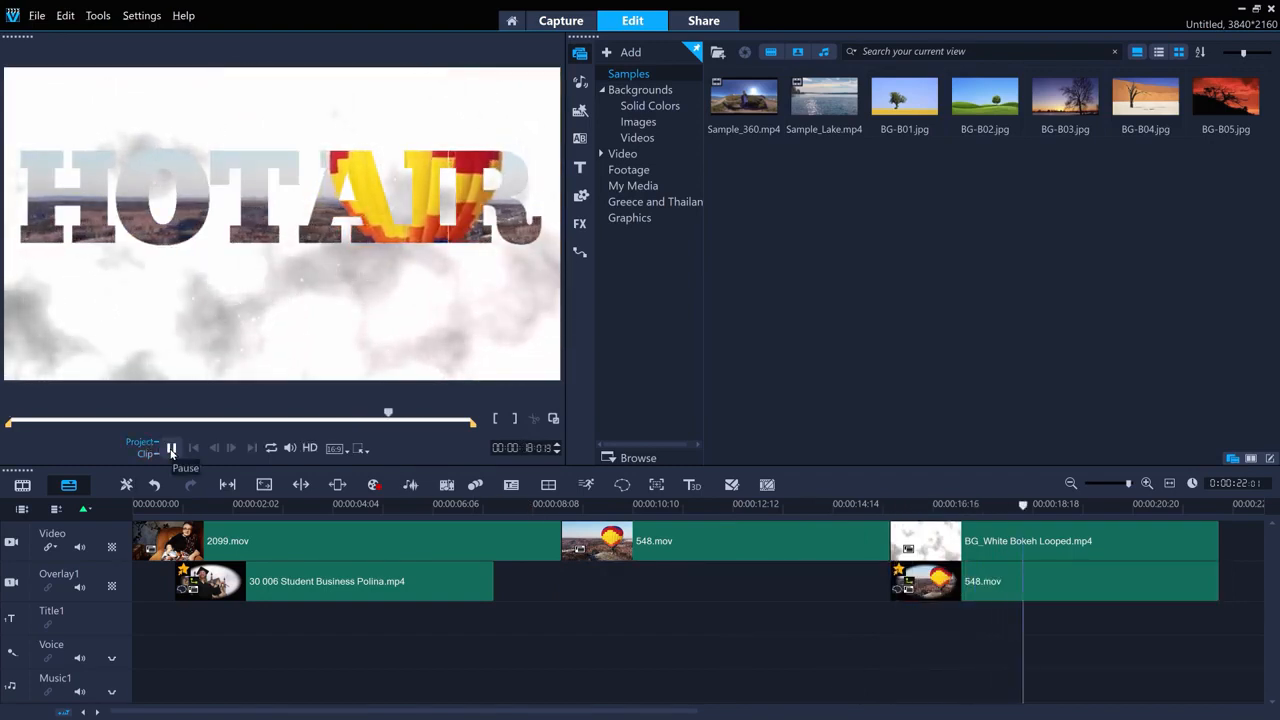
# Step: Stop the playback and open the text mask of the 548.mov overlay in Mask Creator
pyautogui.click(171, 448)
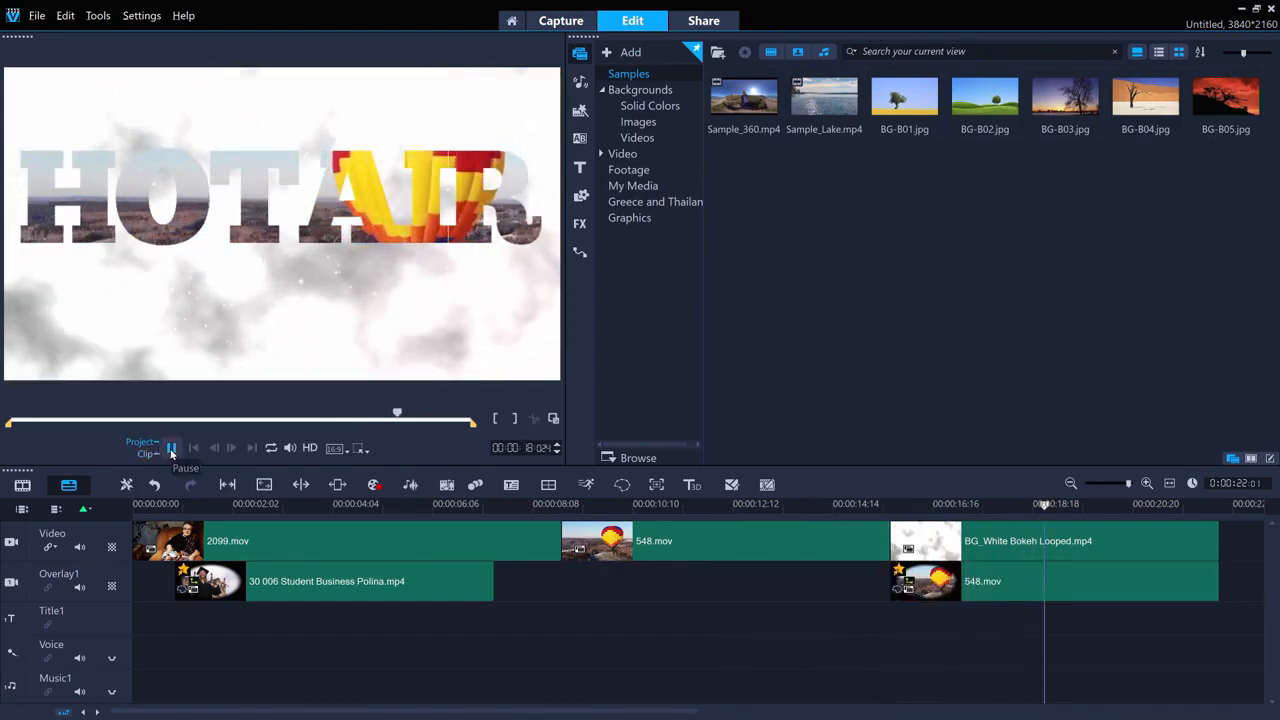
pyautogui.click(972, 589)
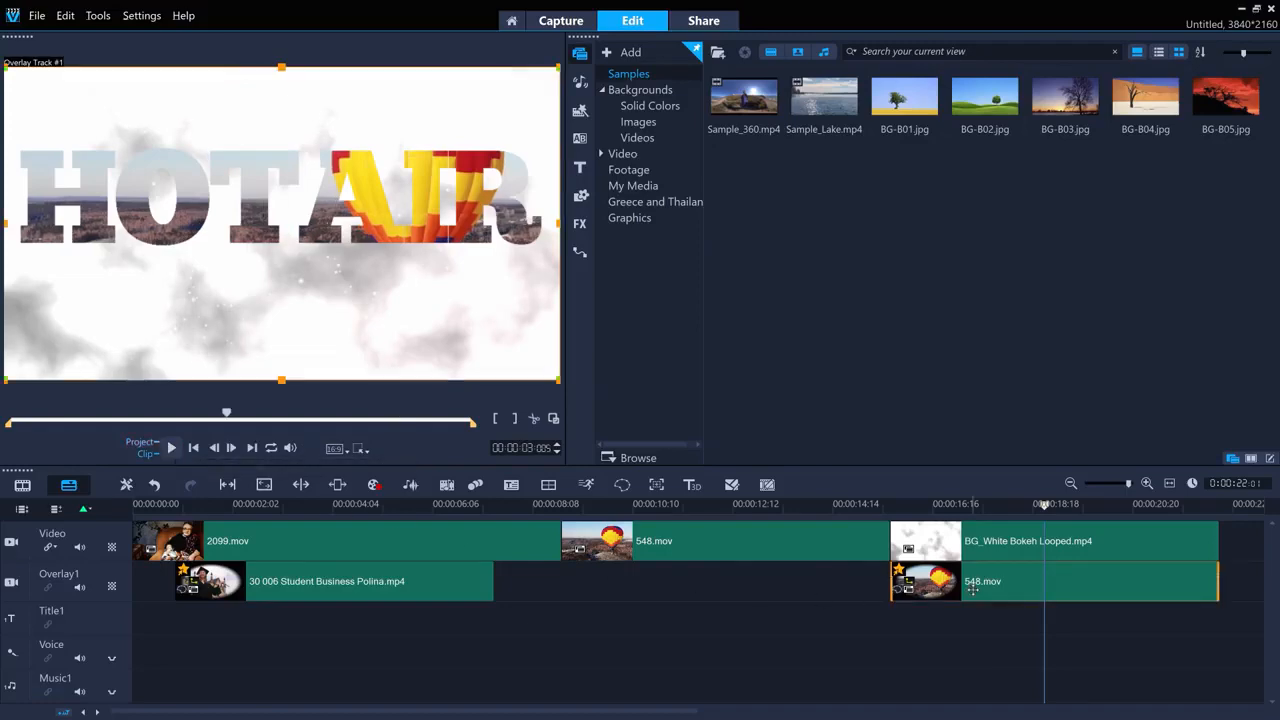
pyautogui.click(621, 486)
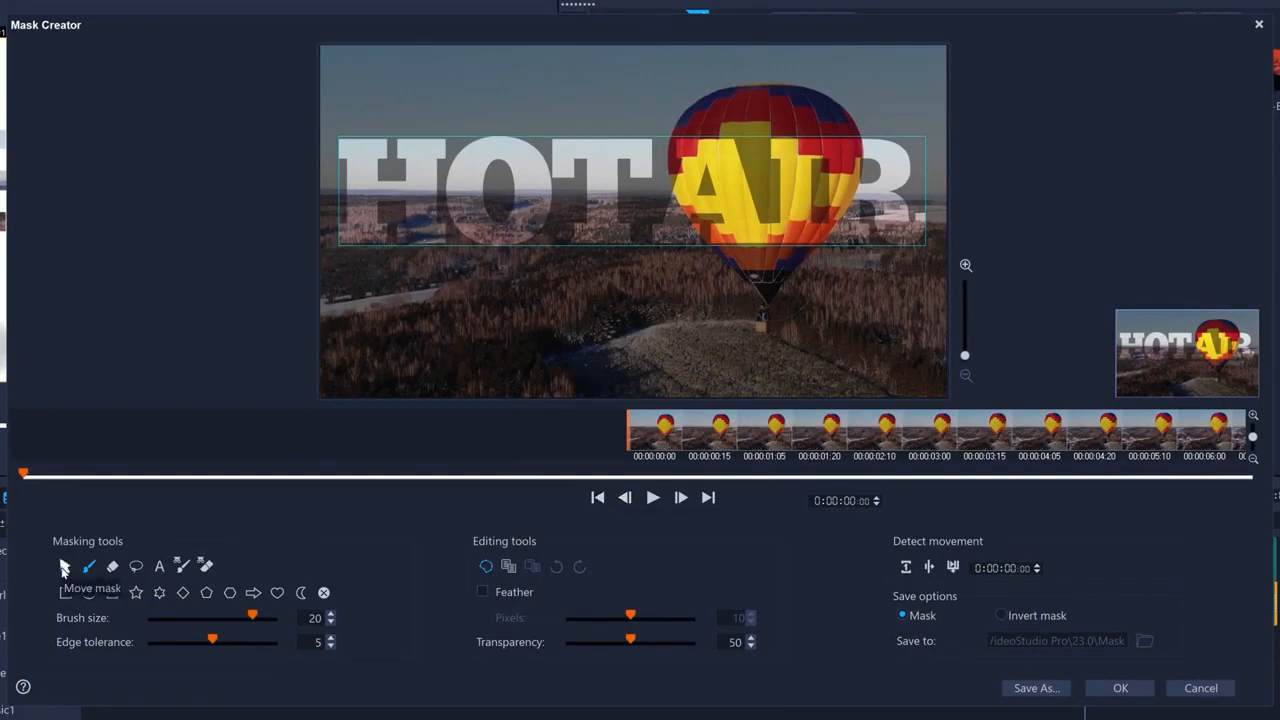
# Step: Try feathering the HOTAIR mask and painting a brush stroke beneath the text, and revert both changes
pyautogui.click(483, 592)
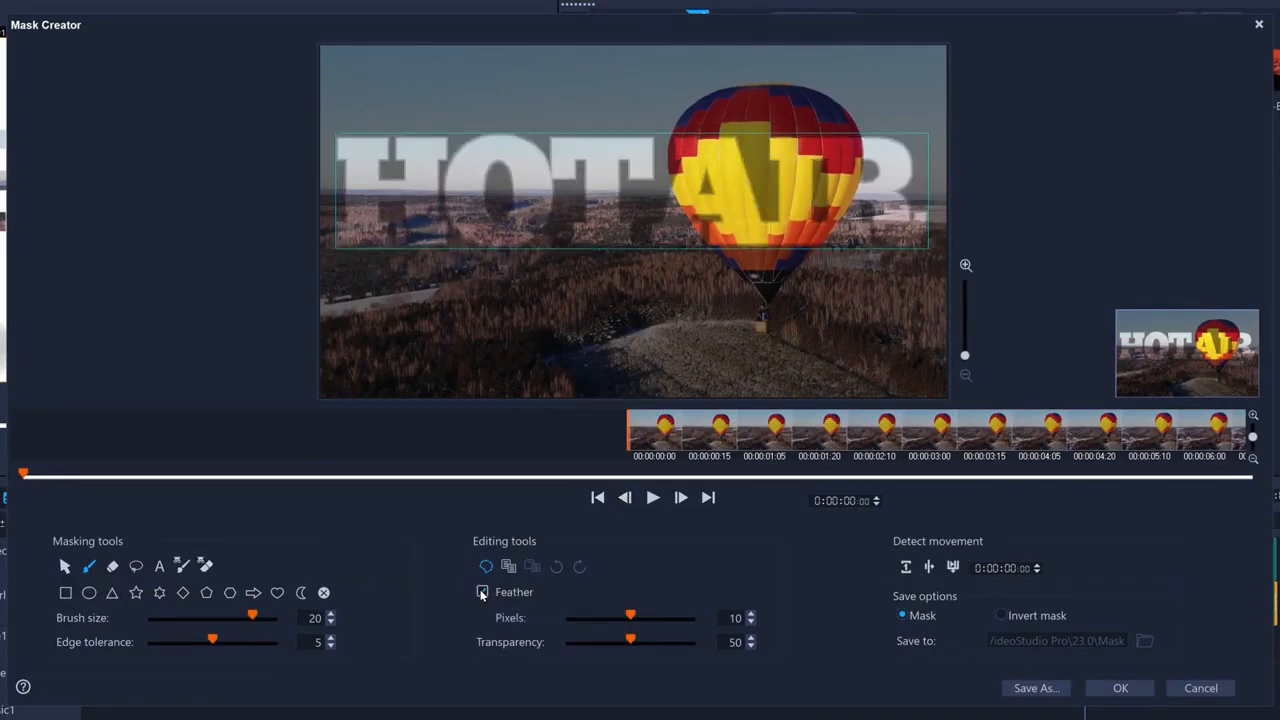
pyautogui.click(483, 592)
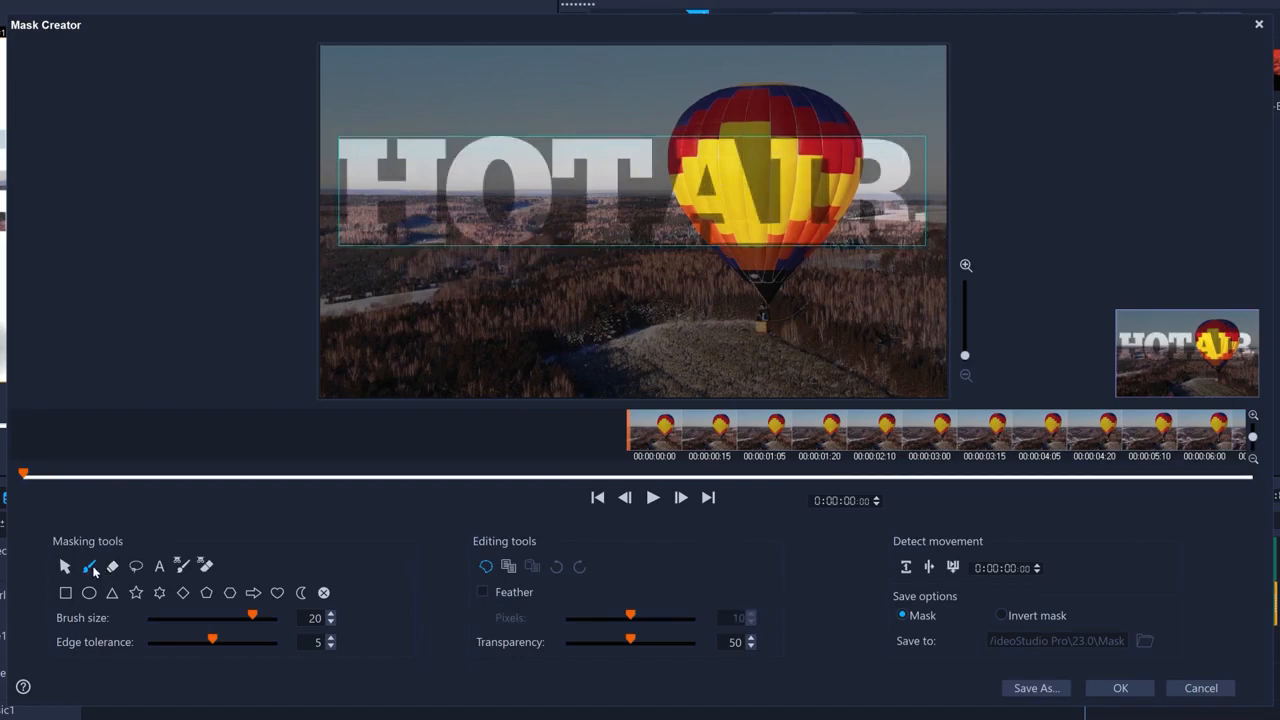
pyautogui.moveTo(365, 287)
pyautogui.mouseDown()
pyautogui.moveTo(463, 291)
pyautogui.moveTo(835, 289)
pyautogui.mouseUp()
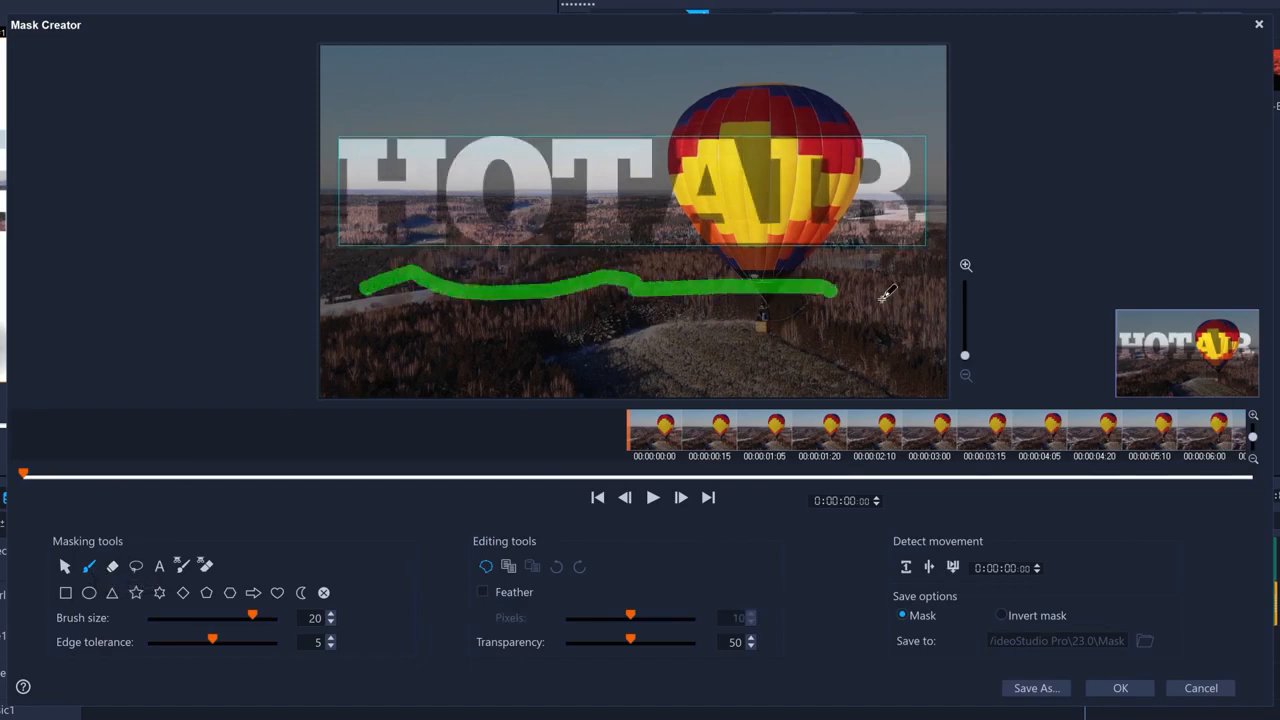
pyautogui.click(557, 567)
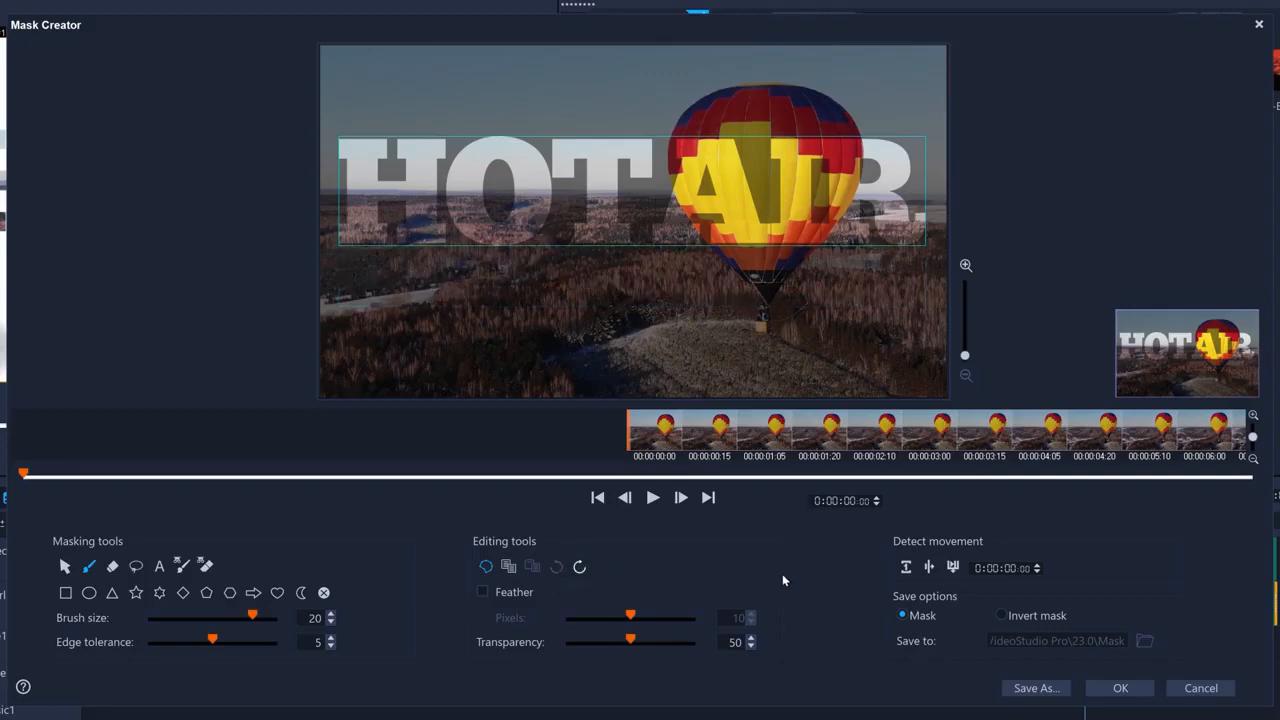
# Step: Invert the HOTAIR text mask, apply it, and play the composite over BG_White Bokeh Looped.mp4 from 00:00:17:008
pyautogui.click(1002, 616)
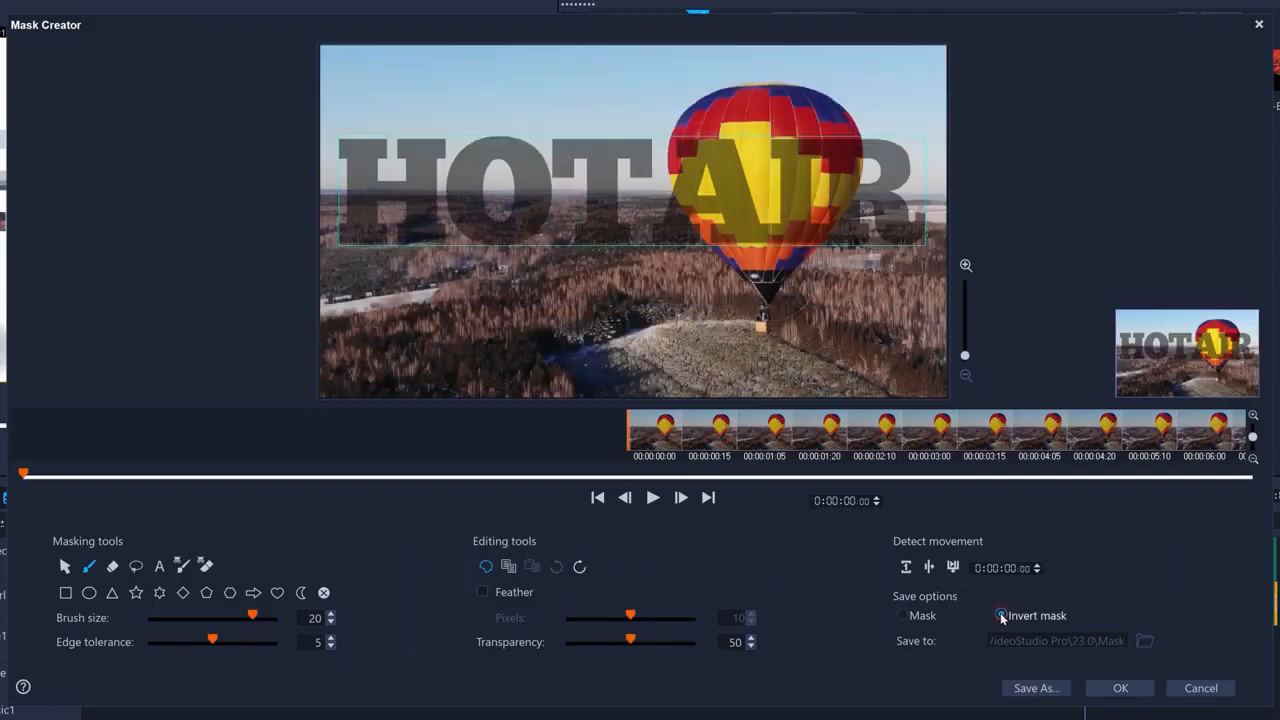
pyautogui.click(1119, 688)
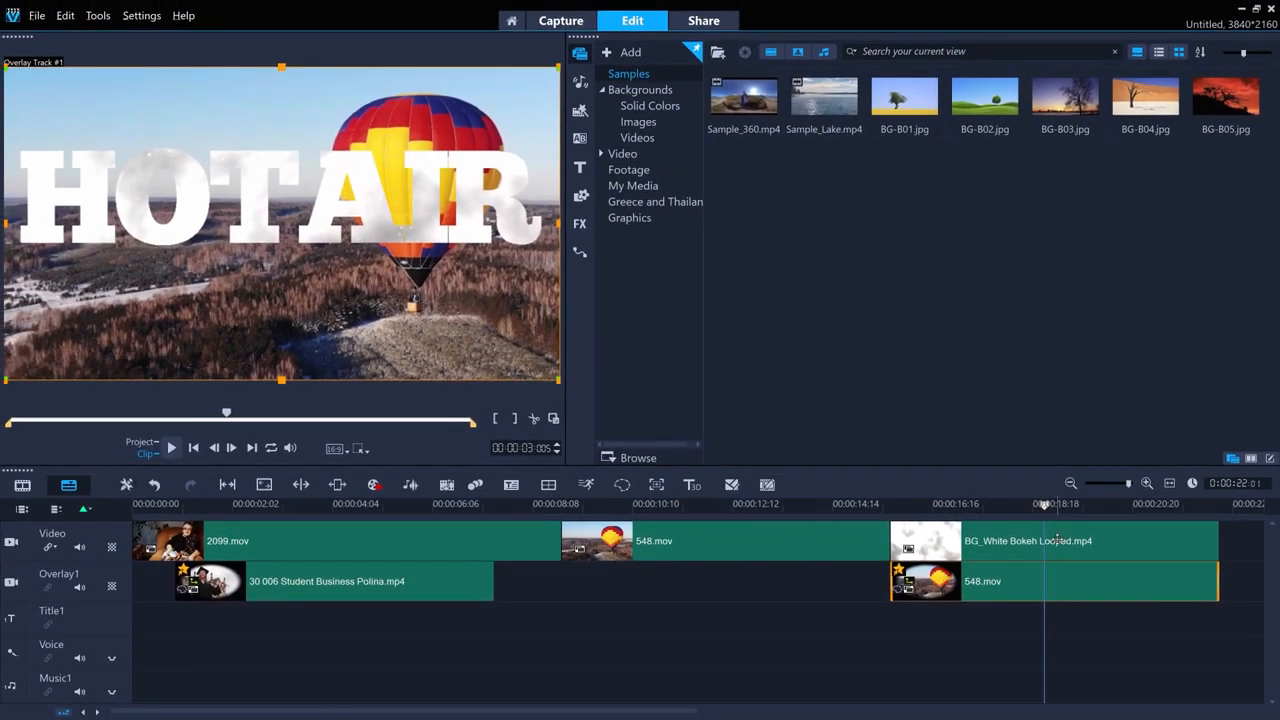
pyautogui.click(1130, 543)
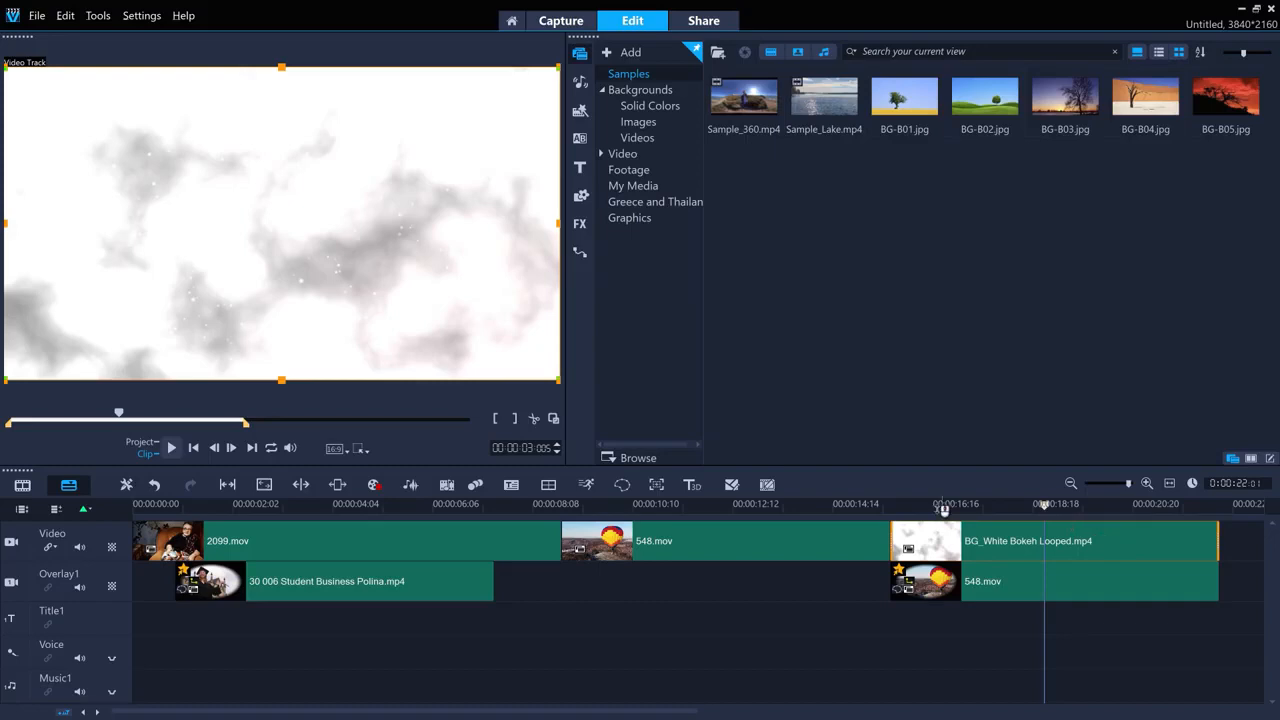
pyautogui.moveTo(940, 508); pyautogui.dragTo(967, 525)
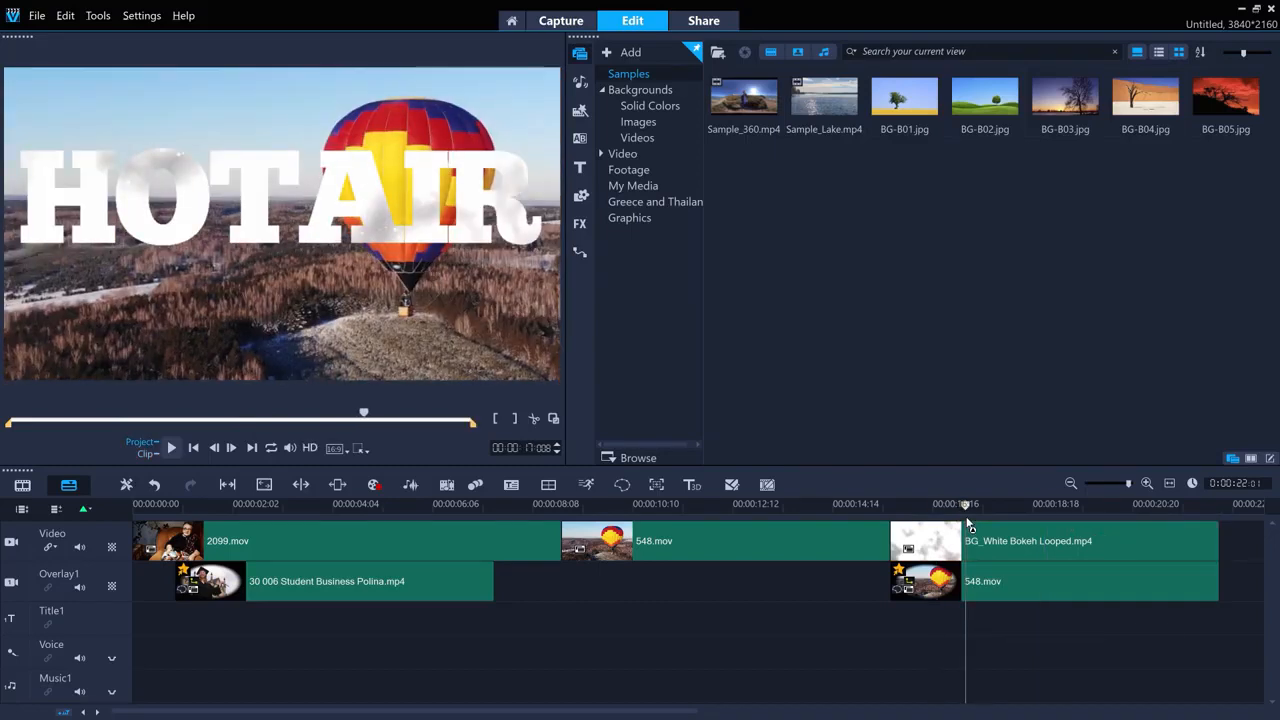
pyautogui.press('space')
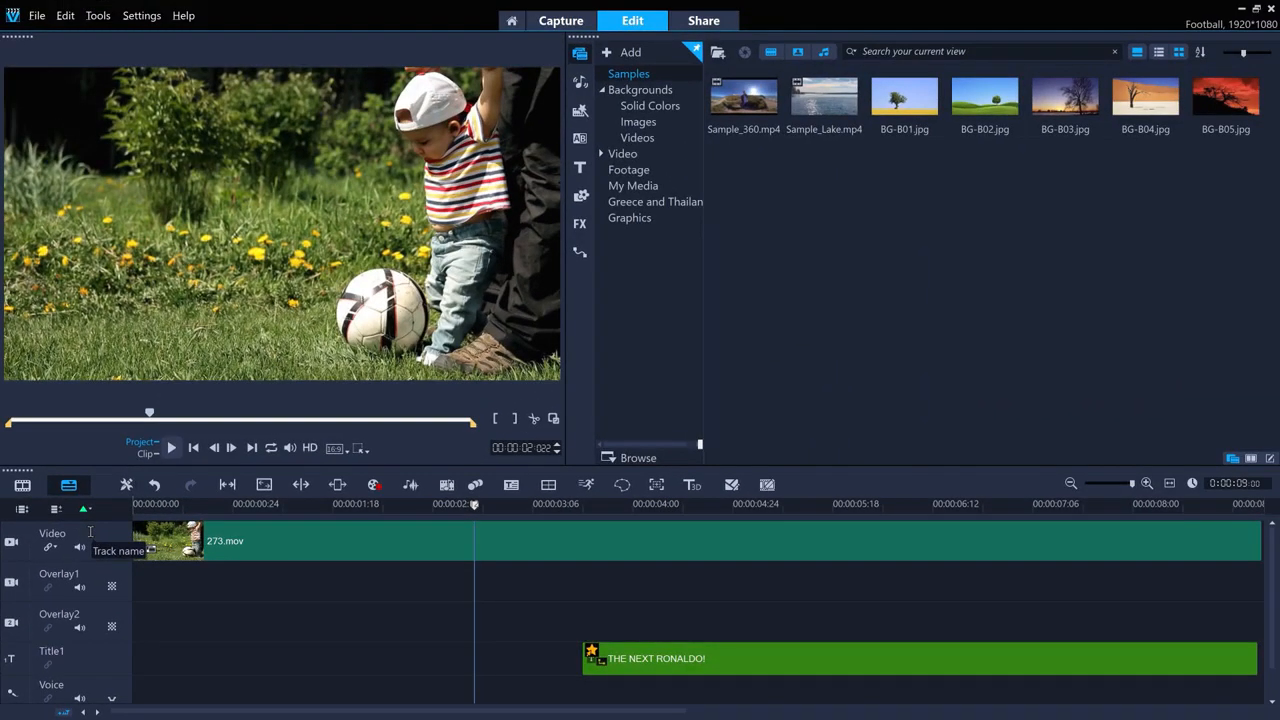
# Step: Split 273.mov in the Football project at 00:00:03:018, where the THE NEXT RONALDO! title starts
pyautogui.click(479, 505)
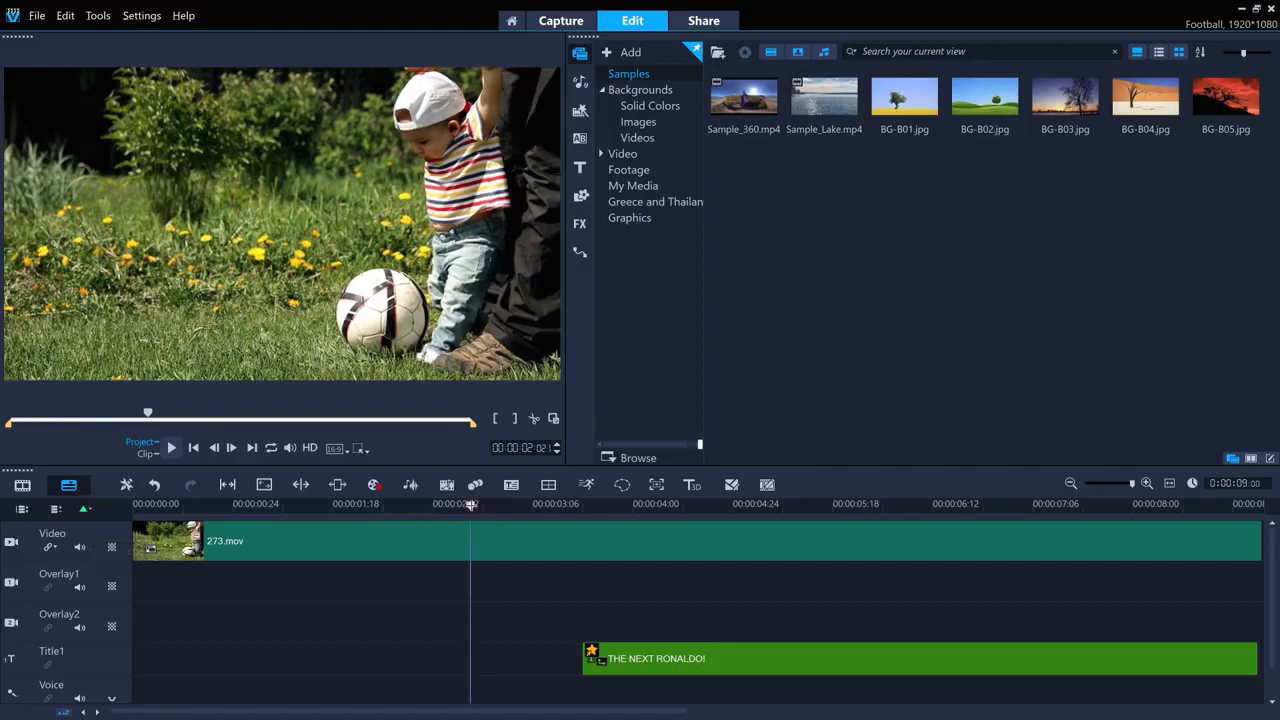
pyautogui.moveTo(479, 505); pyautogui.dragTo(496, 505)
pyautogui.moveTo(520, 506); pyautogui.dragTo(614, 527)
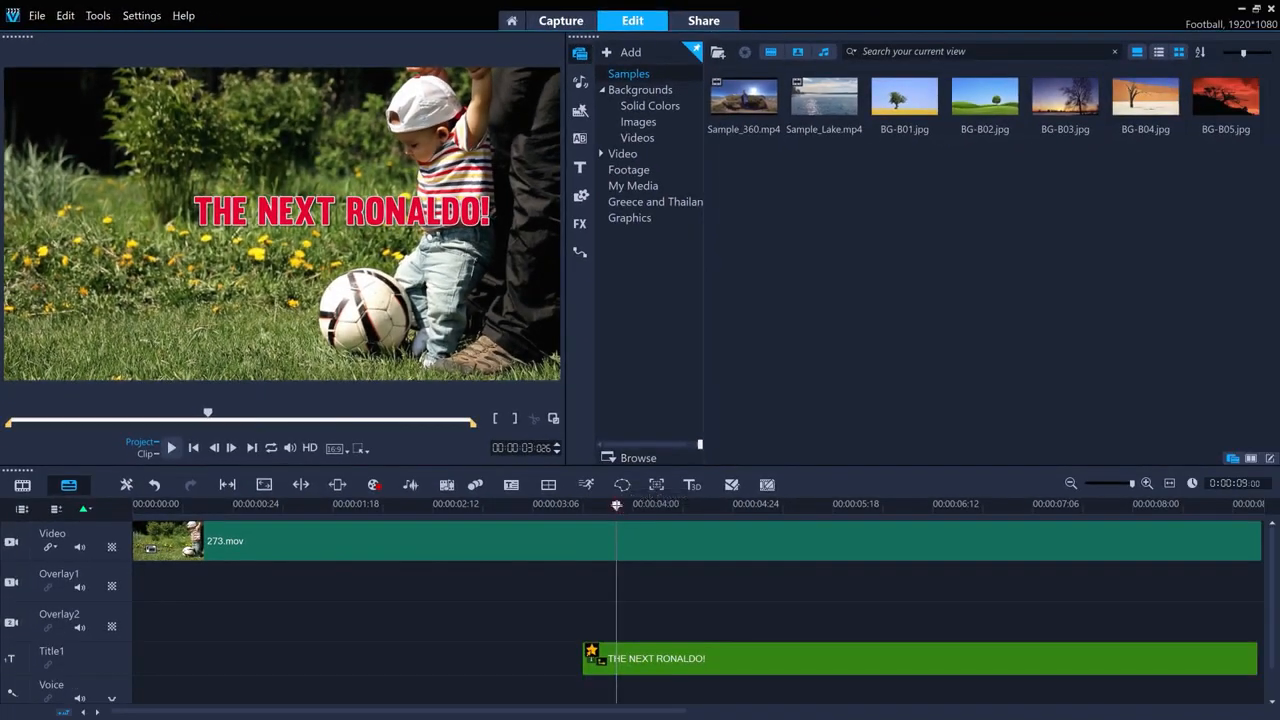
pyautogui.moveTo(616, 505); pyautogui.dragTo(583, 507)
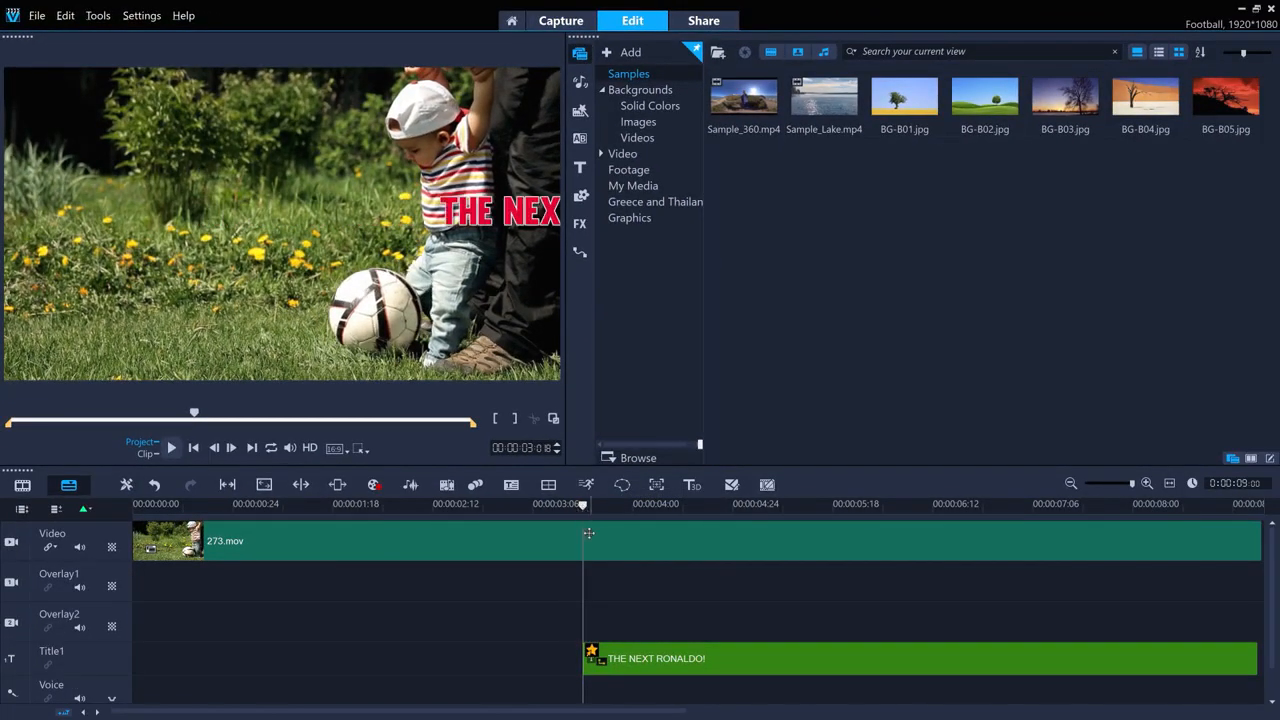
pyautogui.click(589, 534)
pyautogui.click(535, 420)
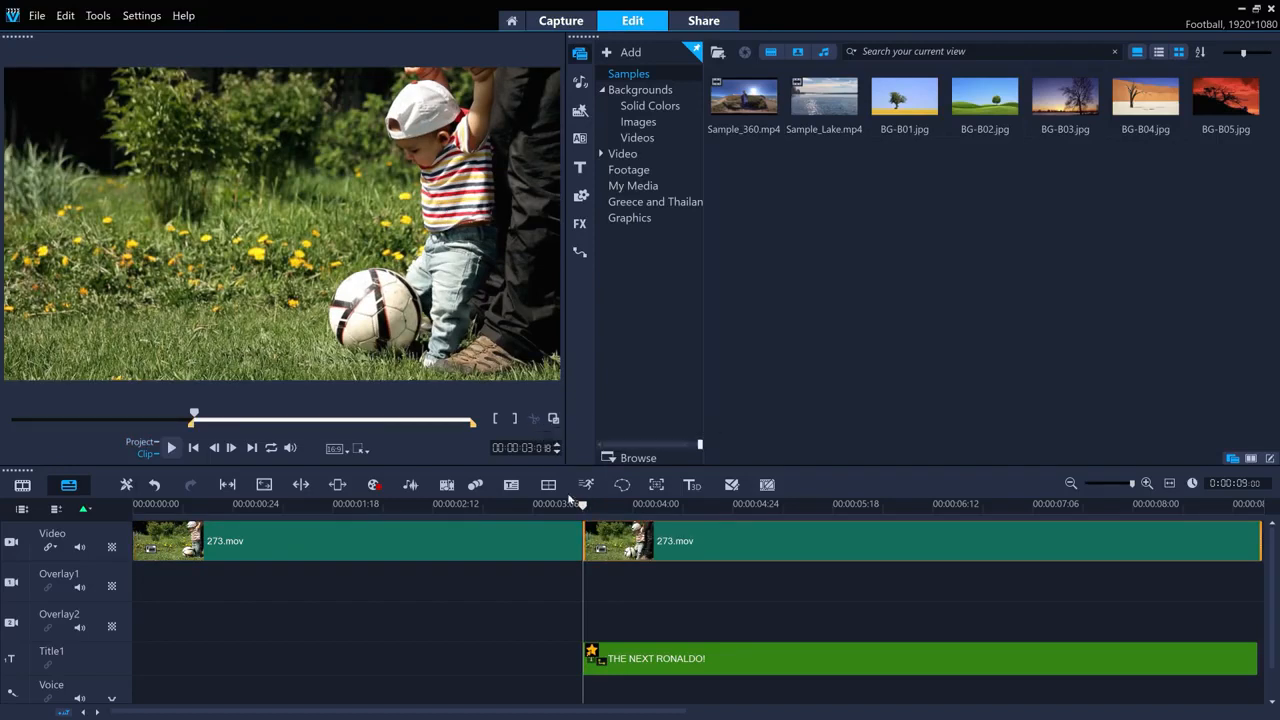
# Step: Split the second 273.mov segment again at 00:00:04:001
pyautogui.moveTo(589, 508); pyautogui.dragTo(637, 507)
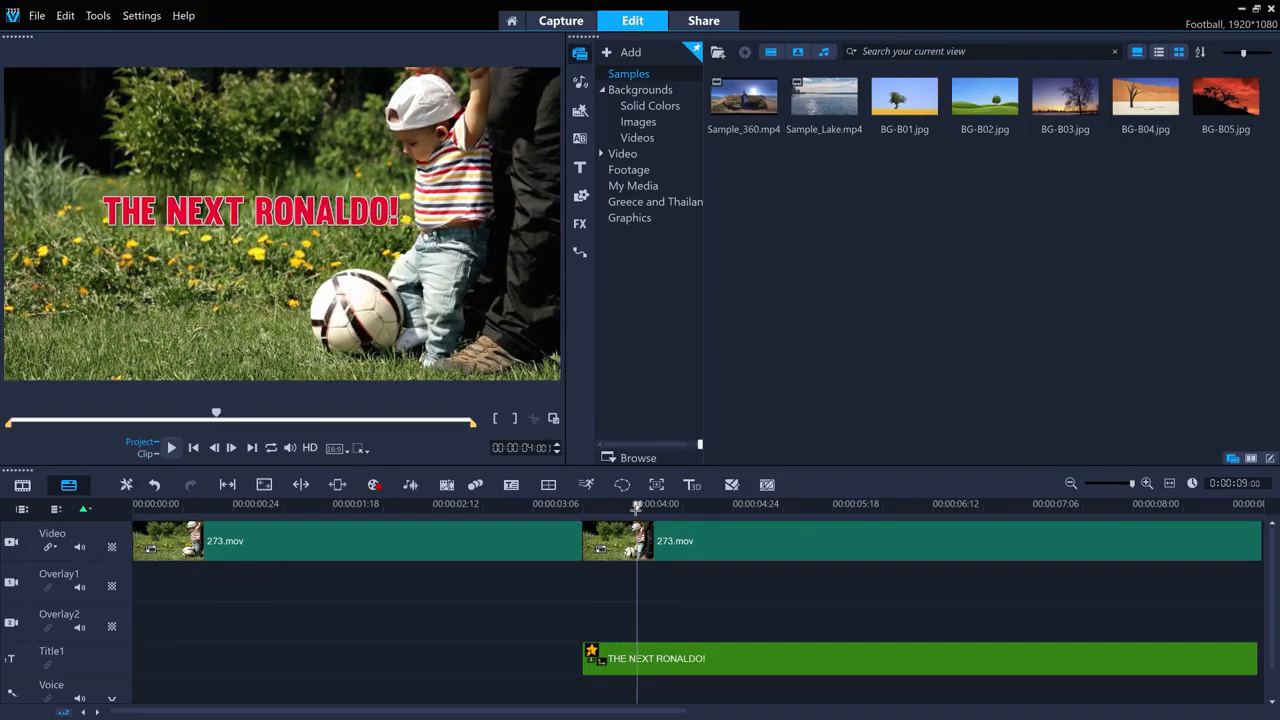
pyautogui.click(639, 536)
pyautogui.click(535, 420)
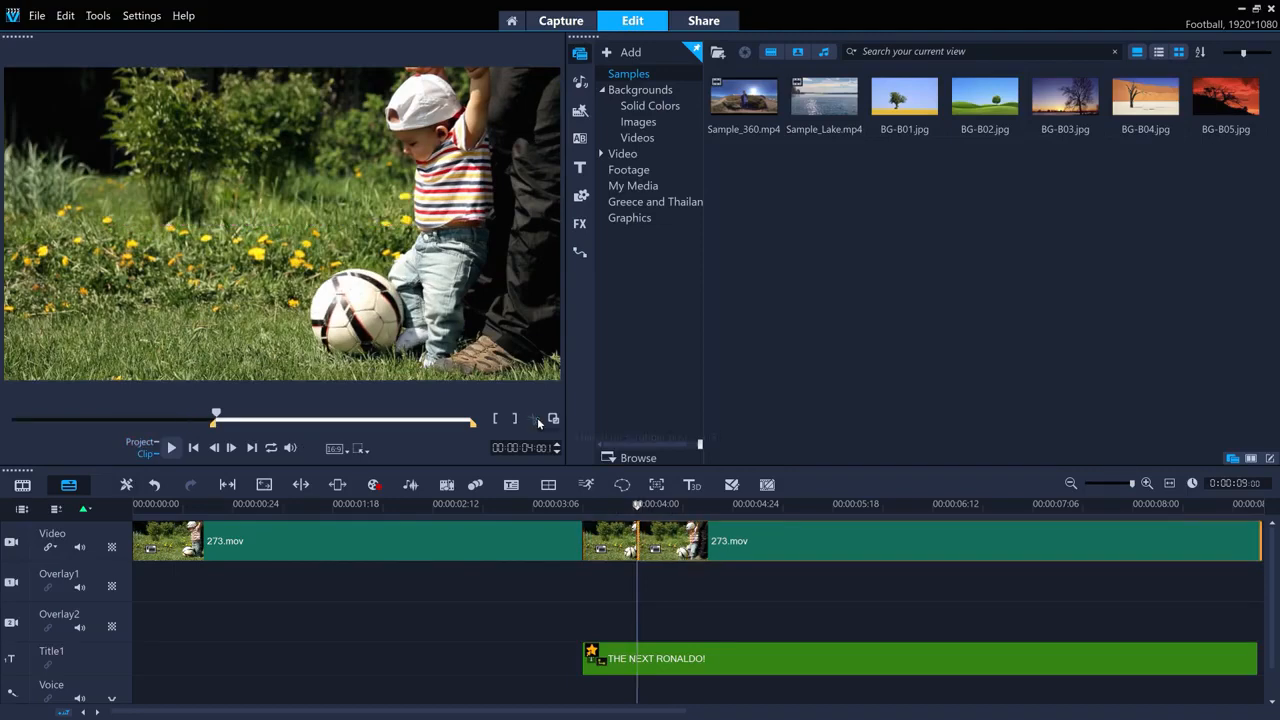
# Step: Open the short middle segment of 273.mov in Mask Creator
pyautogui.click(604, 506)
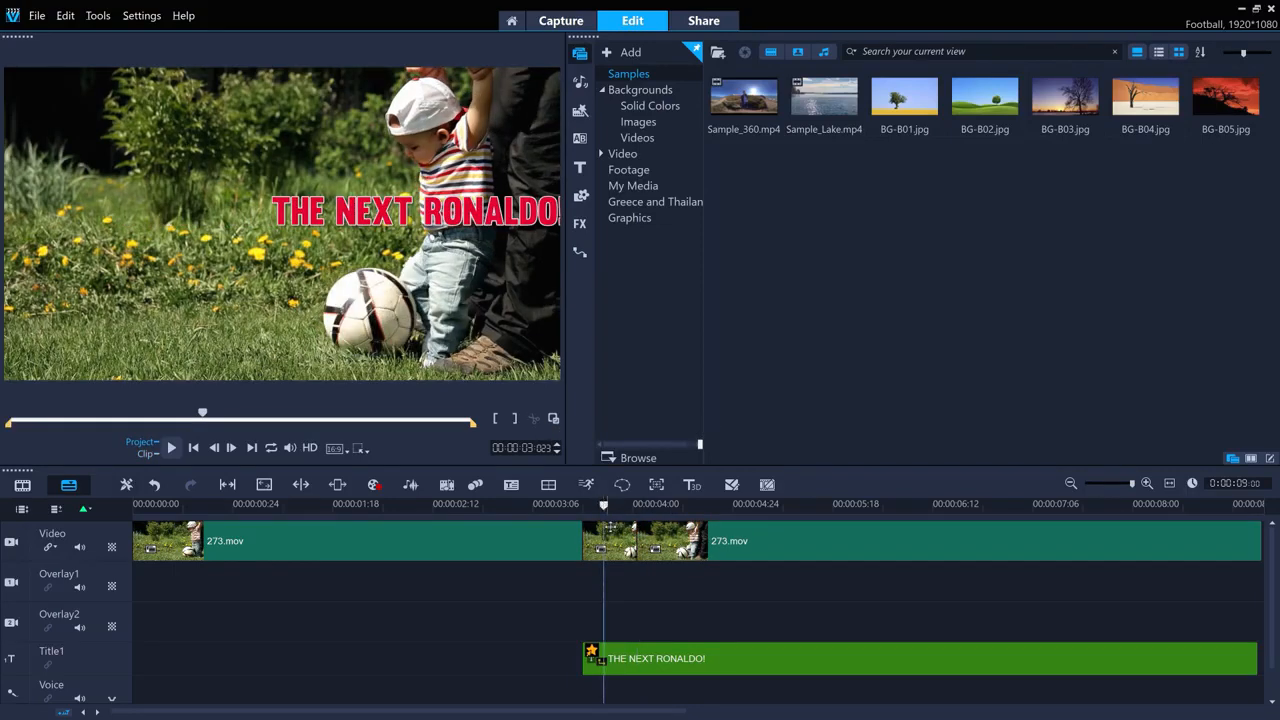
pyautogui.click(620, 540)
pyautogui.click(622, 486)
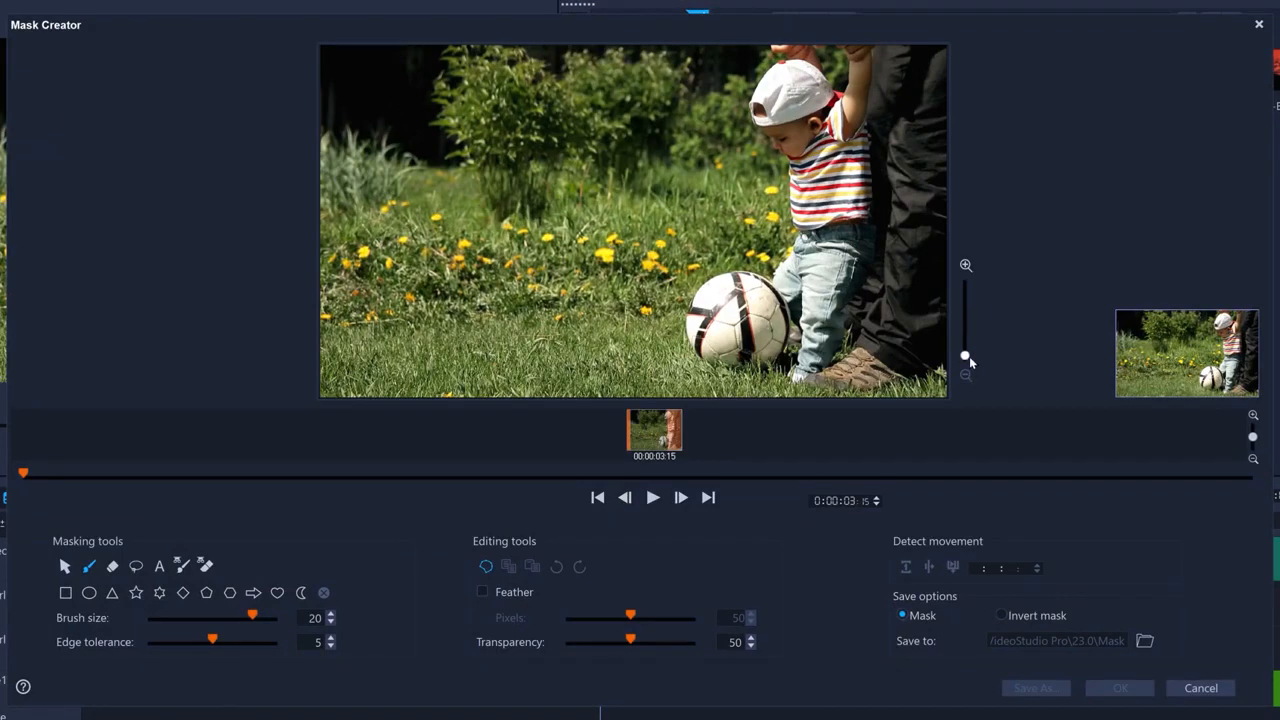
# Step: Set the mask transparency to 59 while testing a brush stroke down the front of the boy's striped shirt, and undo the stroke
pyautogui.moveTo(965, 357); pyautogui.dragTo(966, 328)
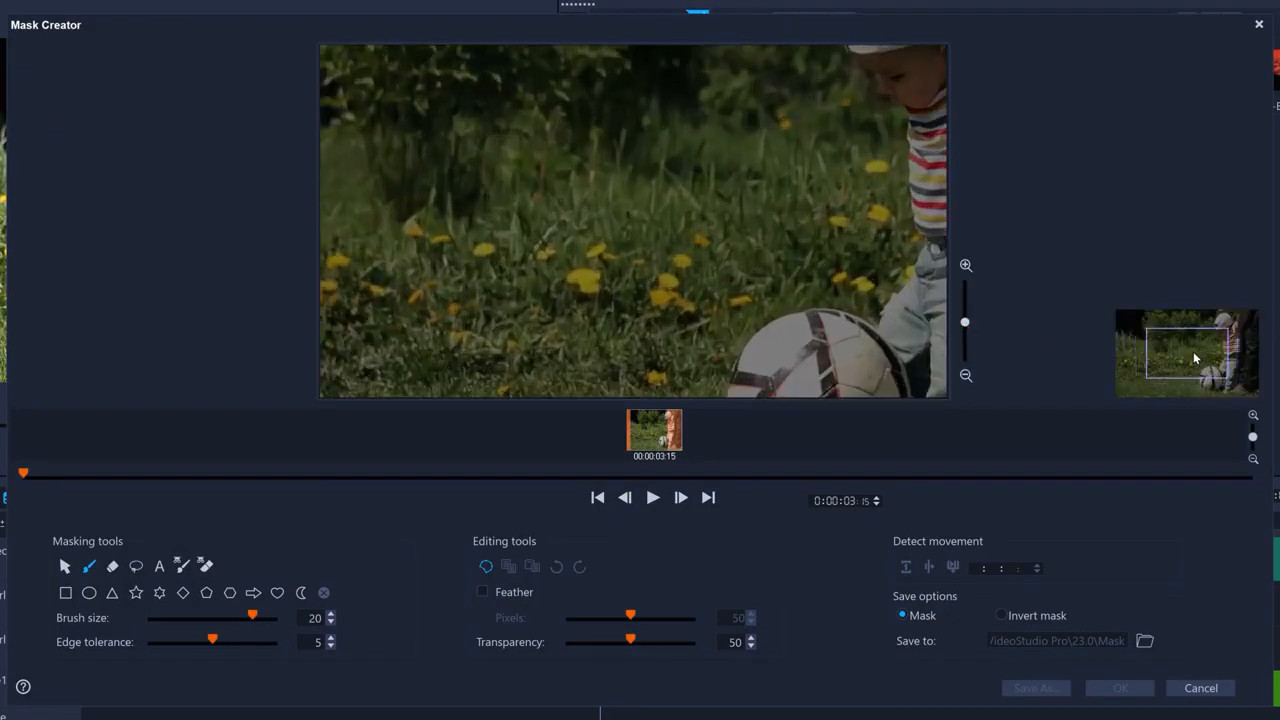
pyautogui.moveTo(1194, 358); pyautogui.dragTo(1237, 352)
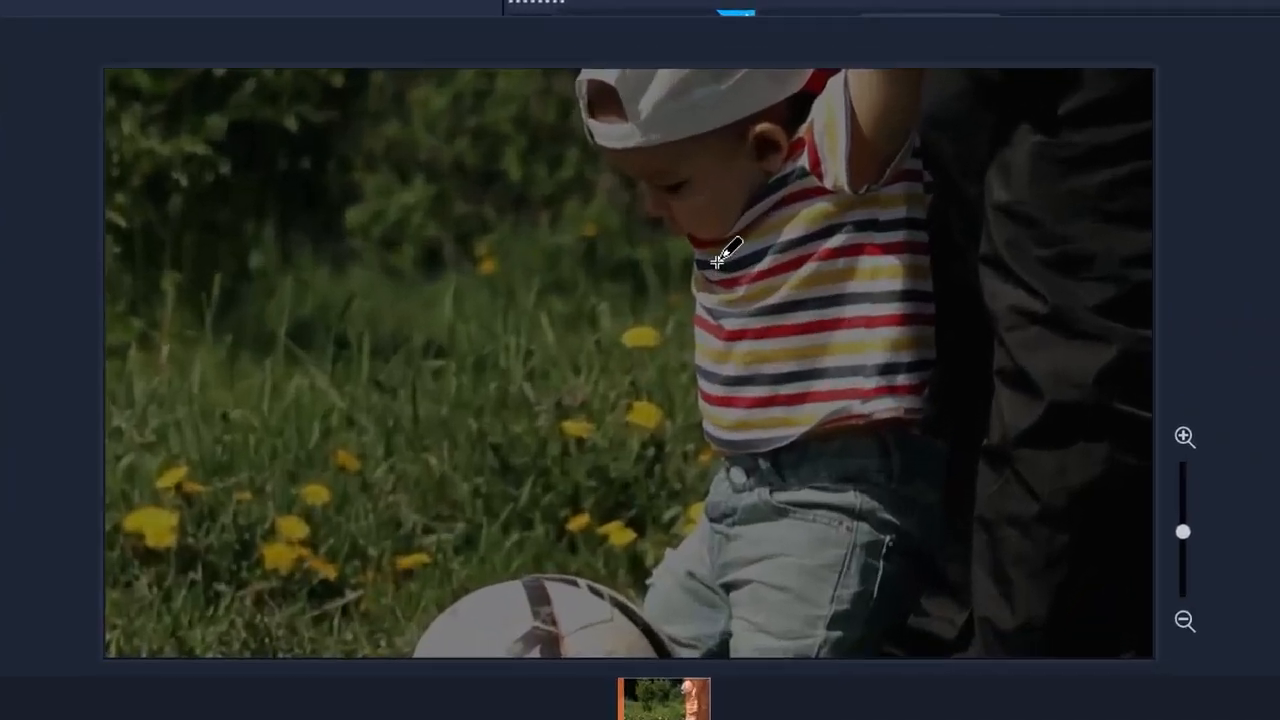
pyautogui.moveTo(718, 260)
pyautogui.mouseDown()
pyautogui.moveTo(708, 317)
pyautogui.moveTo(724, 423)
pyautogui.mouseUp()
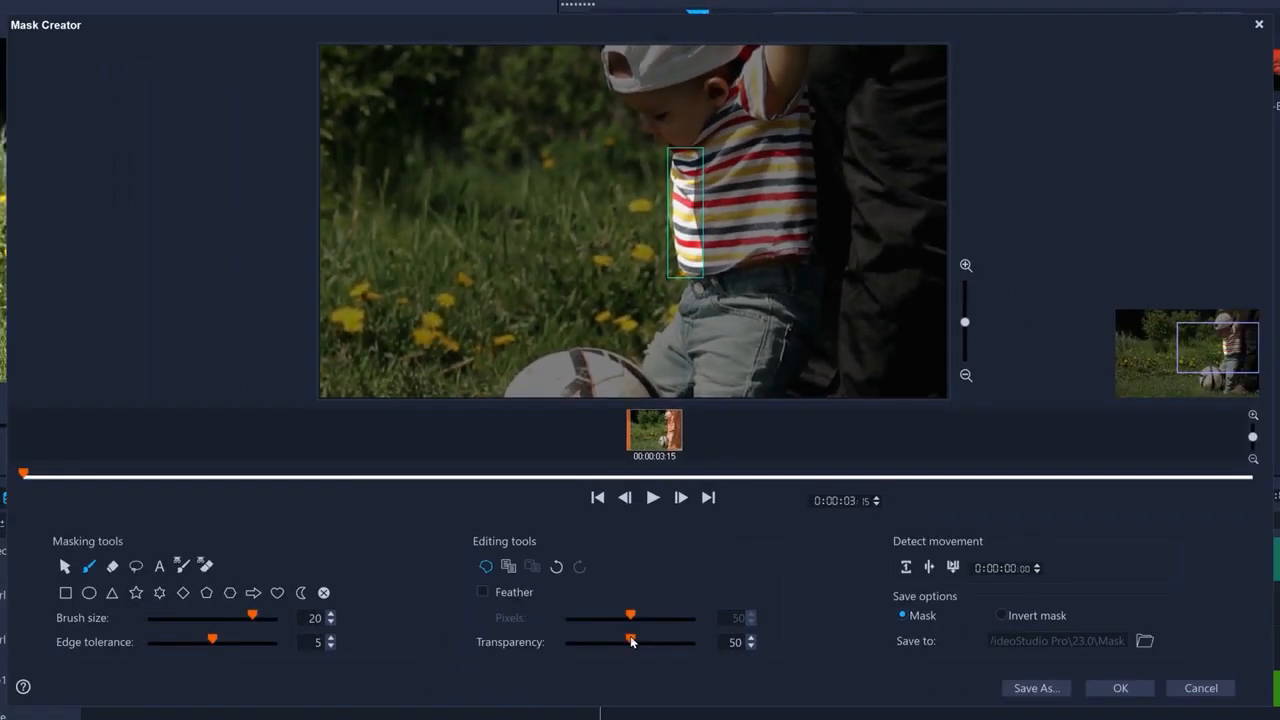
pyautogui.moveTo(631, 640); pyautogui.dragTo(703, 644)
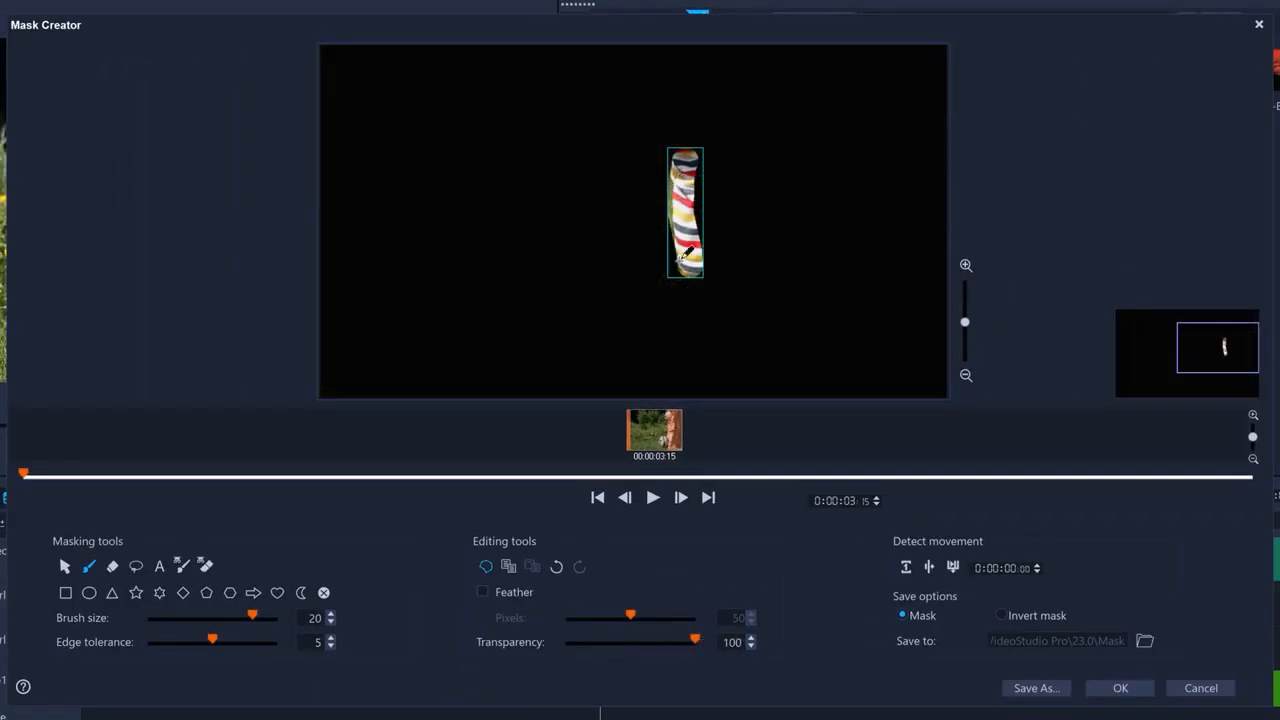
pyautogui.moveTo(697, 644); pyautogui.dragTo(645, 647)
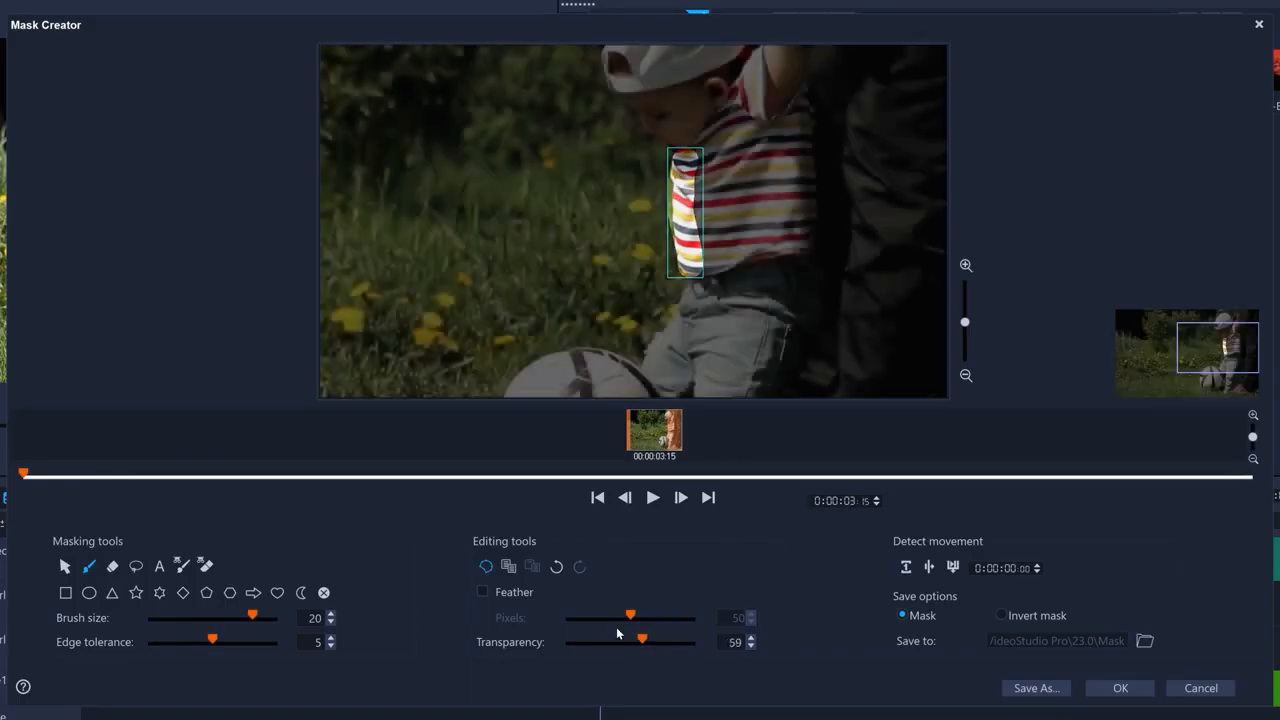
pyautogui.click(556, 567)
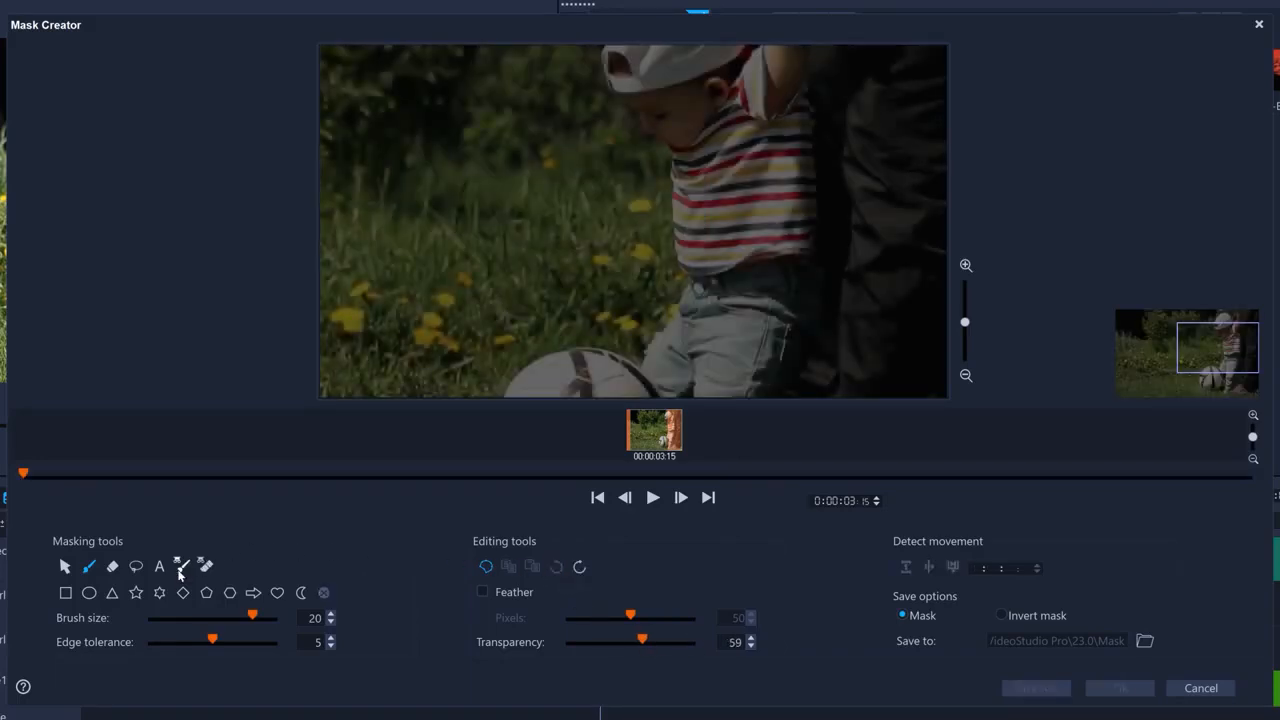
# Step: Test the smart brush at size 7 along the front edge of the boy's shirt, and undo the stroke
pyautogui.click(181, 568)
pyautogui.moveTo(684, 162); pyautogui.dragTo(694, 265)
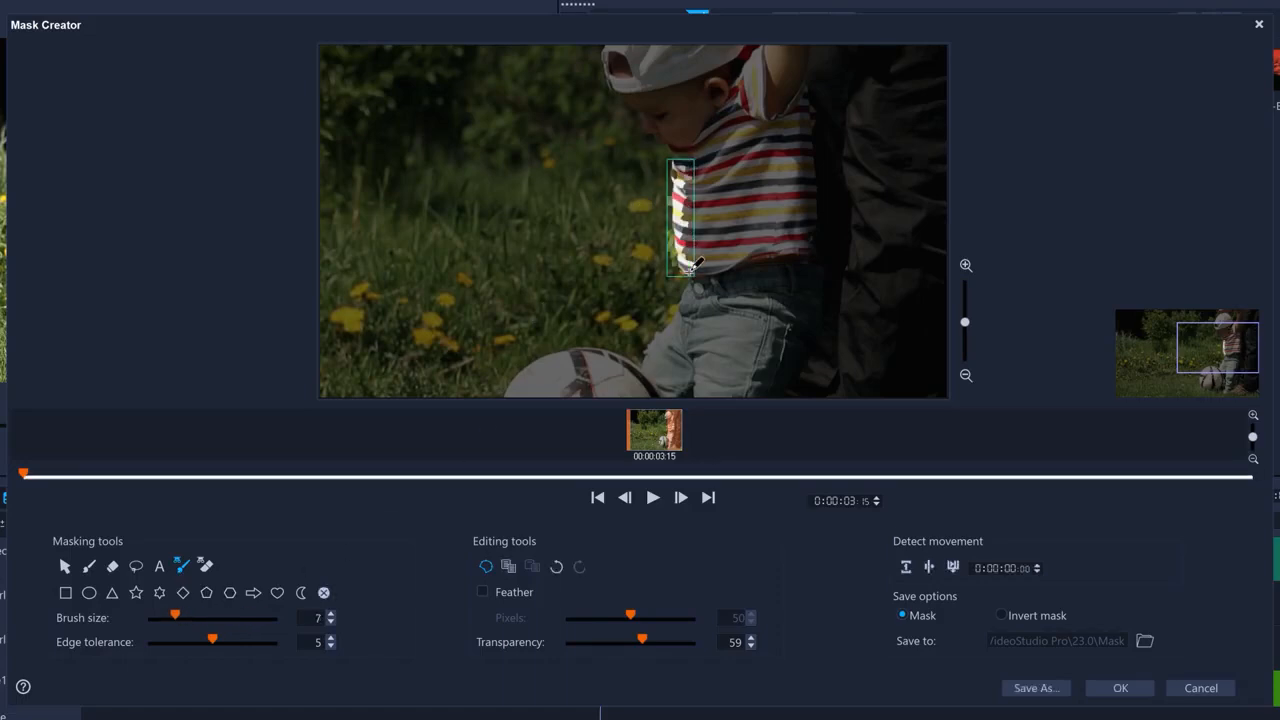
pyautogui.click(558, 567)
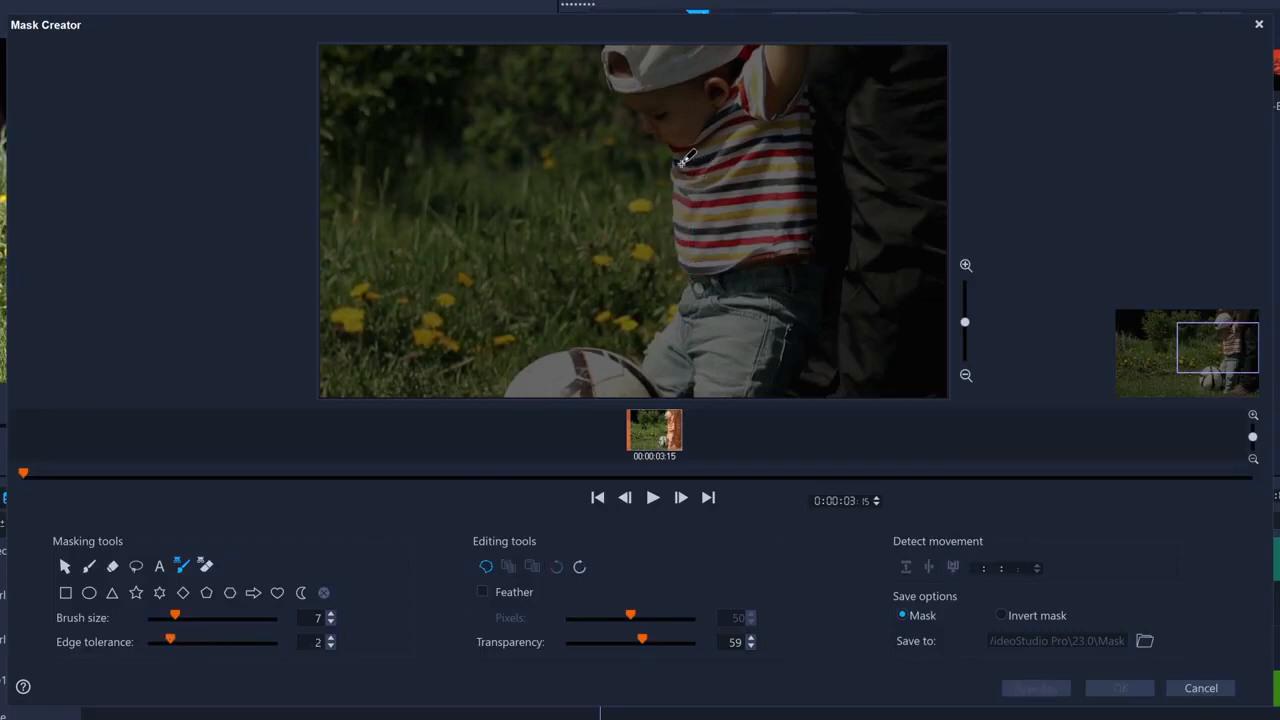
# Step: Paint the mask with the smart brush at edge tolerance 2 along the shirt's front edge, onto the jeans and up over the boy's chin
pyautogui.moveTo(684, 158); pyautogui.dragTo(685, 251)
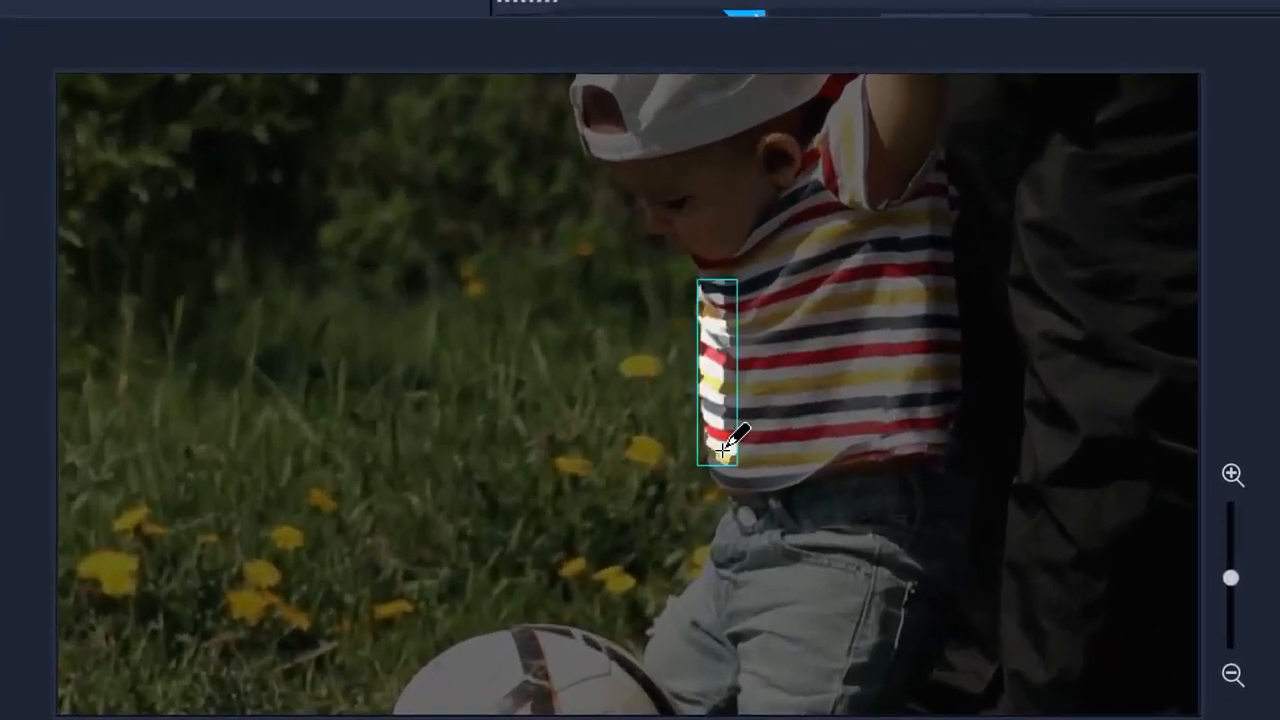
pyautogui.moveTo(723, 450); pyautogui.dragTo(736, 540)
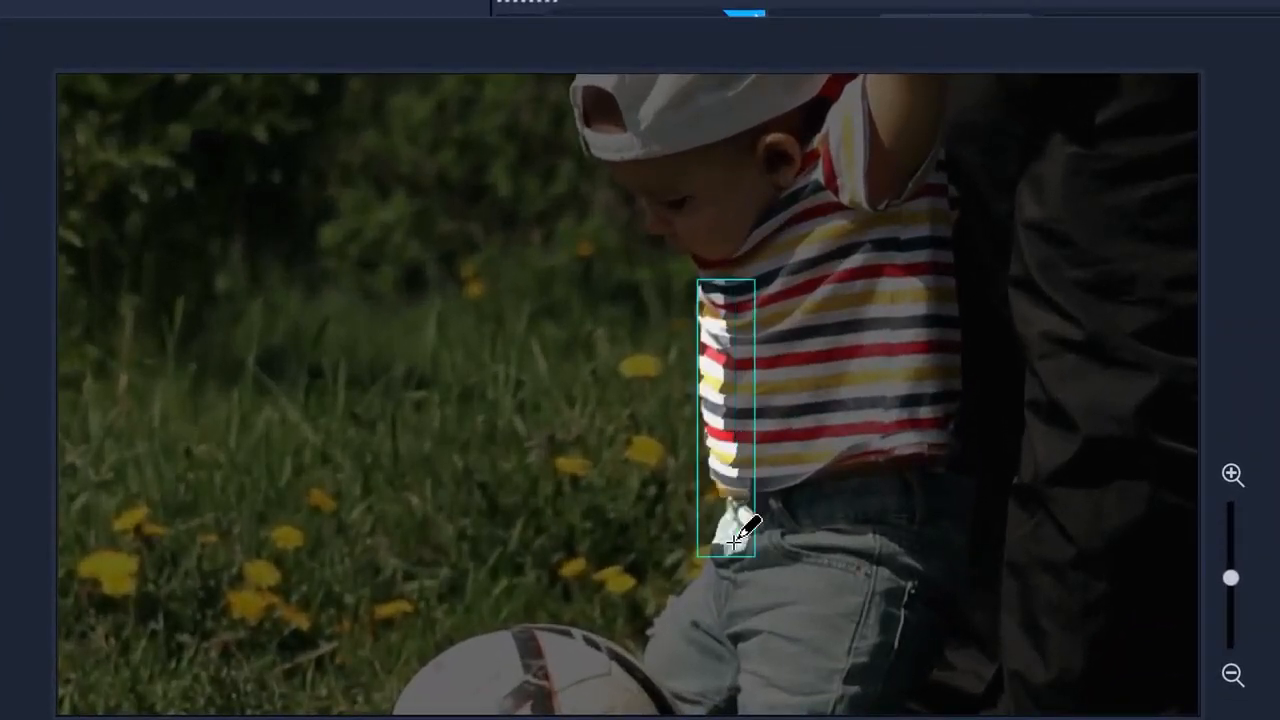
pyautogui.moveTo(718, 290)
pyautogui.mouseDown()
pyautogui.moveTo(711, 244)
pyautogui.moveTo(677, 214)
pyautogui.mouseUp()
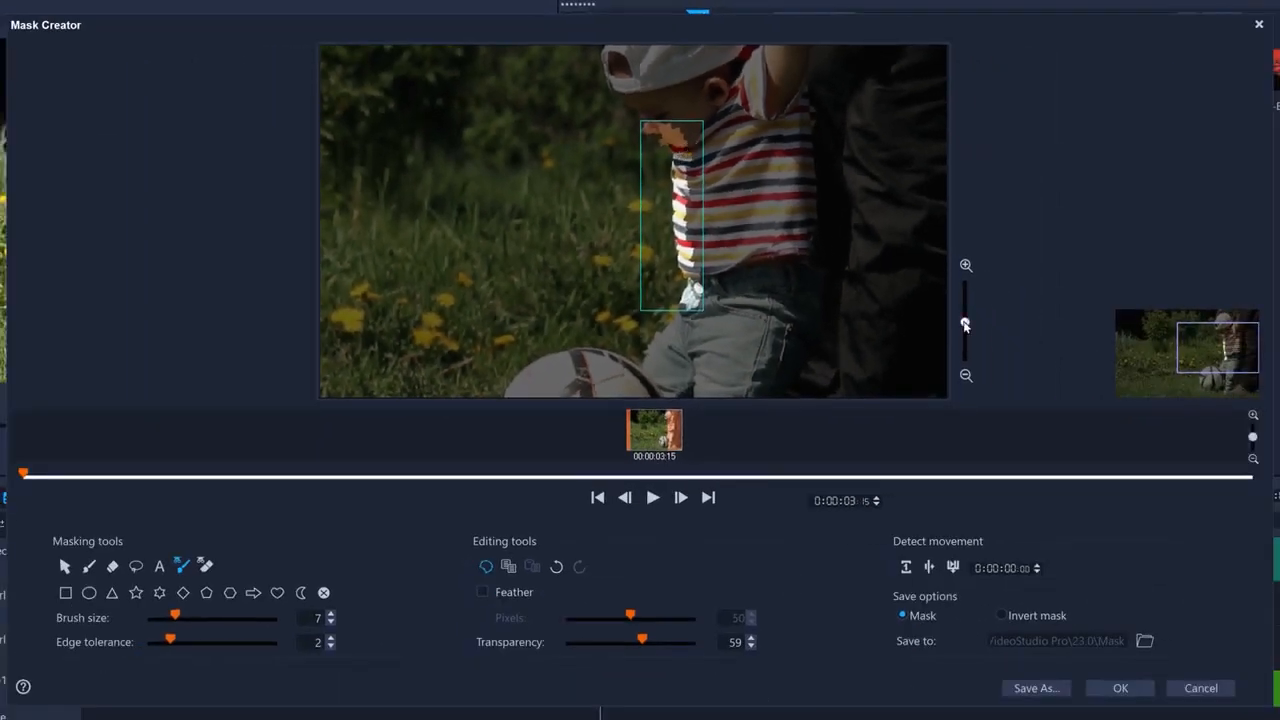
# Step: Extend the mask down the front of the jeans and erase its spill onto the yellow flower with the smart eraser
pyautogui.moveTo(965, 324); pyautogui.dragTo(965, 303)
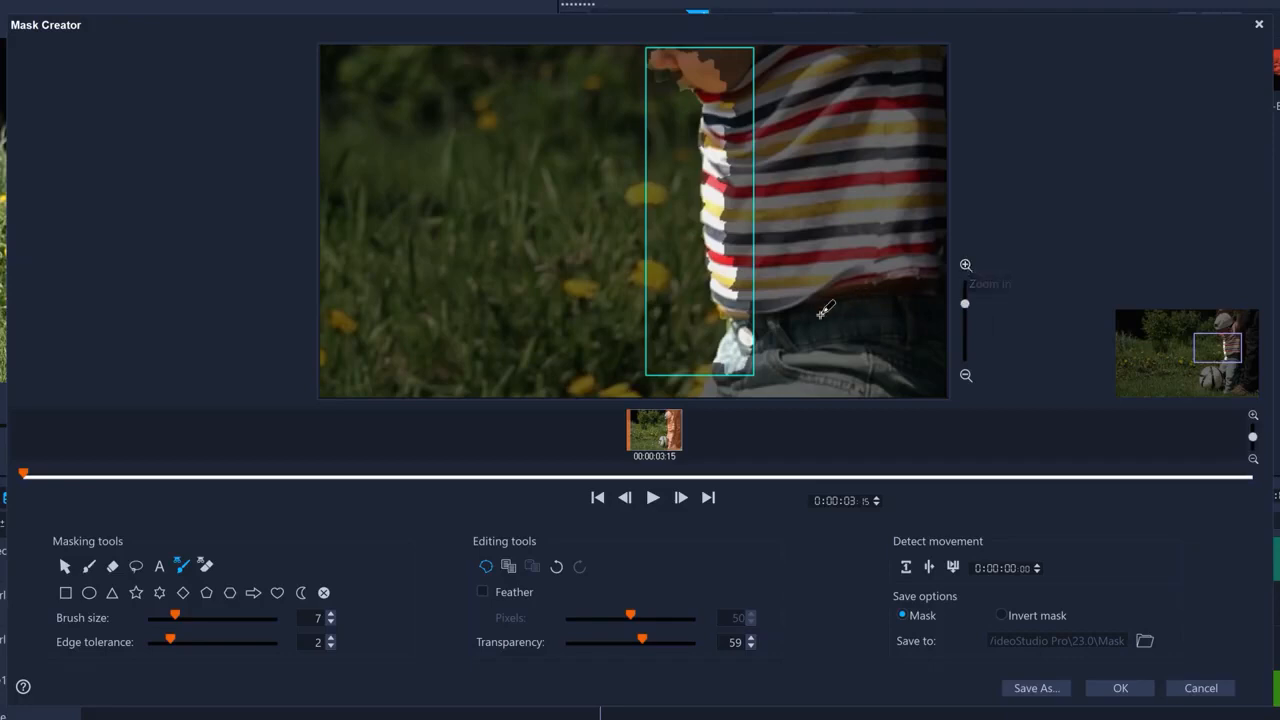
pyautogui.moveTo(740, 332)
pyautogui.mouseDown()
pyautogui.moveTo(717, 375)
pyautogui.moveTo(703, 380)
pyautogui.moveTo(717, 409)
pyautogui.mouseUp()
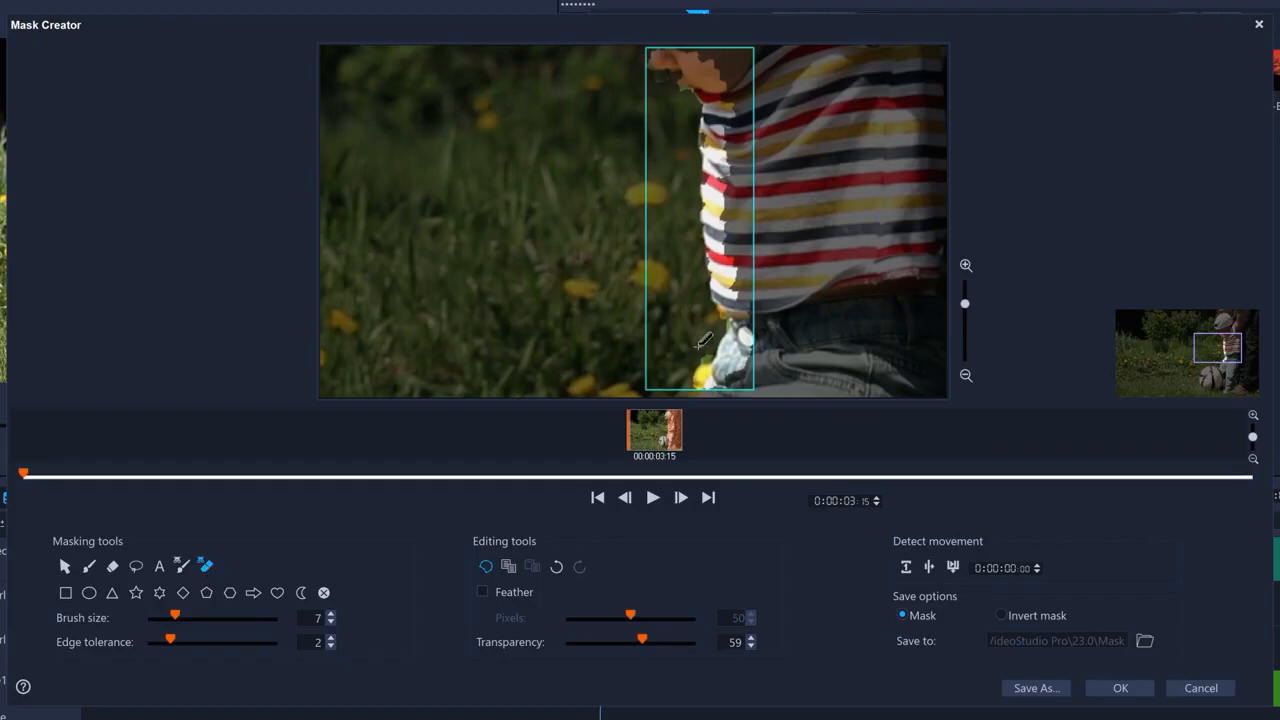
pyautogui.moveTo(703, 380); pyautogui.dragTo(710, 356)
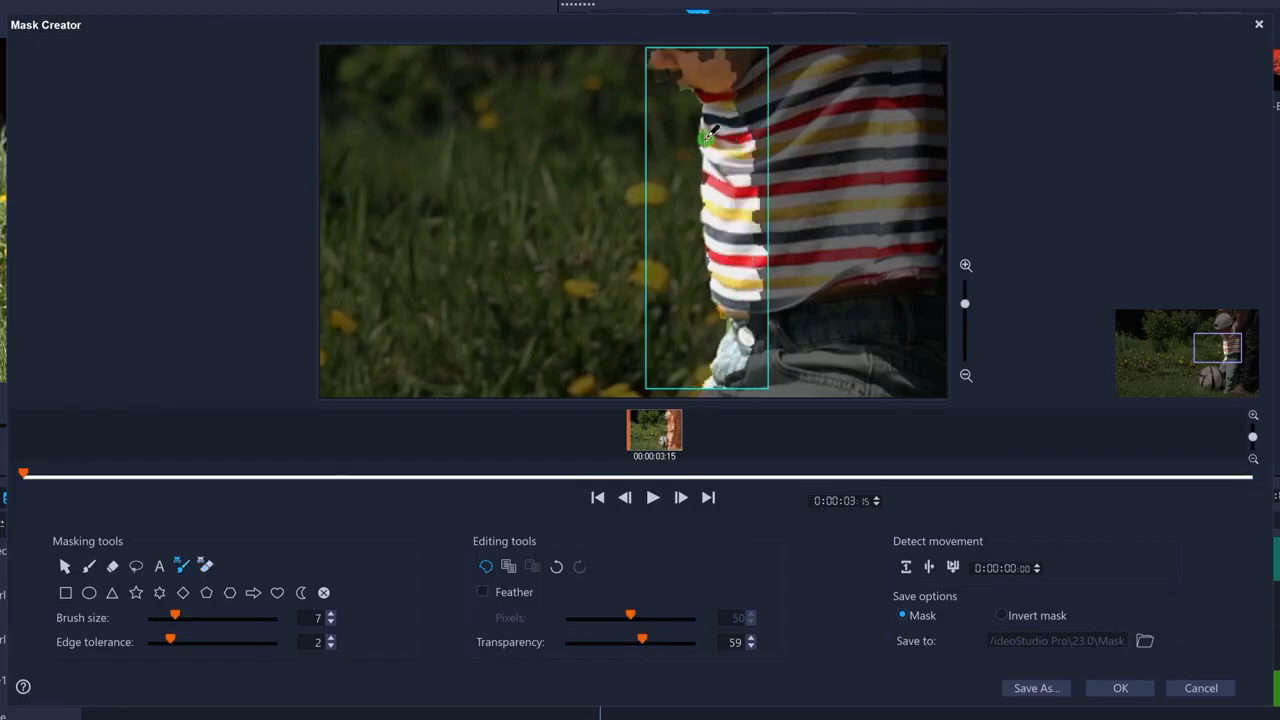
# Step: Detect movement for the boy's painted mask and adjust it through to the end of the clip
pyautogui.write('24')
pyautogui.moveTo(965, 303)
pyautogui.mouseDown()
pyautogui.moveTo(969, 317)
pyautogui.moveTo(512, 500)
pyautogui.mouseUp()
pyautogui.click(65, 594)
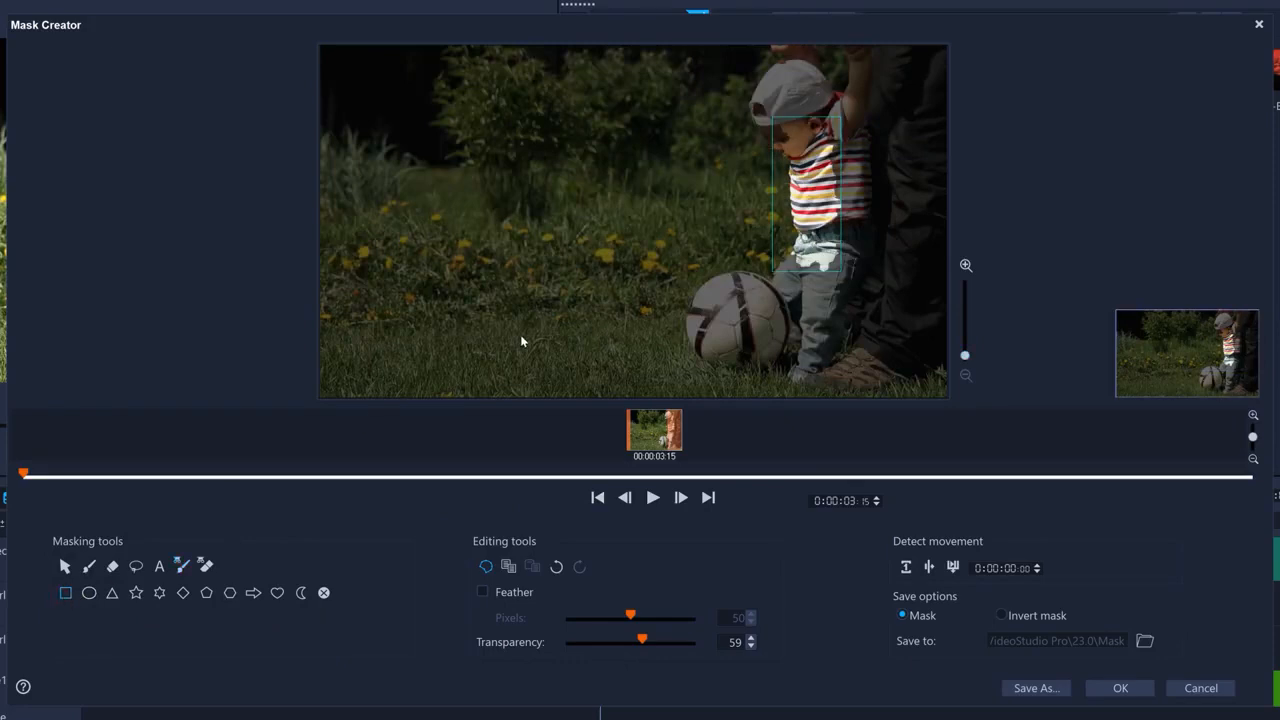
pyautogui.moveTo(812, 128); pyautogui.dragTo(1066, 270)
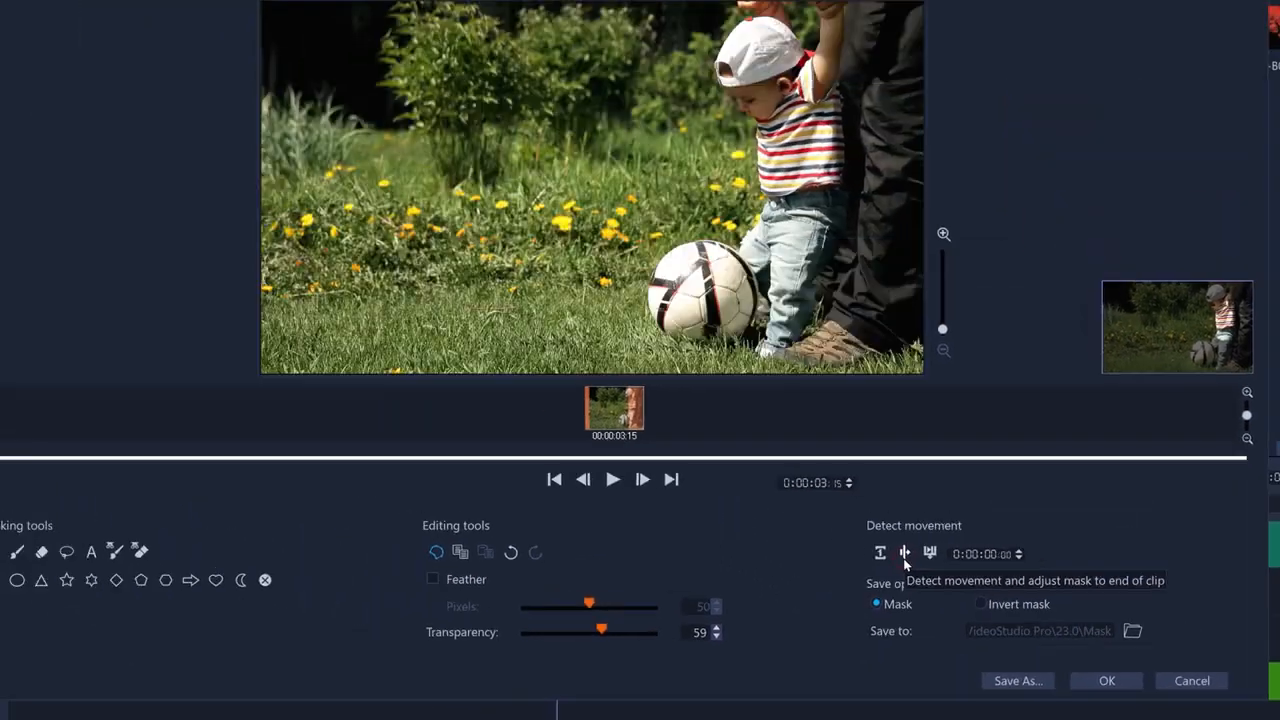
pyautogui.click(734, 460)
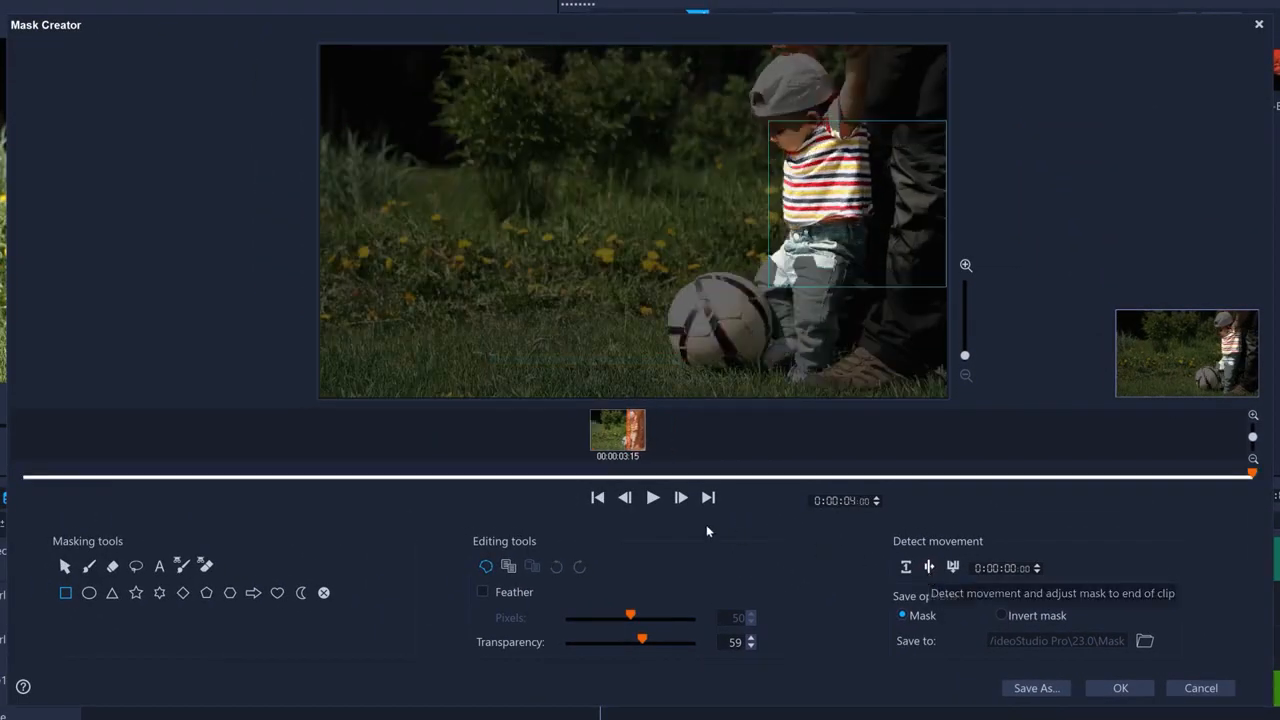
# Step: Clean up the tracked mask frame by frame from the clip's start with the smart eraser at edge tolerance 5, and accept the mask
pyautogui.click(597, 497)
pyautogui.moveTo(18, 480); pyautogui.dragTo(117, 474)
pyautogui.moveTo(966, 357); pyautogui.dragTo(965, 314)
pyautogui.moveTo(1249, 350); pyautogui.dragTo(1262, 352)
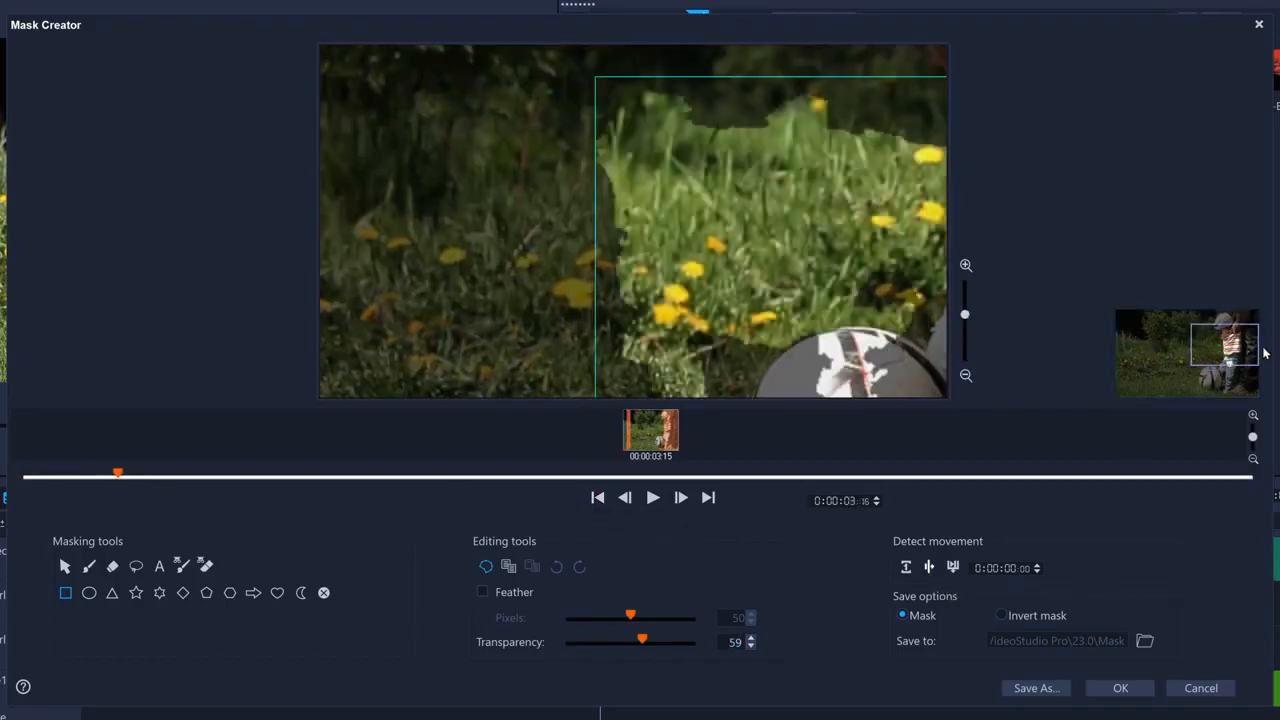
pyautogui.click(205, 566)
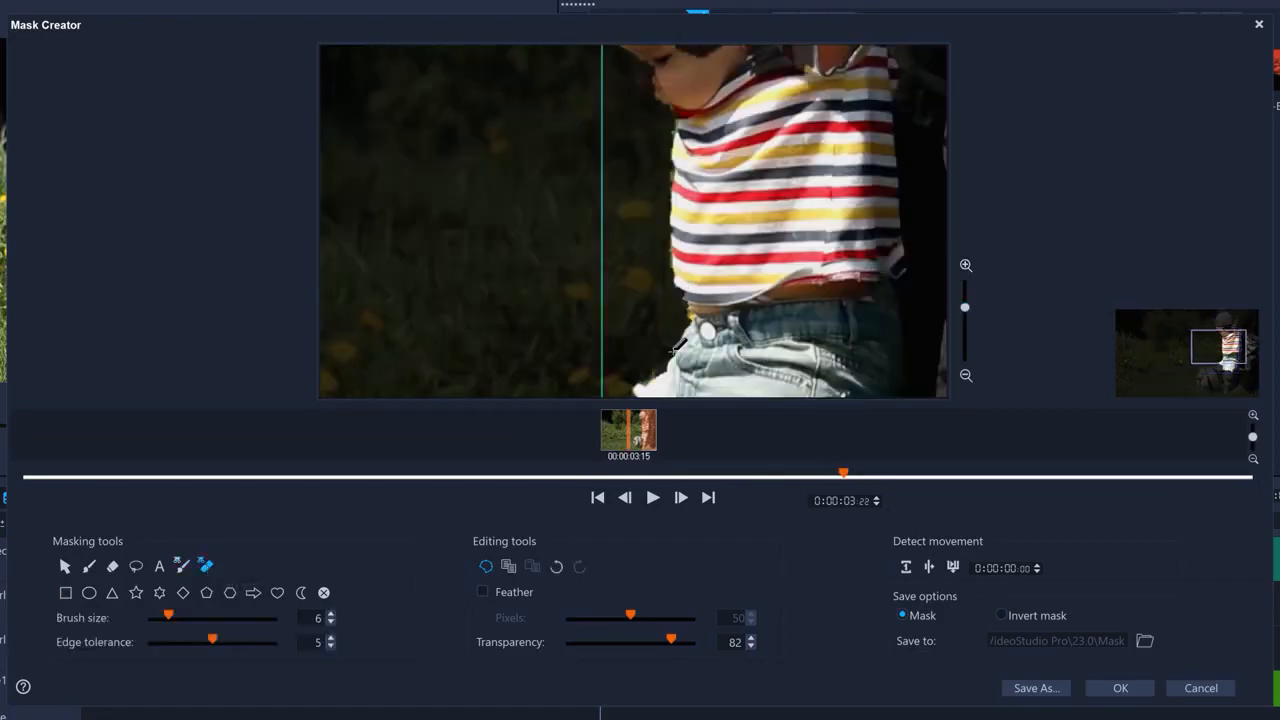
pyautogui.moveTo(650, 80); pyautogui.dragTo(675, 88)
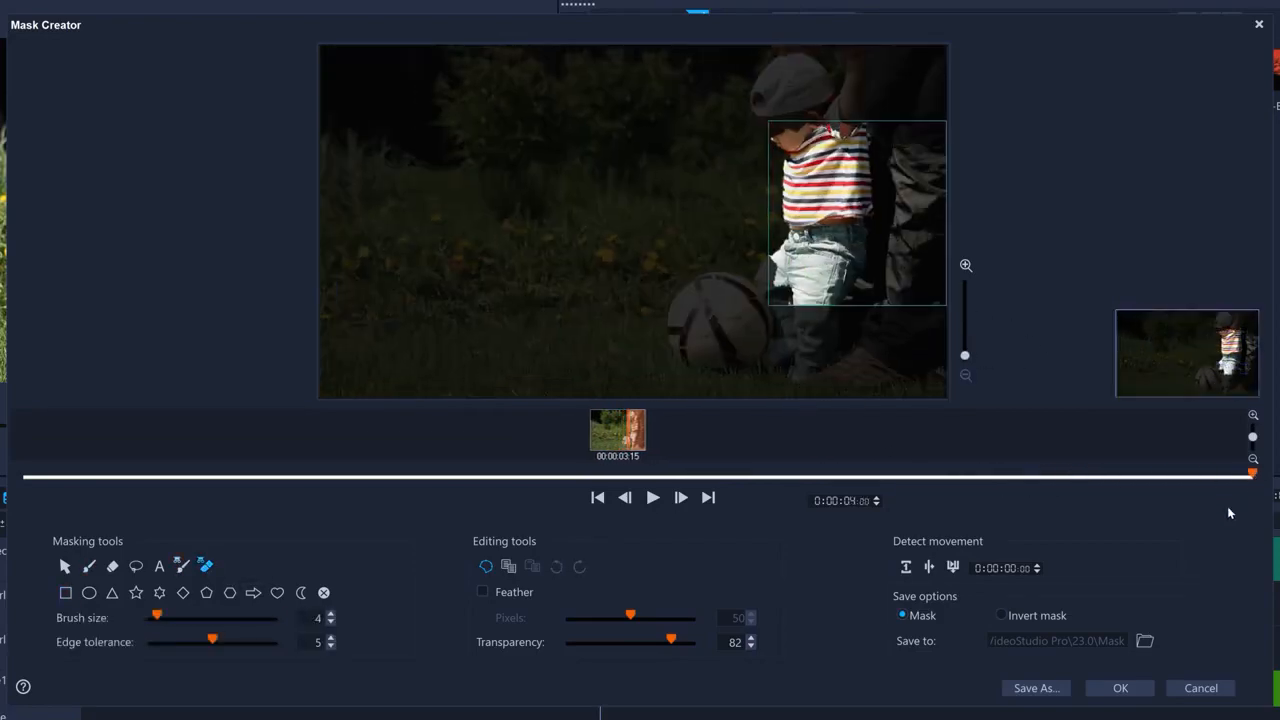
pyautogui.click(1121, 688)
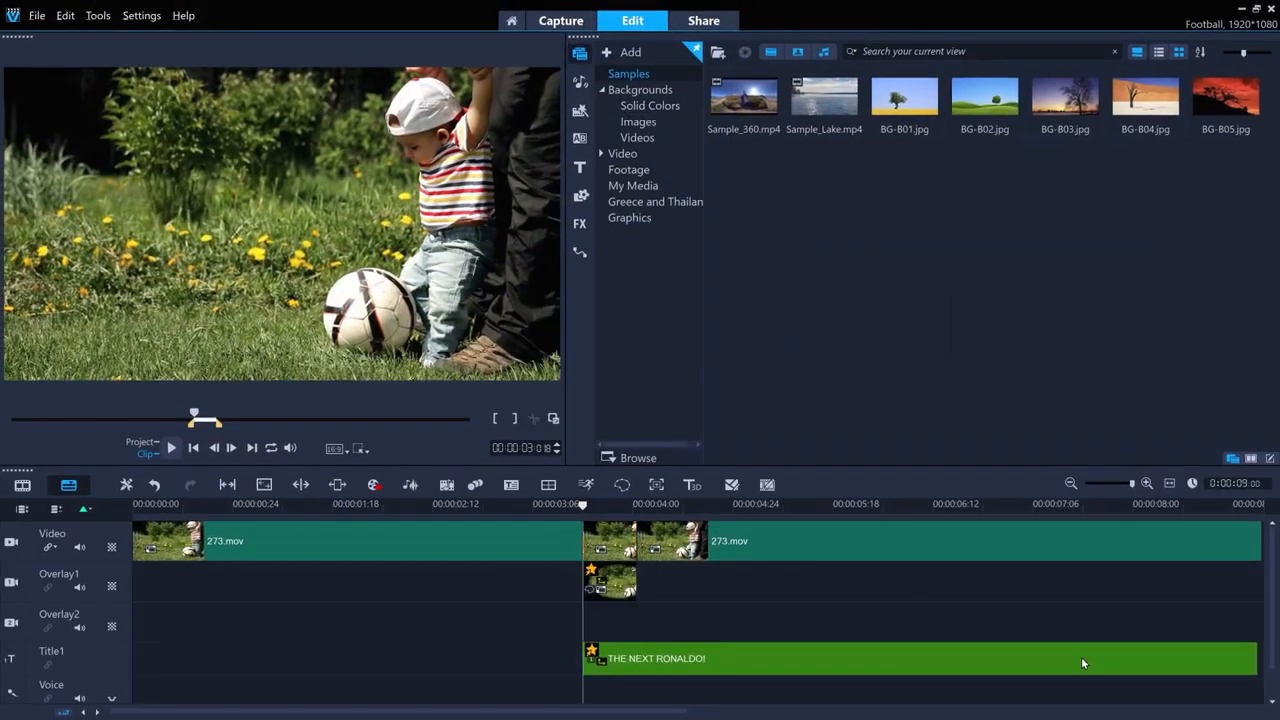
# Step: Move the masked 273.mov clip to Overlay2 and the THE NEXT RONALDO! title to Overlay1, and scrub through the composite
pyautogui.click(1150, 488)
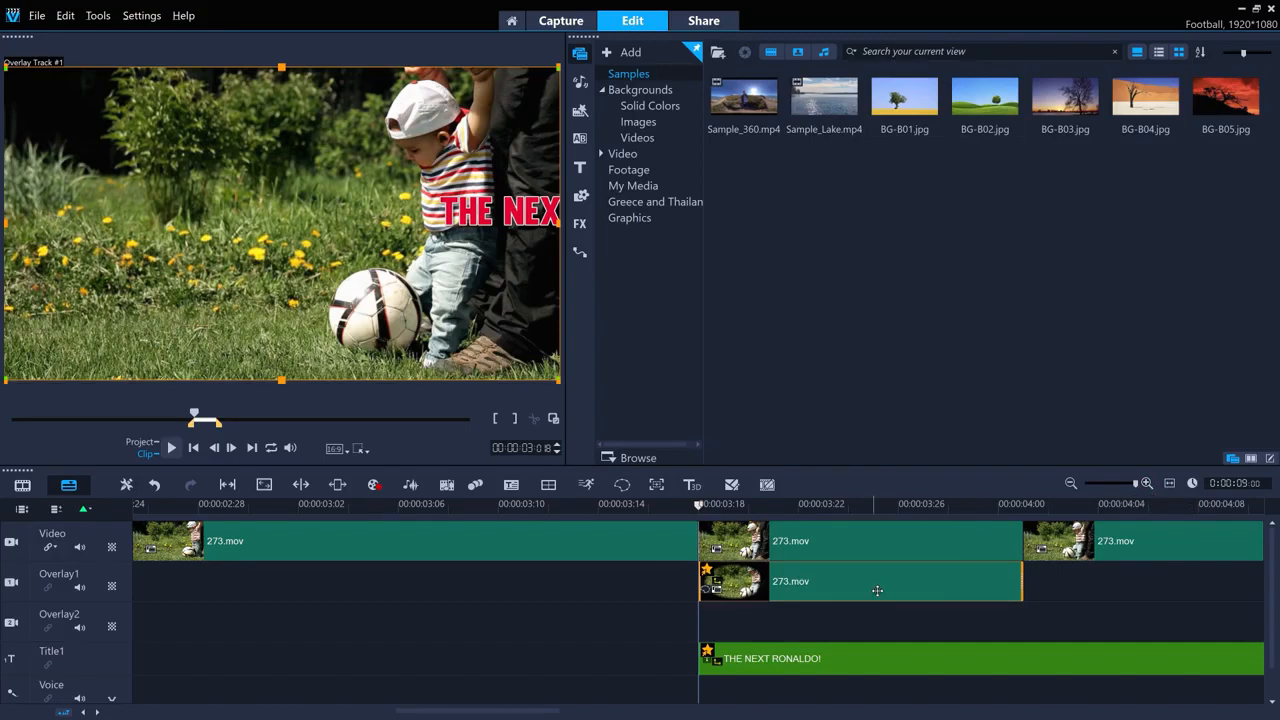
pyautogui.moveTo(875, 603)
pyautogui.mouseDown()
pyautogui.moveTo(856, 659)
pyautogui.moveTo(856, 586)
pyautogui.mouseUp()
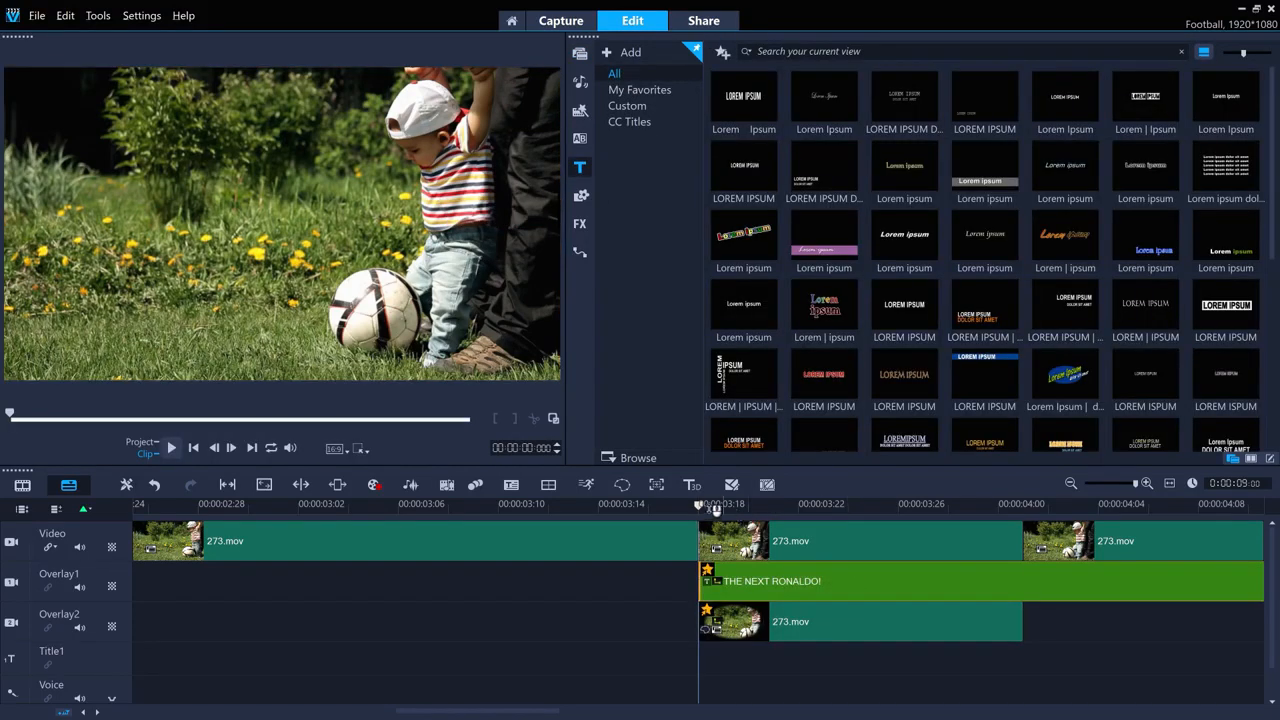
pyautogui.moveTo(713, 508); pyautogui.dragTo(791, 567)
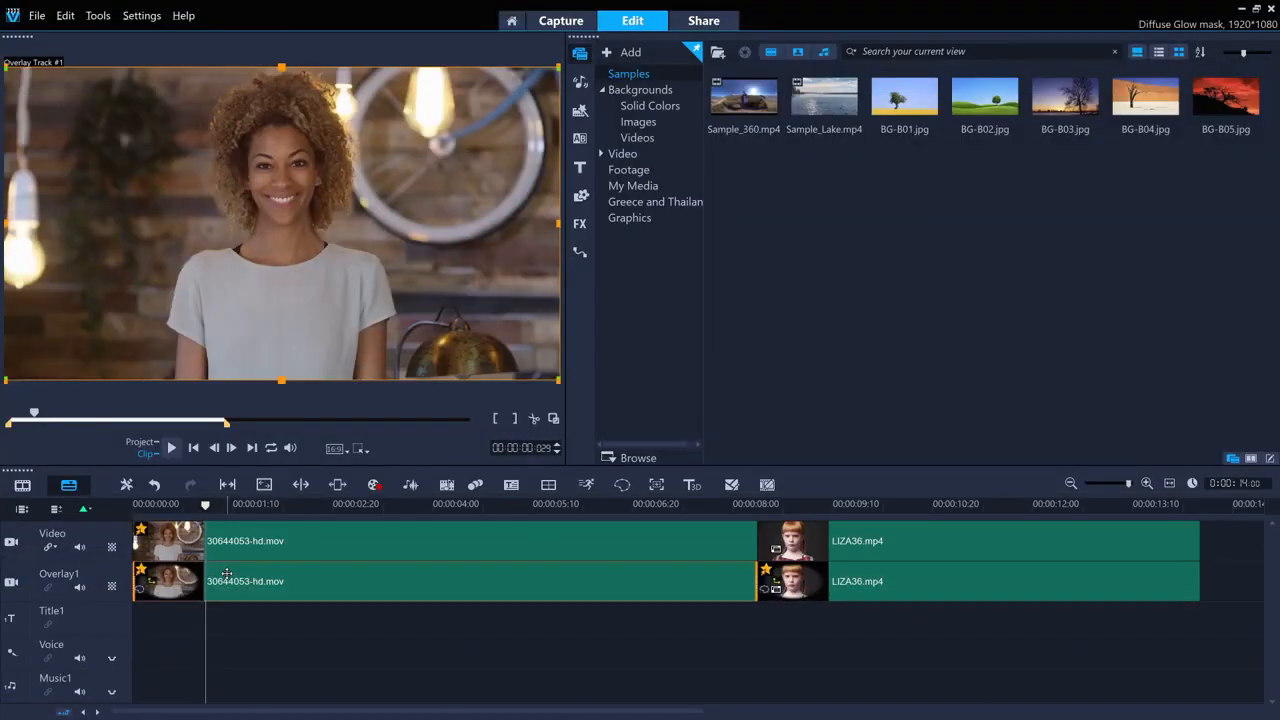
# Step: Hide the Video track in the Diffuse Glow mask project to examine the masked woman on Overlay1, and show the track again
pyautogui.click(13, 545)
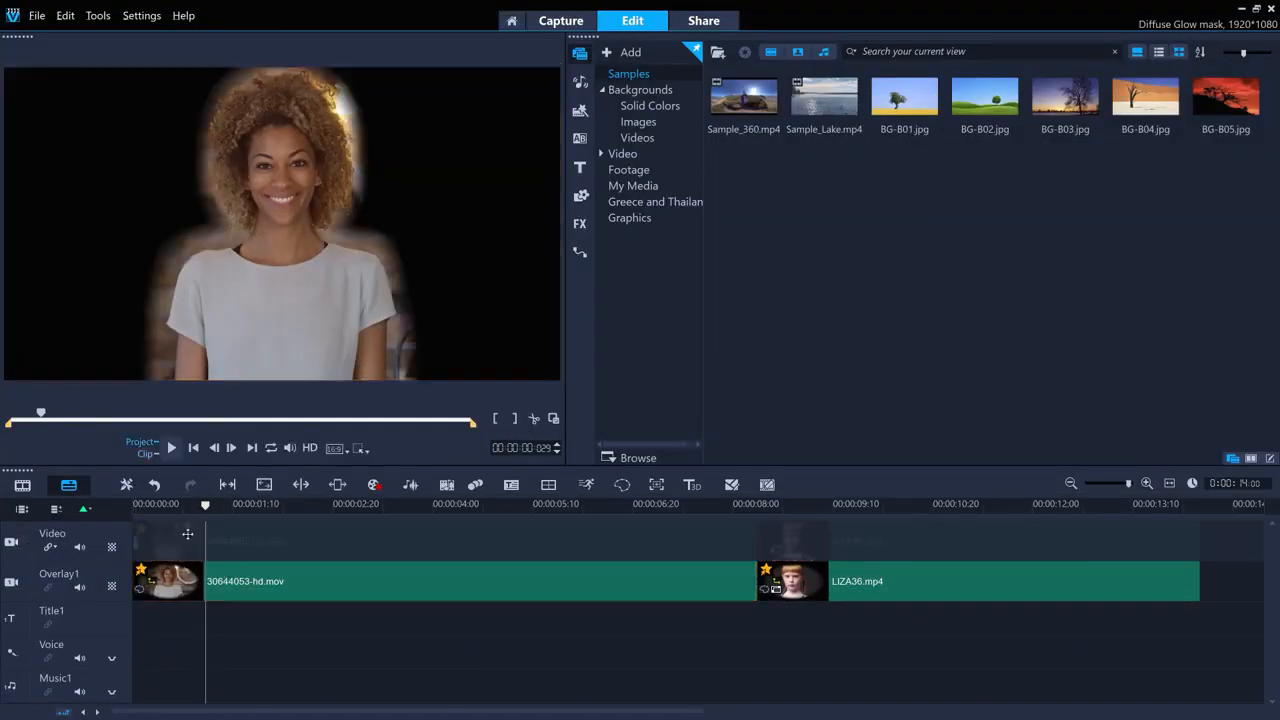
pyautogui.moveTo(207, 505); pyautogui.dragTo(229, 523)
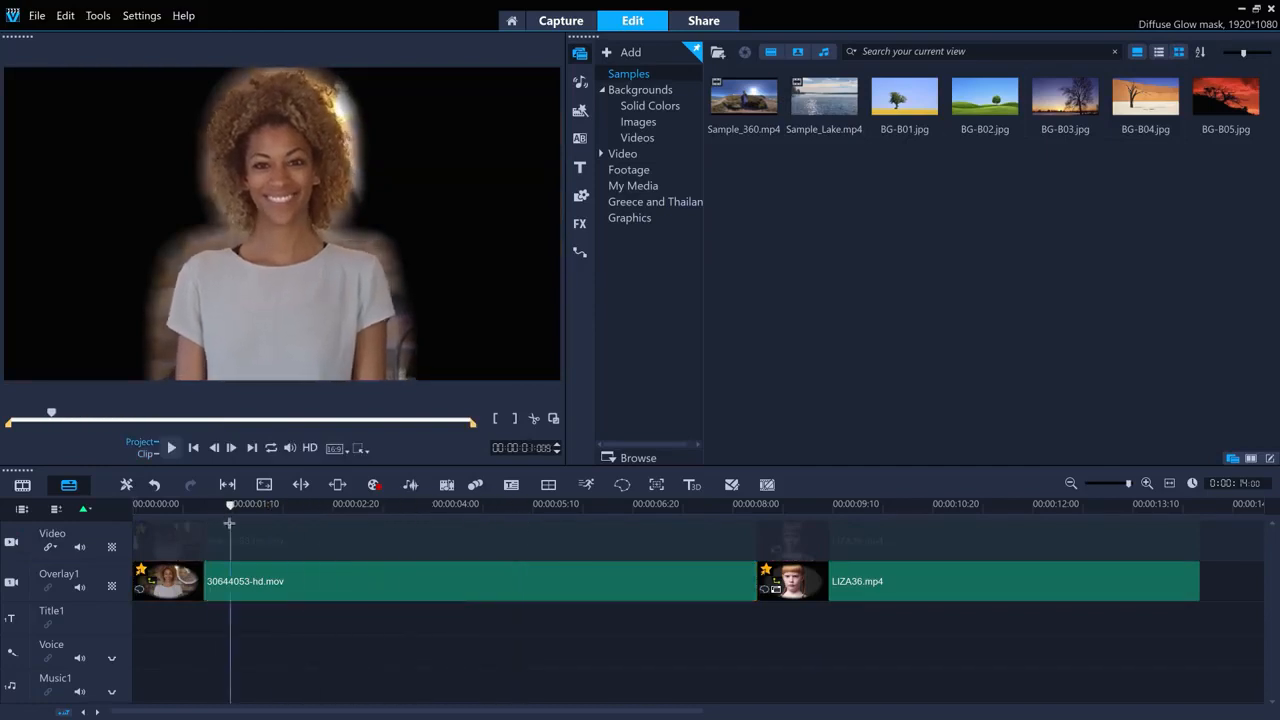
pyautogui.click(13, 545)
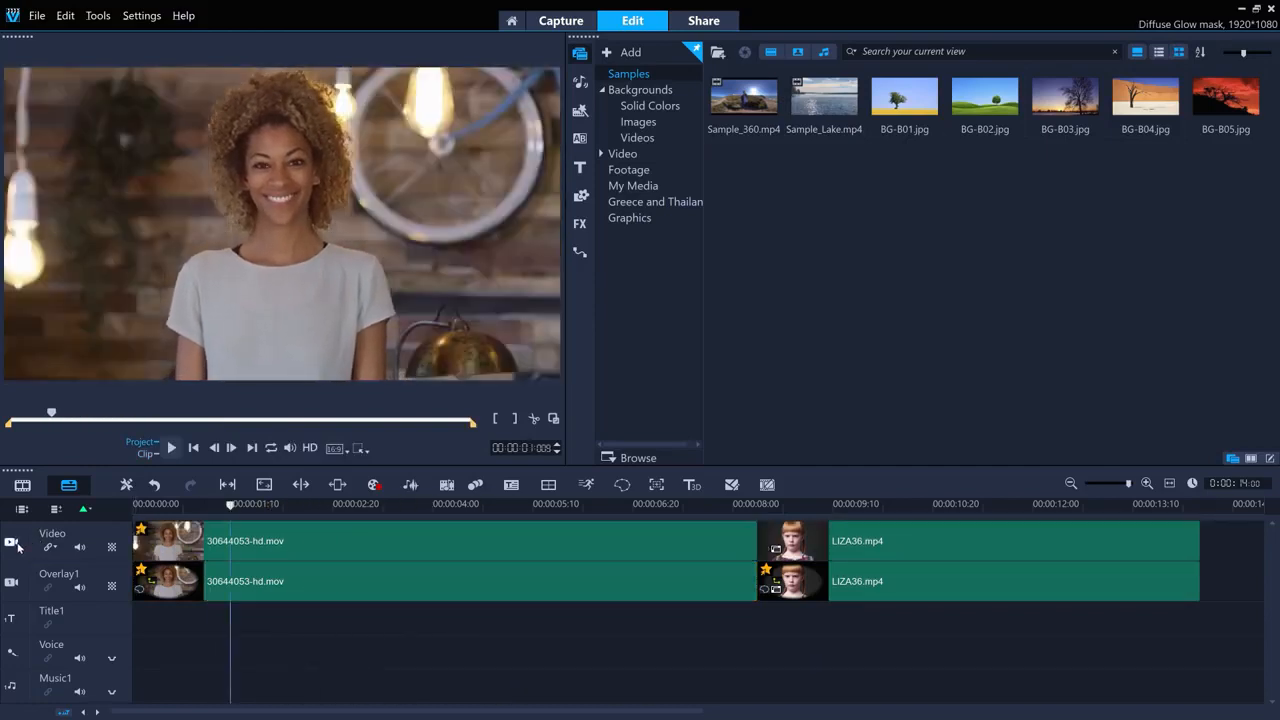
# Step: Set the Hue of the masked 30644053-hd.mov clip on Overlay1 to 37 and play the project to preview it
pyautogui.click(285, 540)
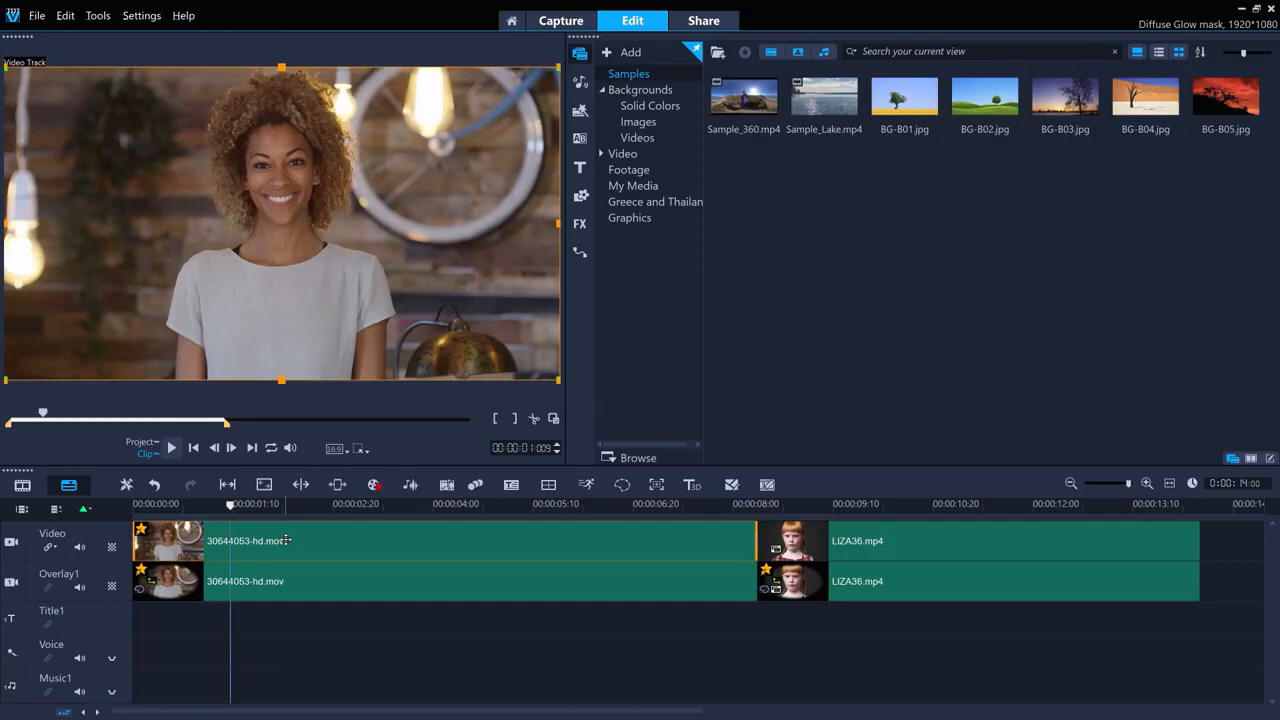
pyautogui.doubleClick(285, 592)
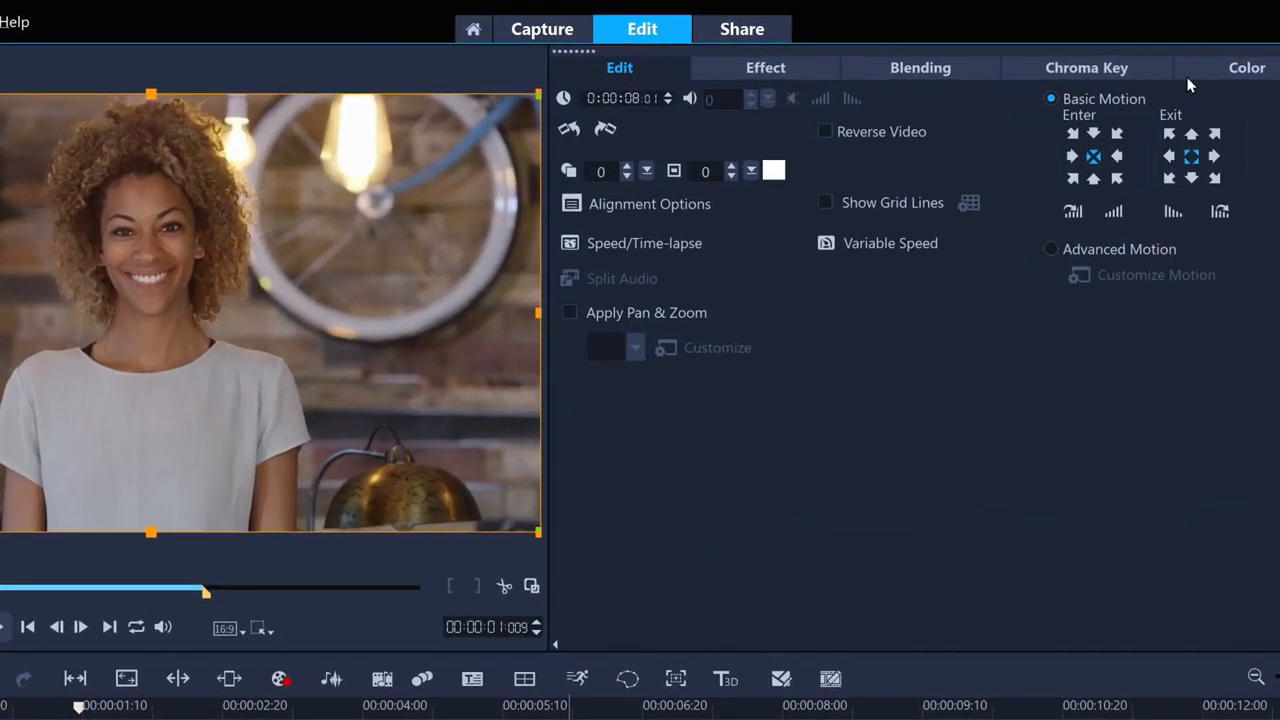
pyautogui.click(1185, 68)
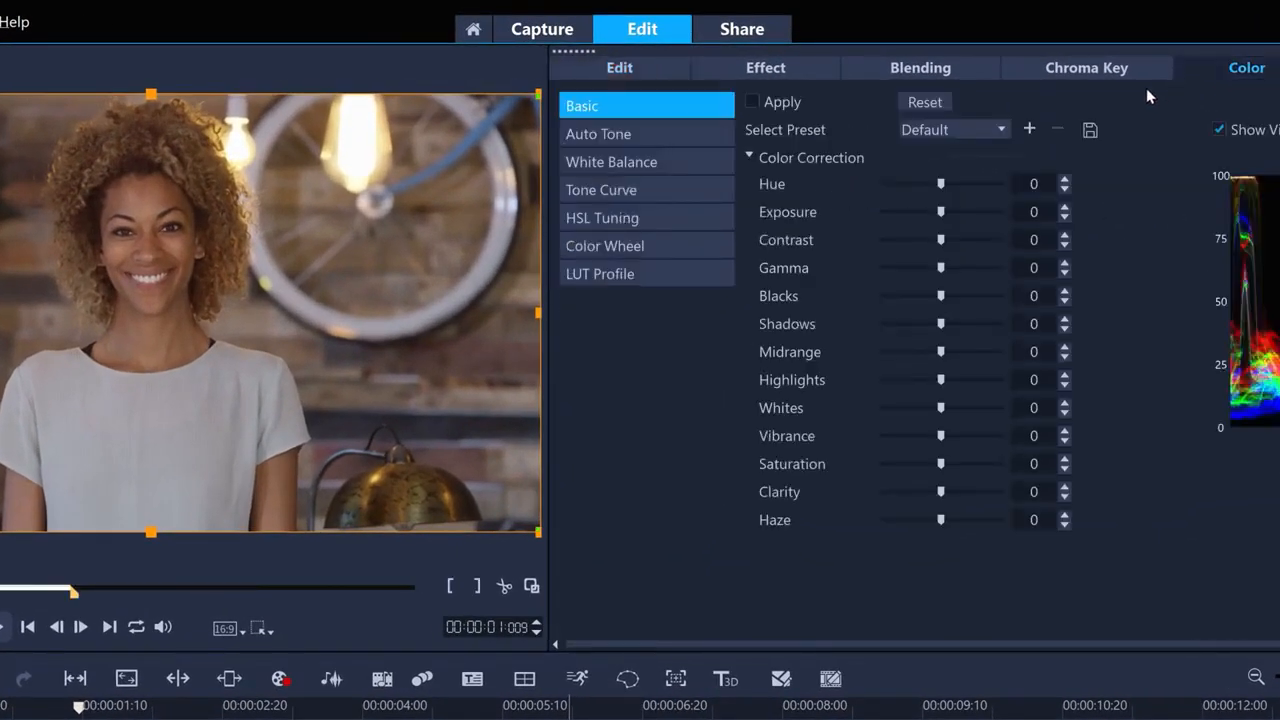
pyautogui.moveTo(943, 195); pyautogui.dragTo(967, 195)
pyautogui.click(170, 448)
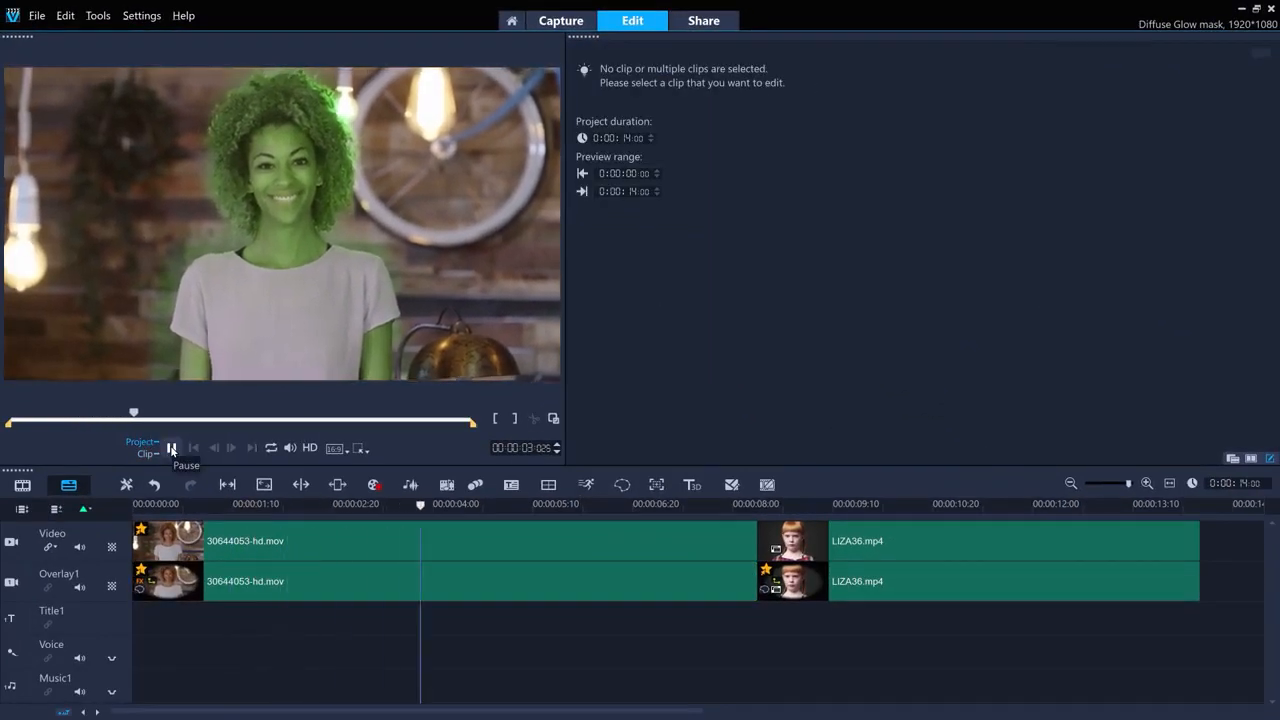
pyautogui.click(170, 448)
# Step: Reopen the color correction settings of the masked Overlay1 clip and undo its hue change
pyautogui.click(285, 581)
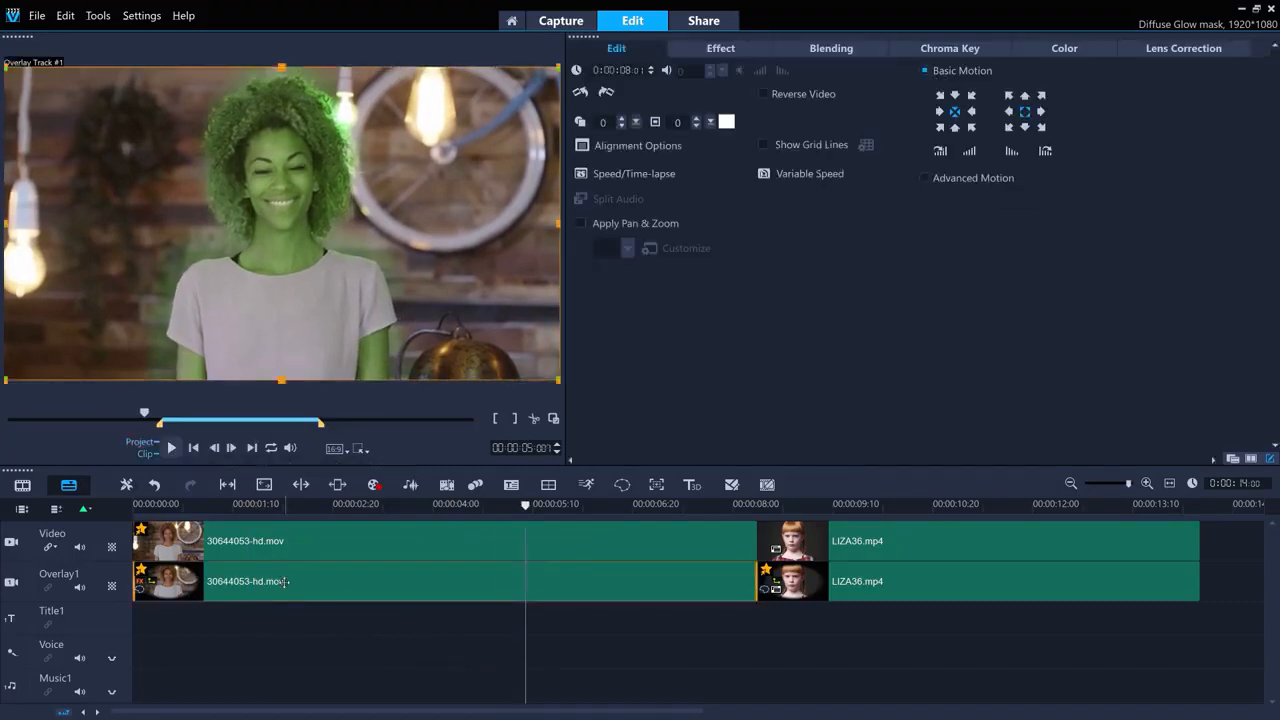
pyautogui.click(1062, 50)
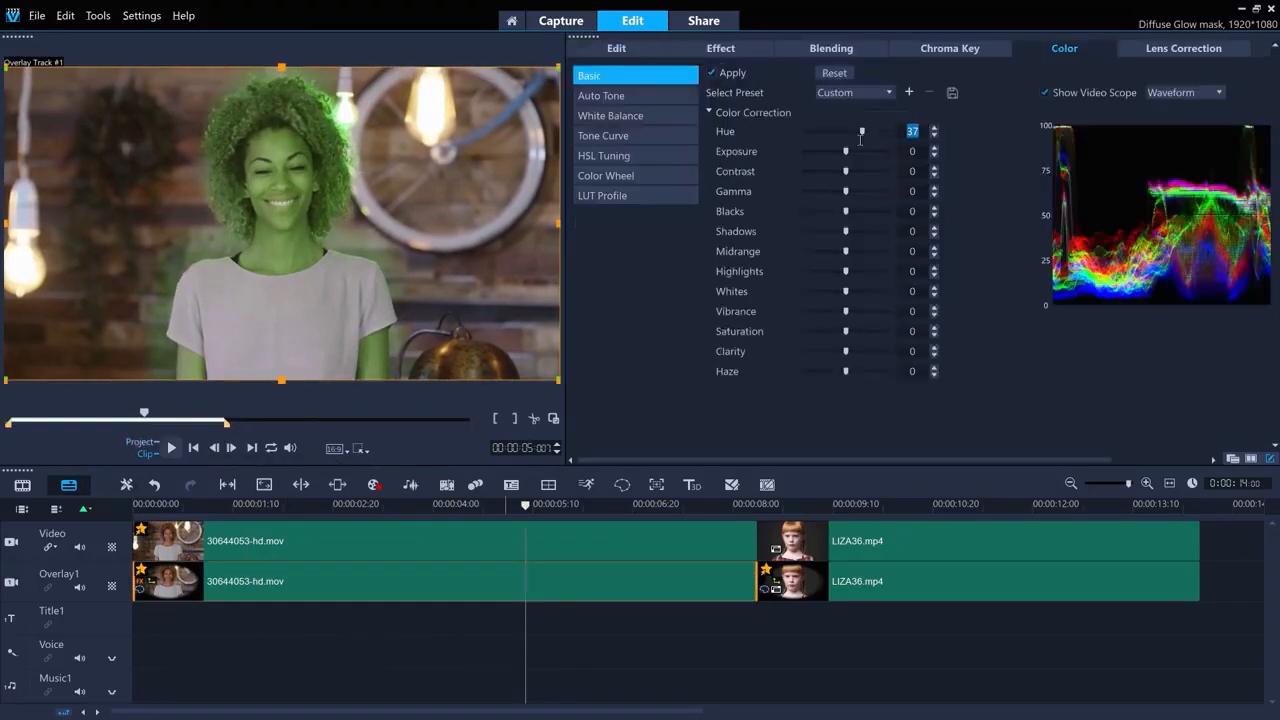
pyautogui.hotkey('ctrl', 'z')
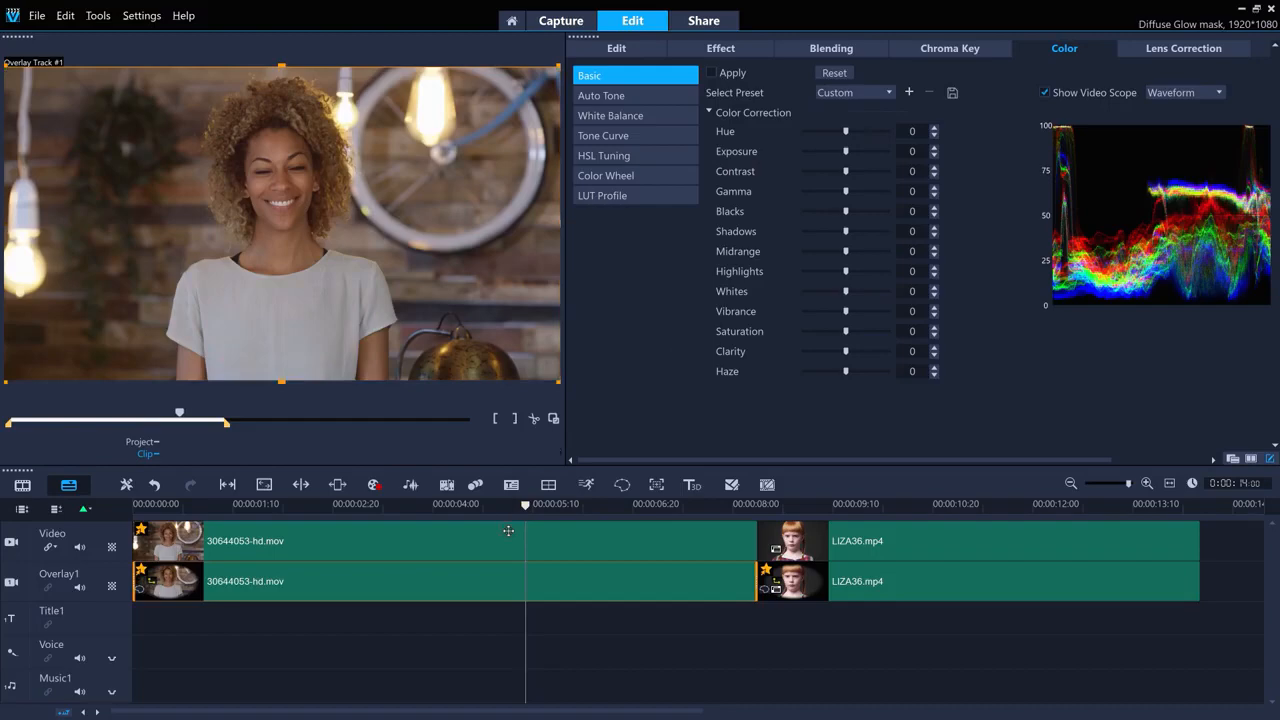
# Step: Enable the Motion Blur and DiffuseGlow filters on the background 30644053-hd.mov clip in the Video track
pyautogui.click(508, 531)
pyautogui.click(870, 48)
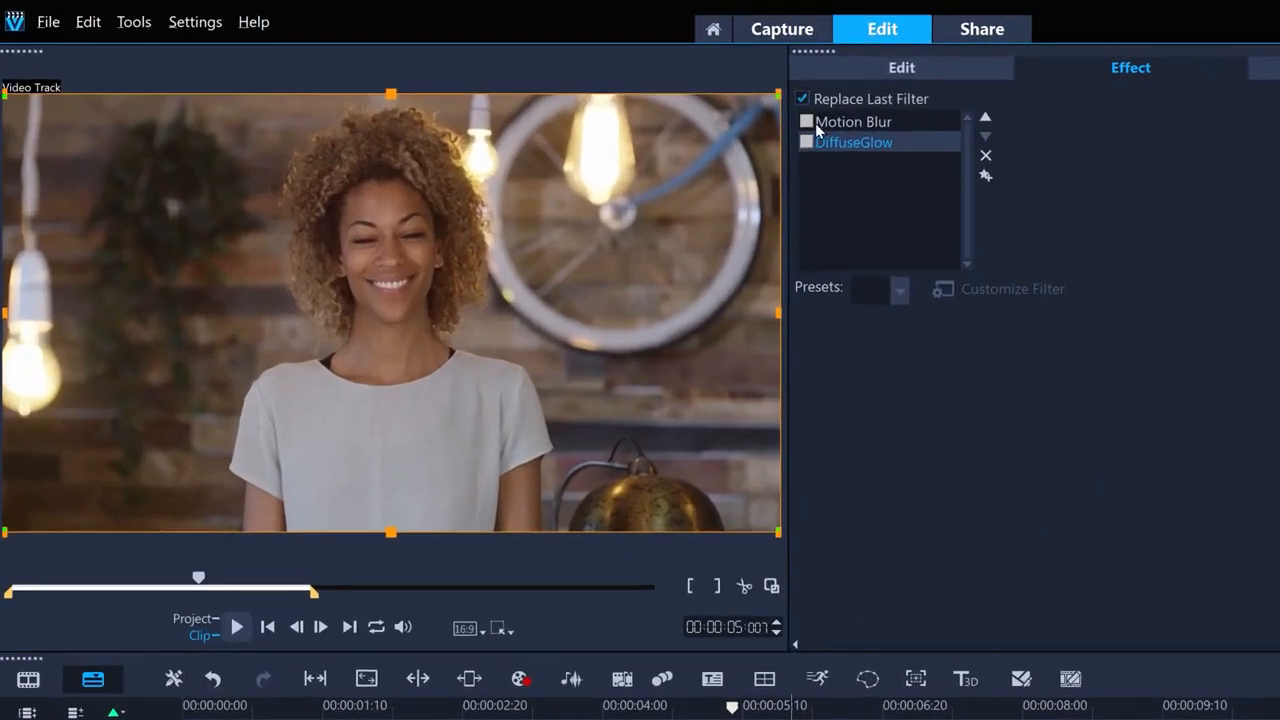
pyautogui.click(816, 124)
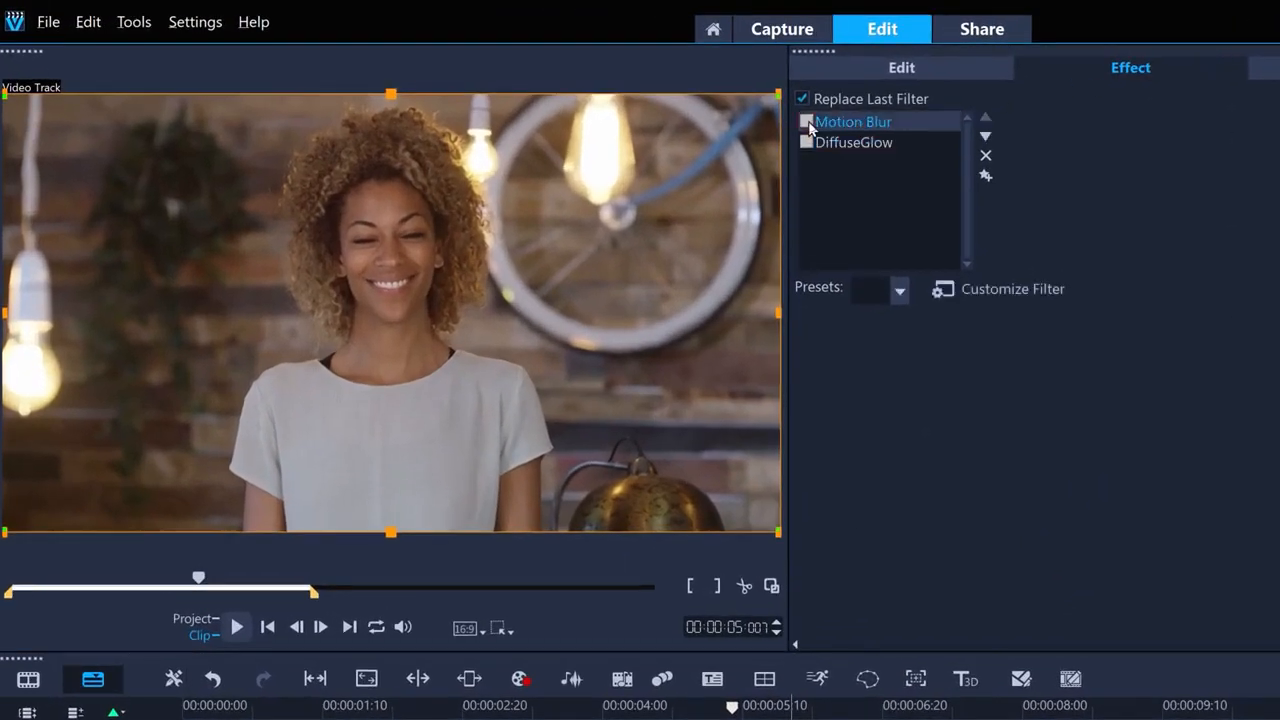
pyautogui.click(808, 144)
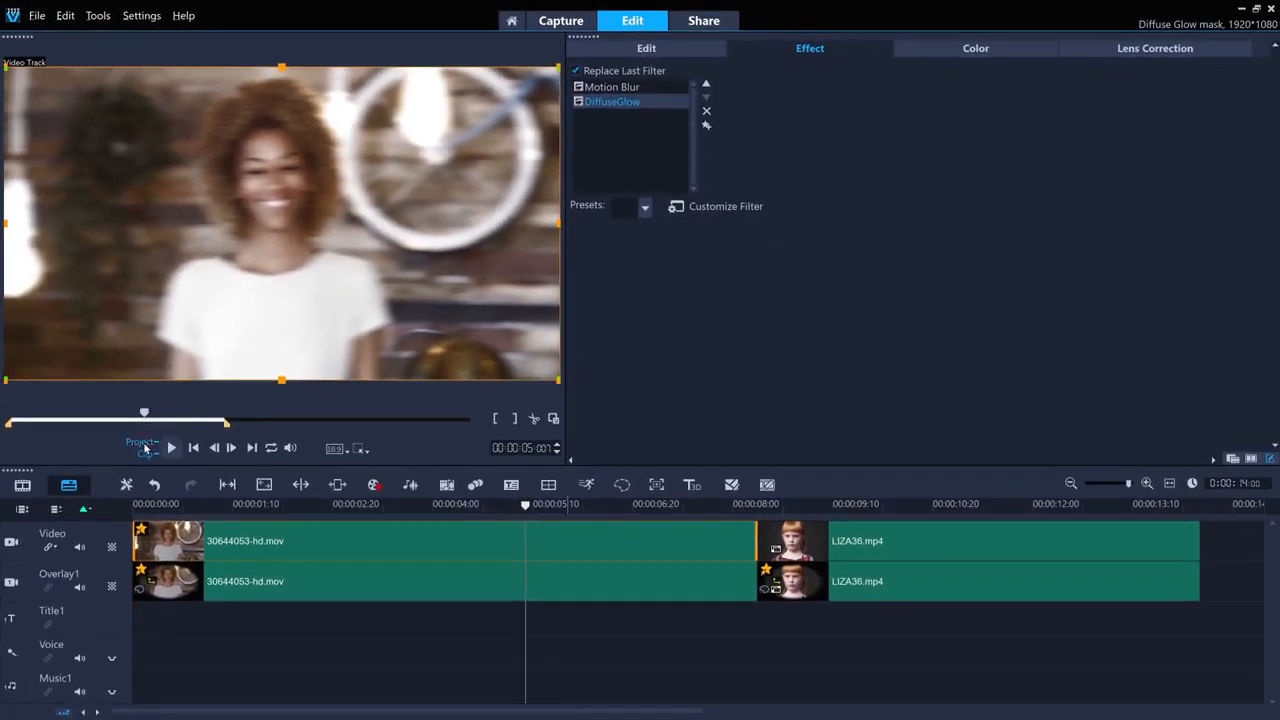
# Step: Play the project from near its start to examine the filtered background behind the masked woman
pyautogui.click(145, 445)
pyautogui.click(166, 505)
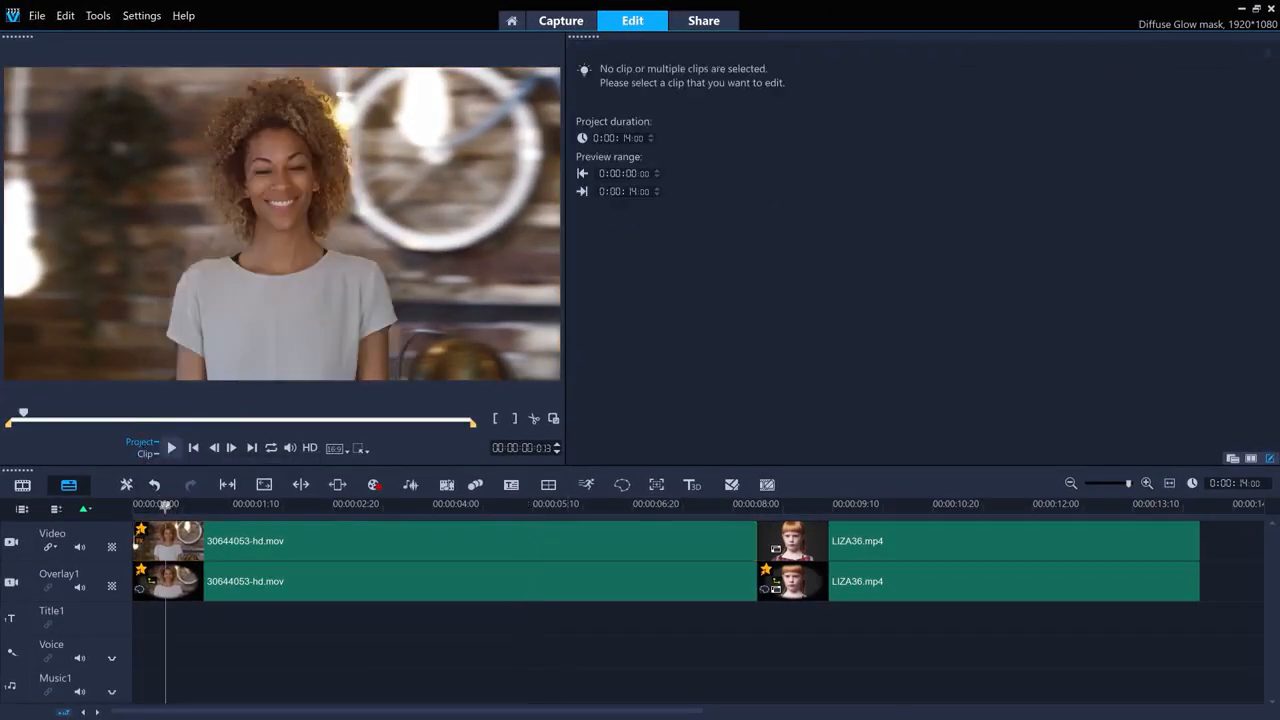
pyautogui.click(171, 449)
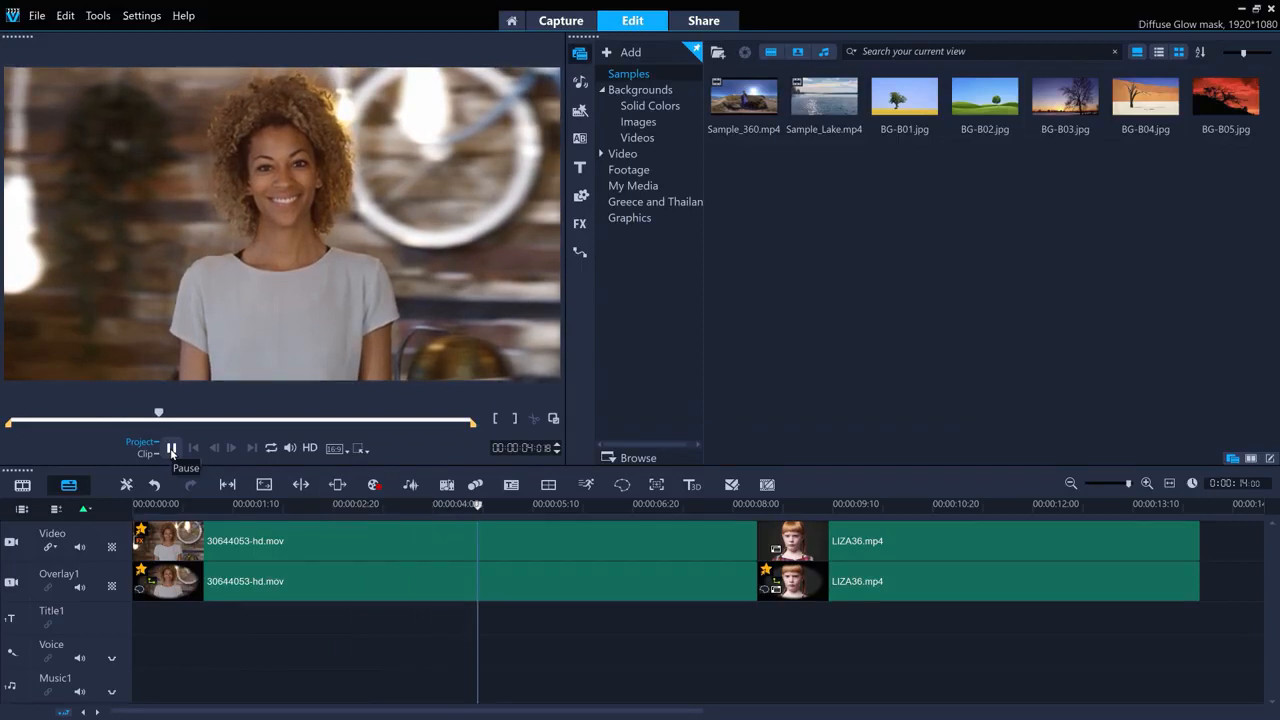
pyautogui.click(172, 446)
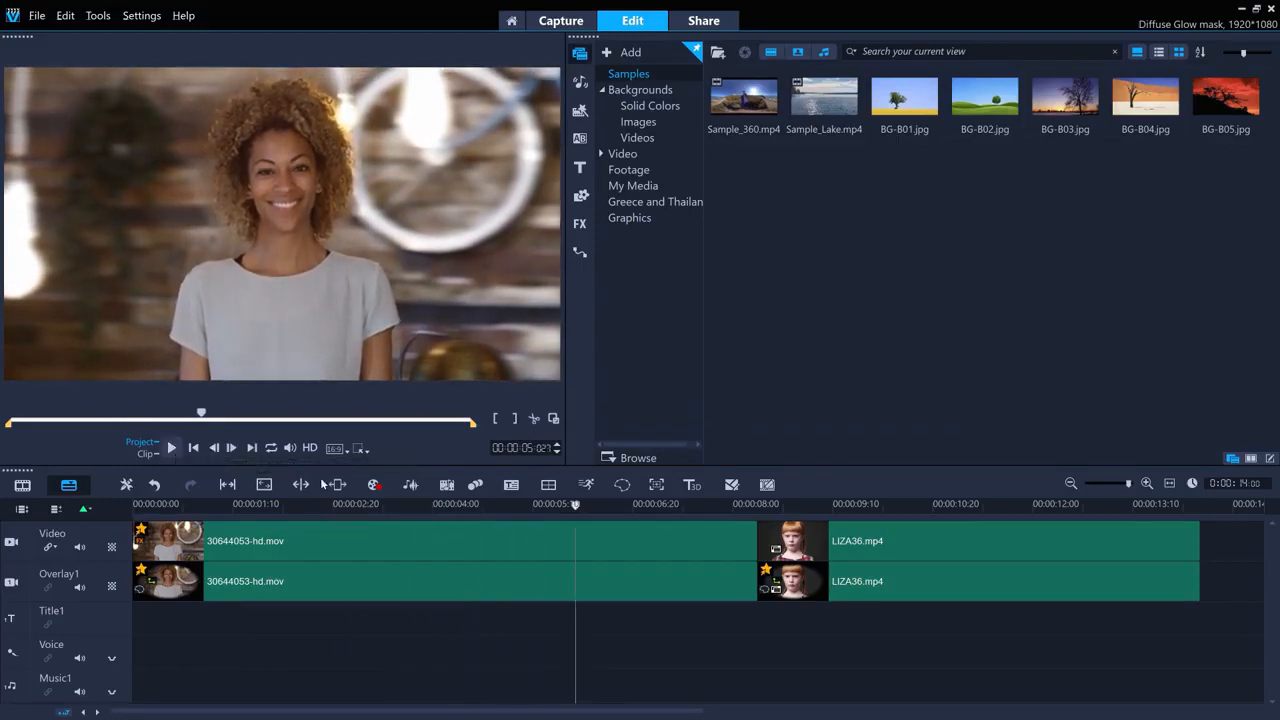
# Step: Enable the Mosaic filter on the masked LIZA36.mp4 clip on Overlay1 and play the project to check the pixelated face
pyautogui.click(790, 505)
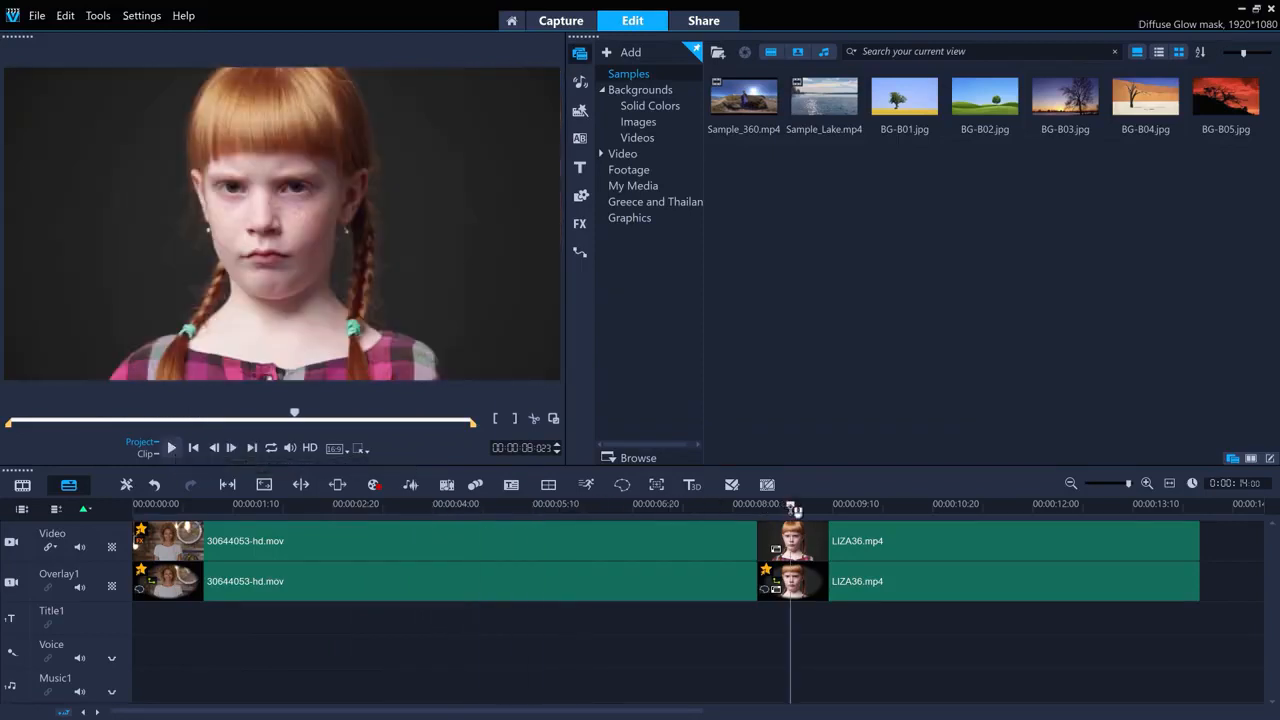
pyautogui.doubleClick(825, 585)
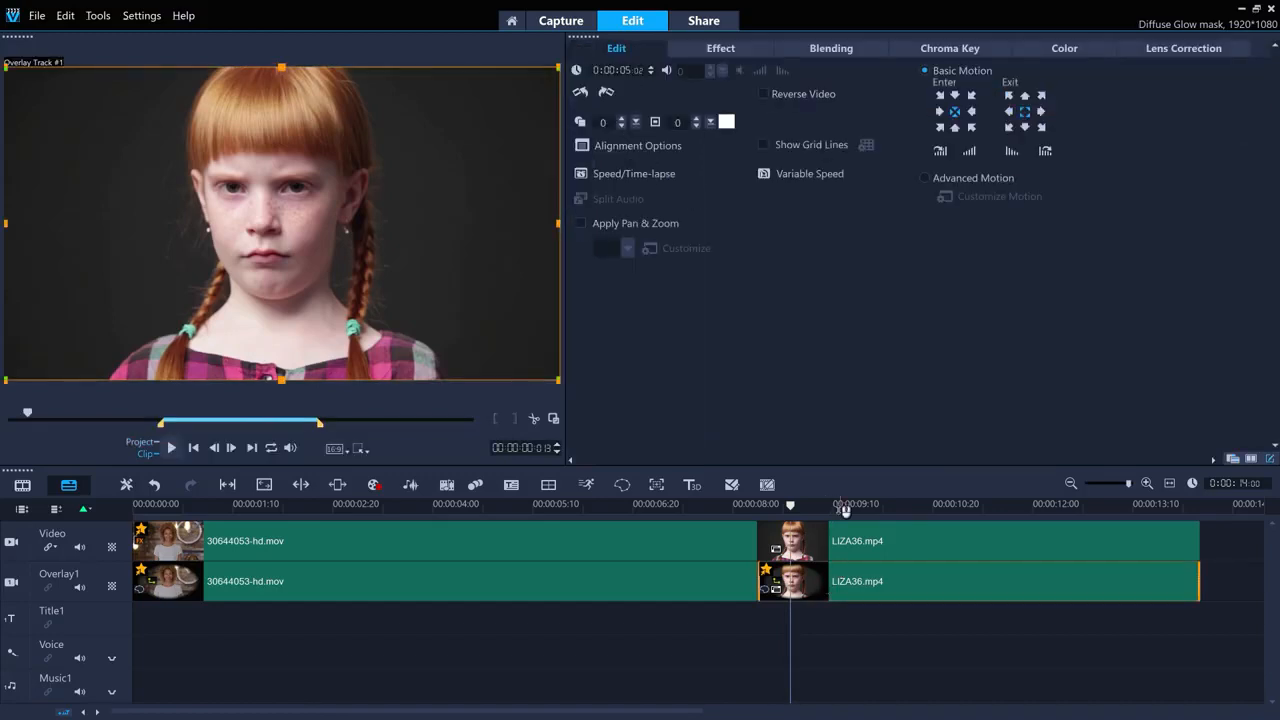
pyautogui.click(748, 51)
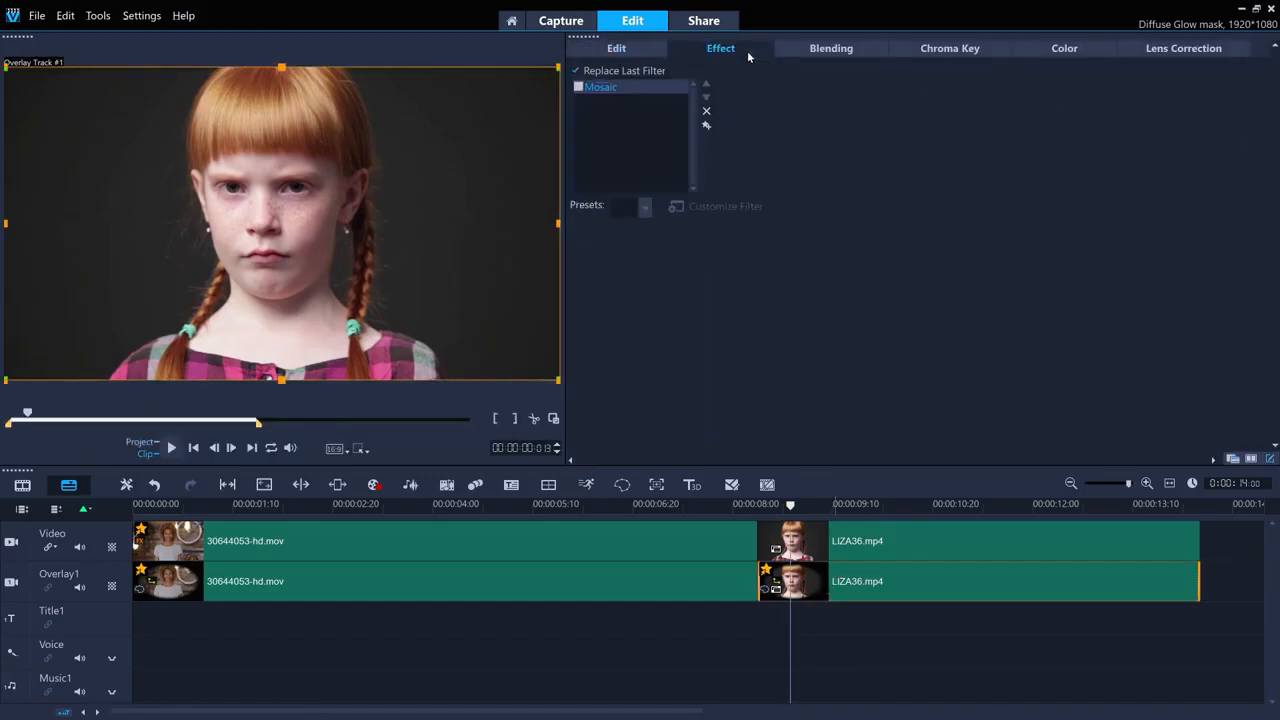
pyautogui.click(578, 88)
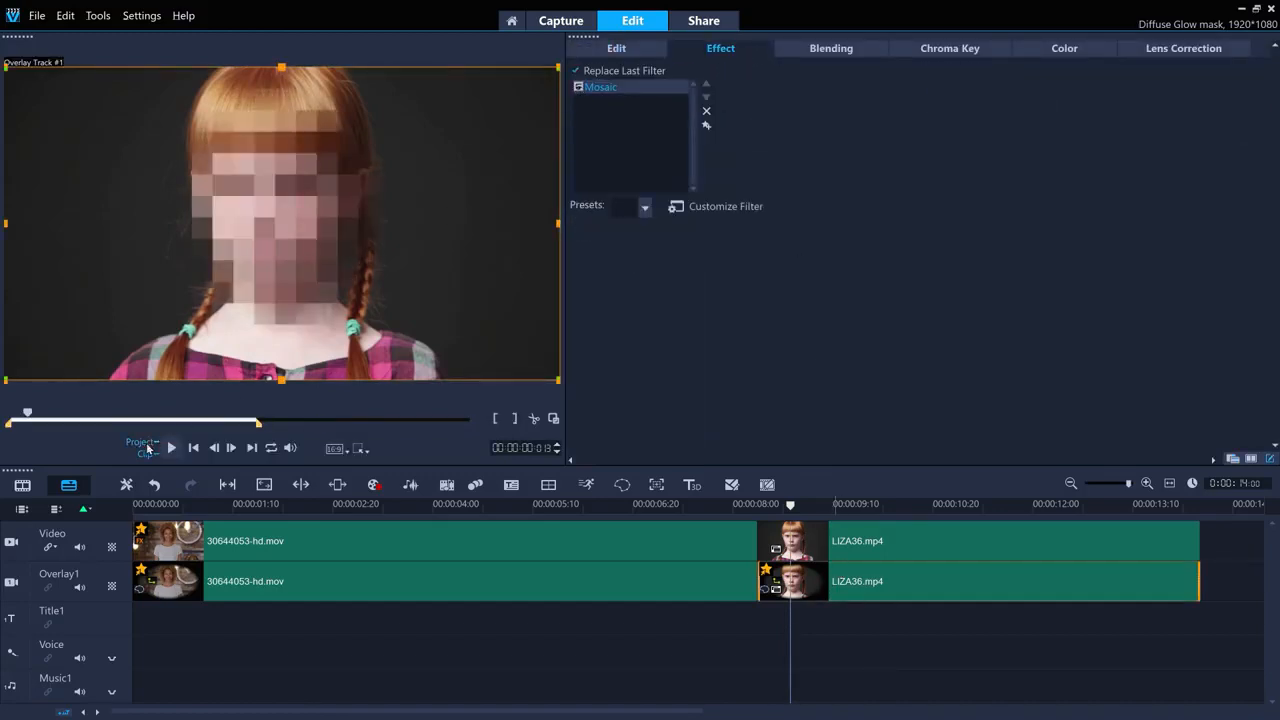
pyautogui.click(143, 442)
pyautogui.click(171, 448)
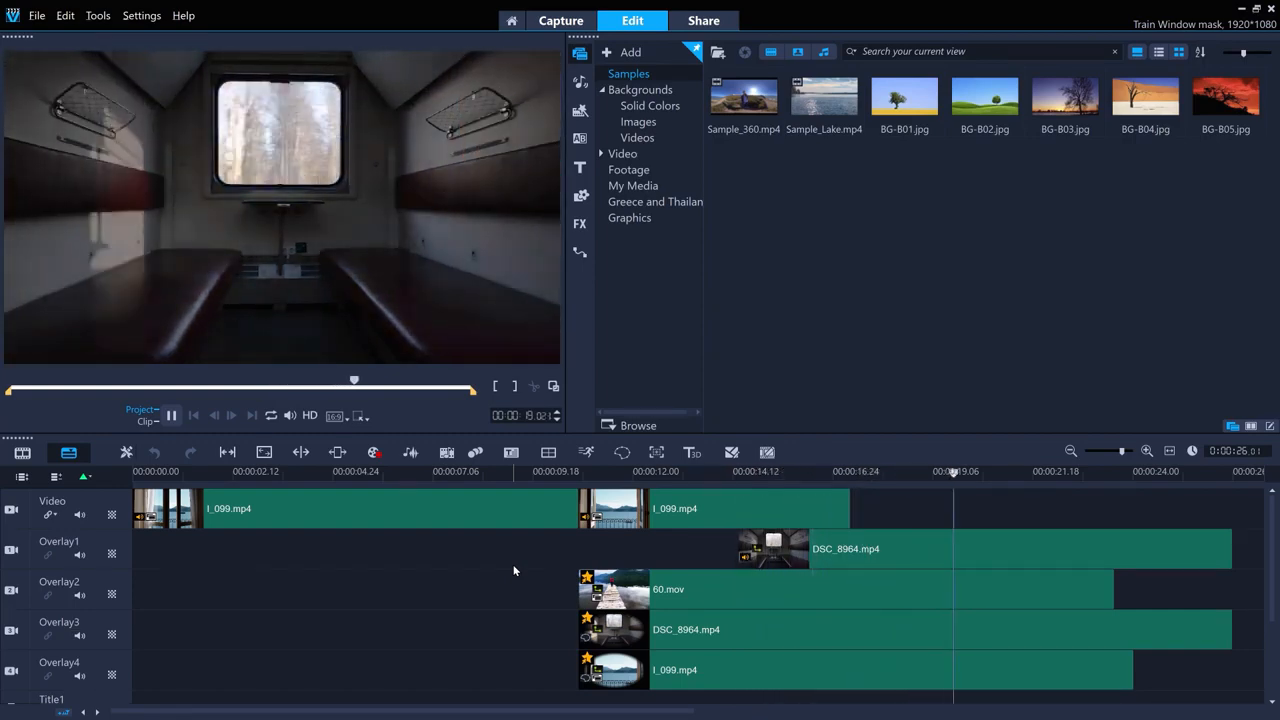
# Step: Stop the Train Window mask project's playback, go to 00:00:13:006 and hide the Overlay4 track with the masked I_099.mp4 clip
pyautogui.press('space')
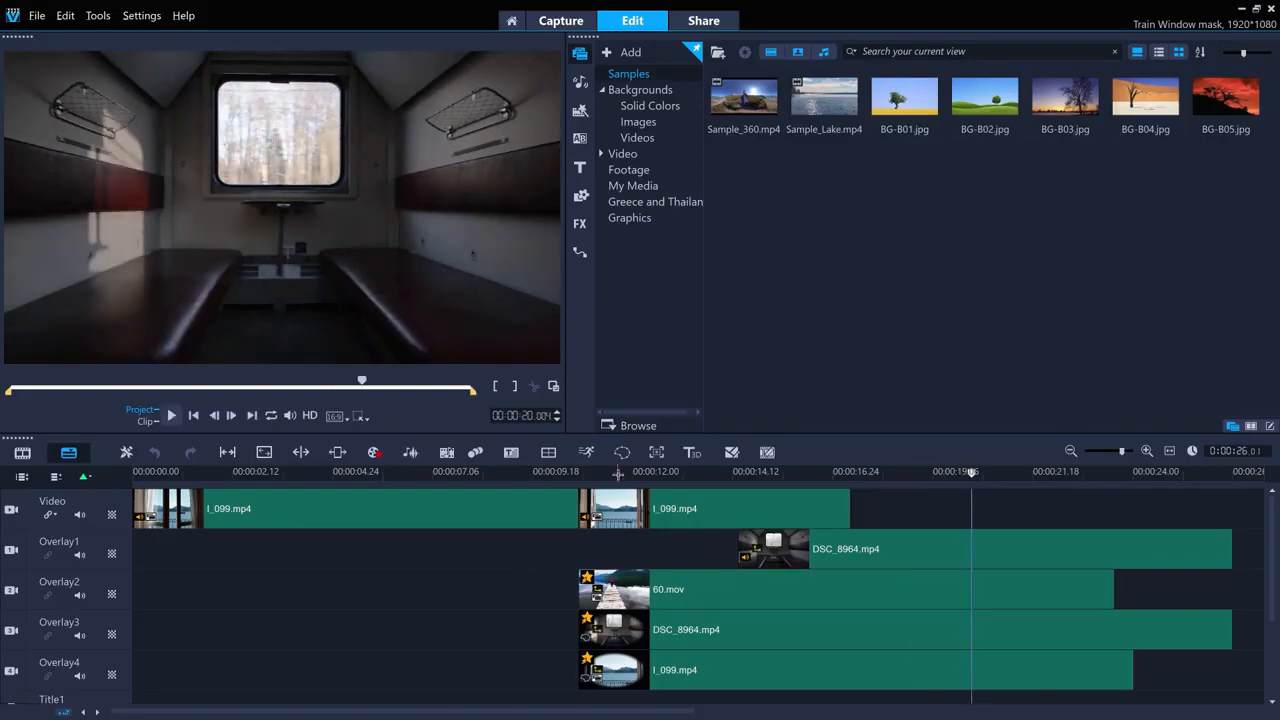
pyautogui.moveTo(618, 472); pyautogui.dragTo(681, 472)
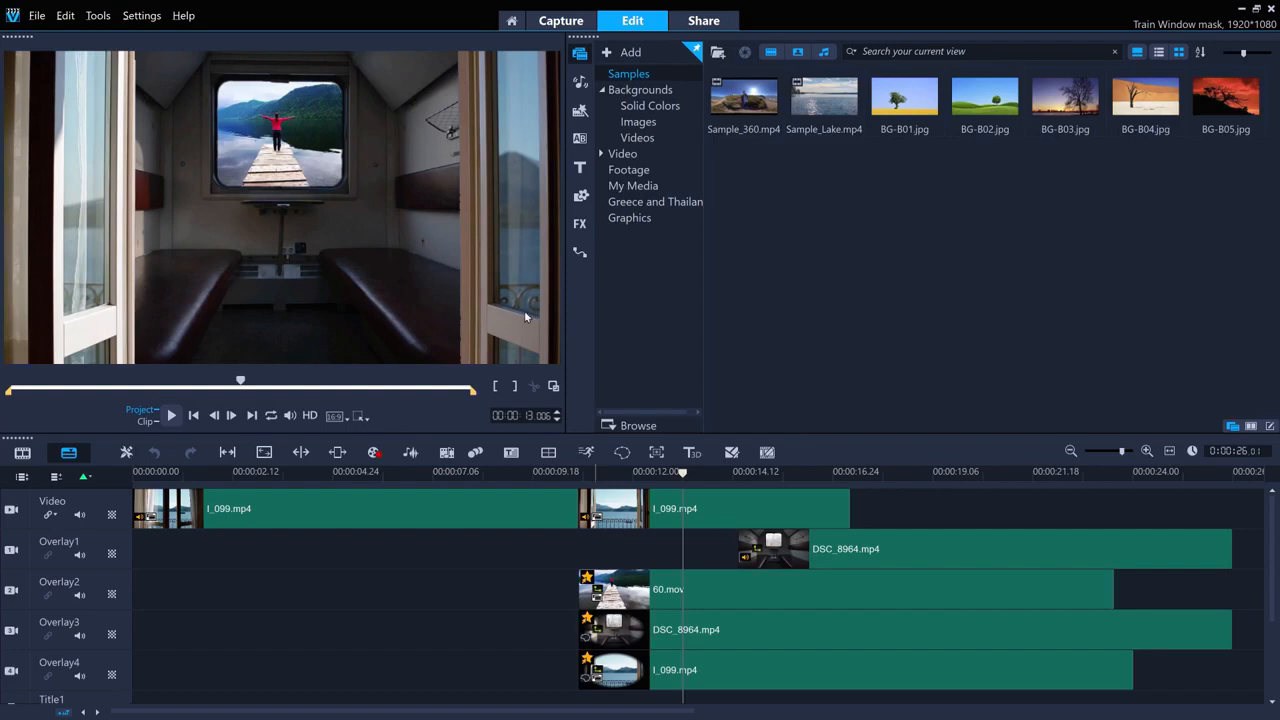
pyautogui.click(860, 670)
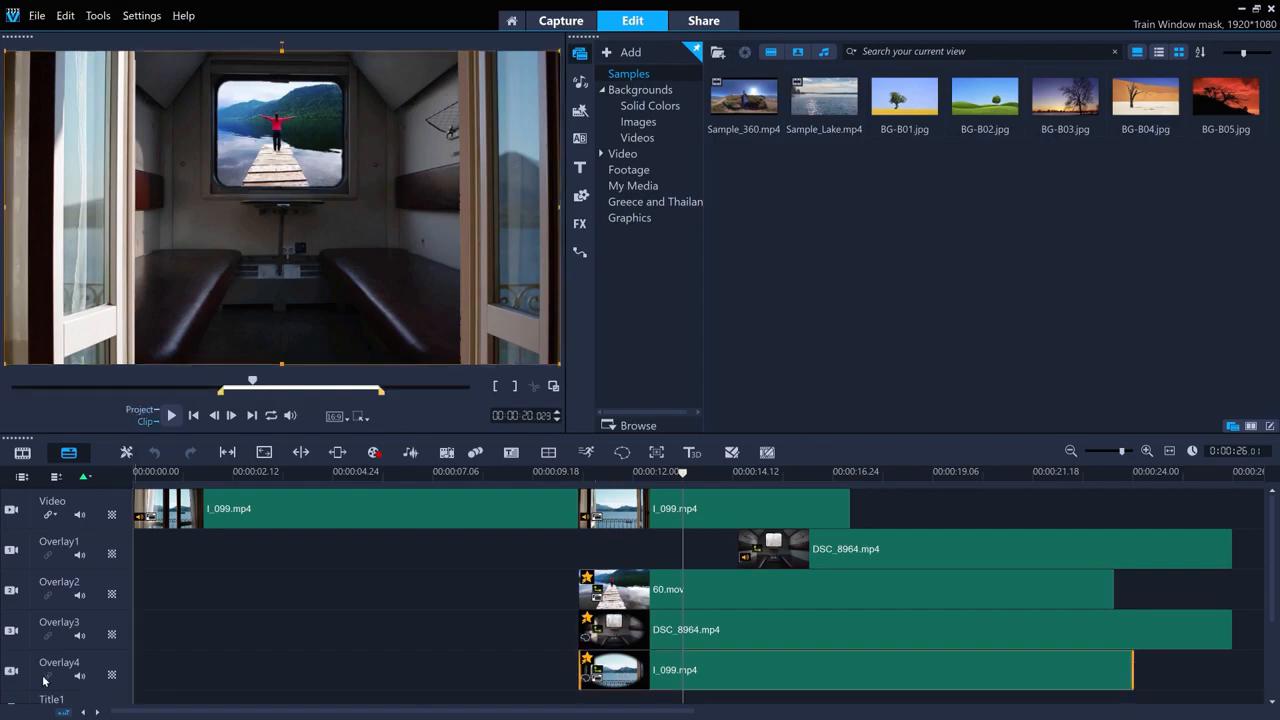
pyautogui.click(10, 672)
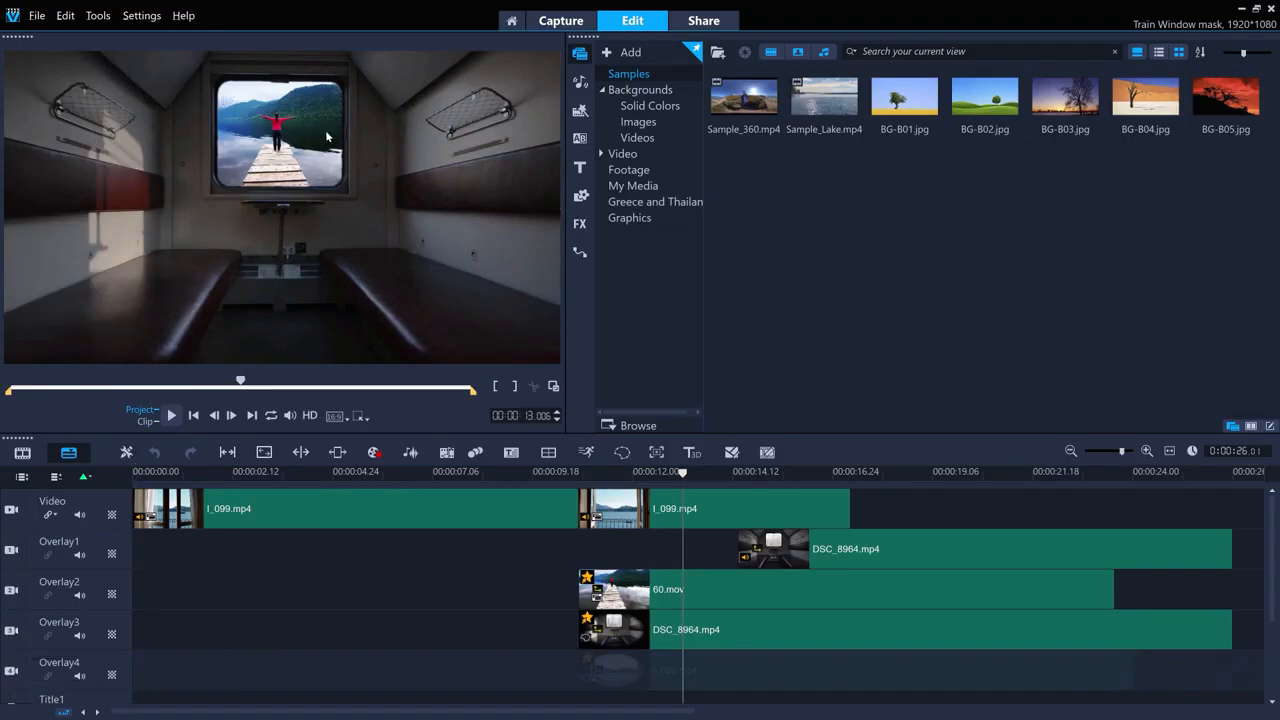
# Step: Hide the Overlay3 and Overlay2 tracks and scrub back to about 00:00:11 to examine the I_099.mp4 clip on the Video track
pyautogui.click(11, 631)
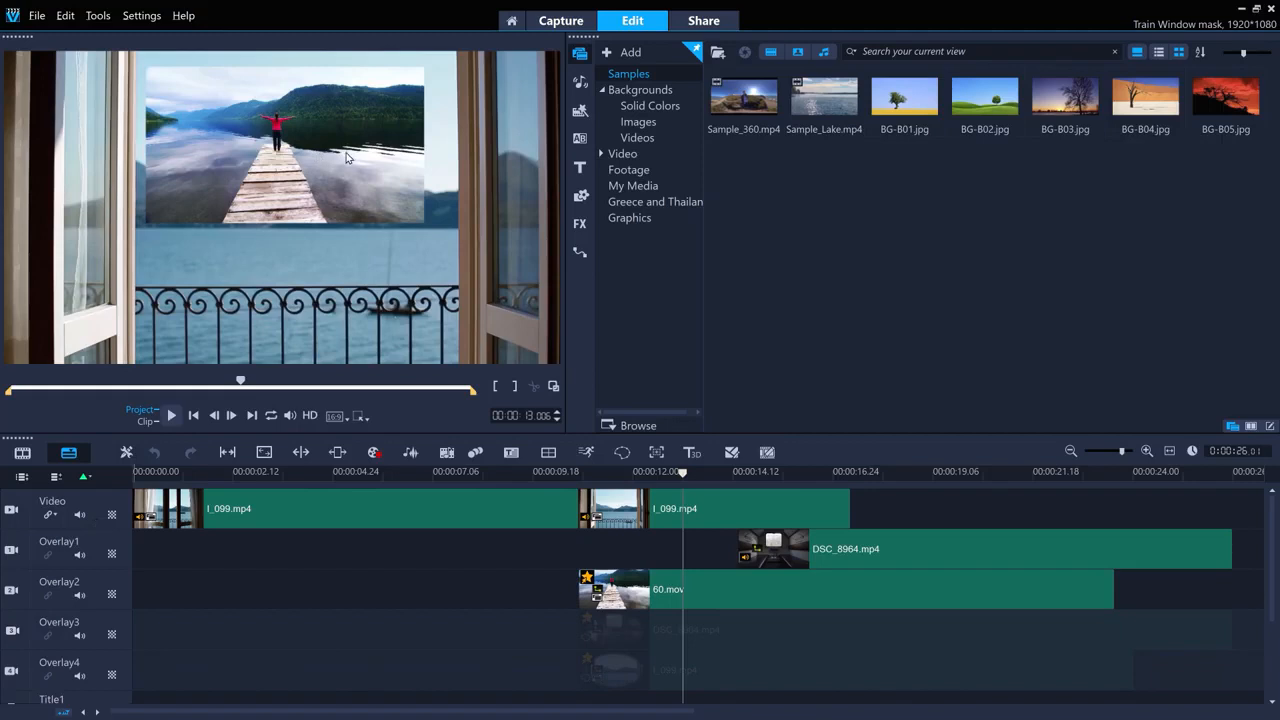
pyautogui.click(11, 591)
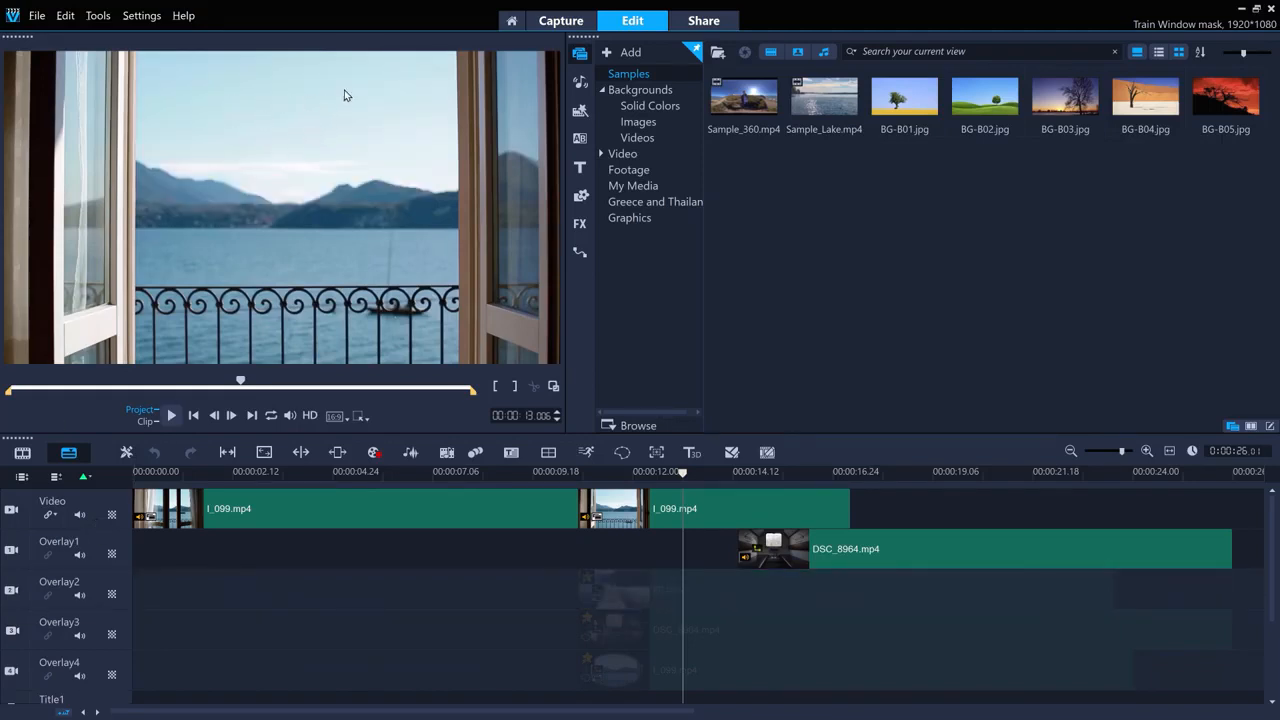
pyautogui.moveTo(682, 470); pyautogui.dragTo(602, 470)
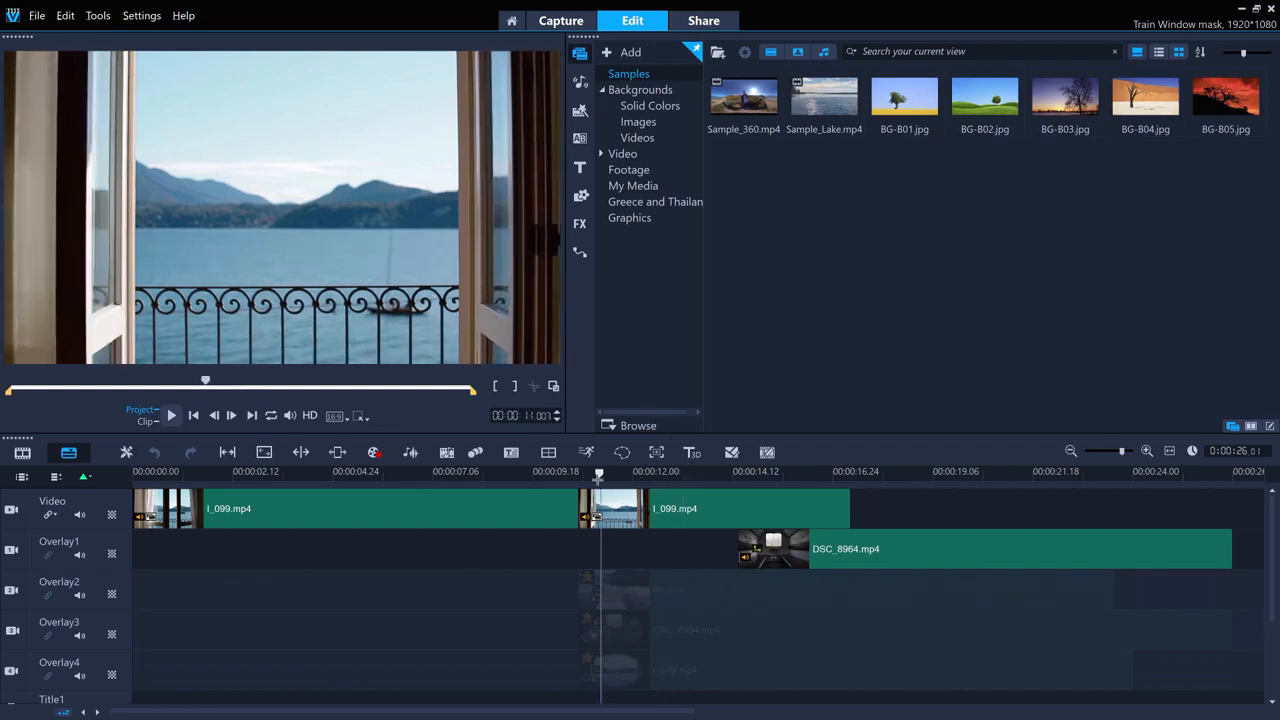
# Step: Show the Overlay3, Overlay4 and Overlay2 tracks again and play the project from its start to check the layered window scene
pyautogui.click(12, 633)
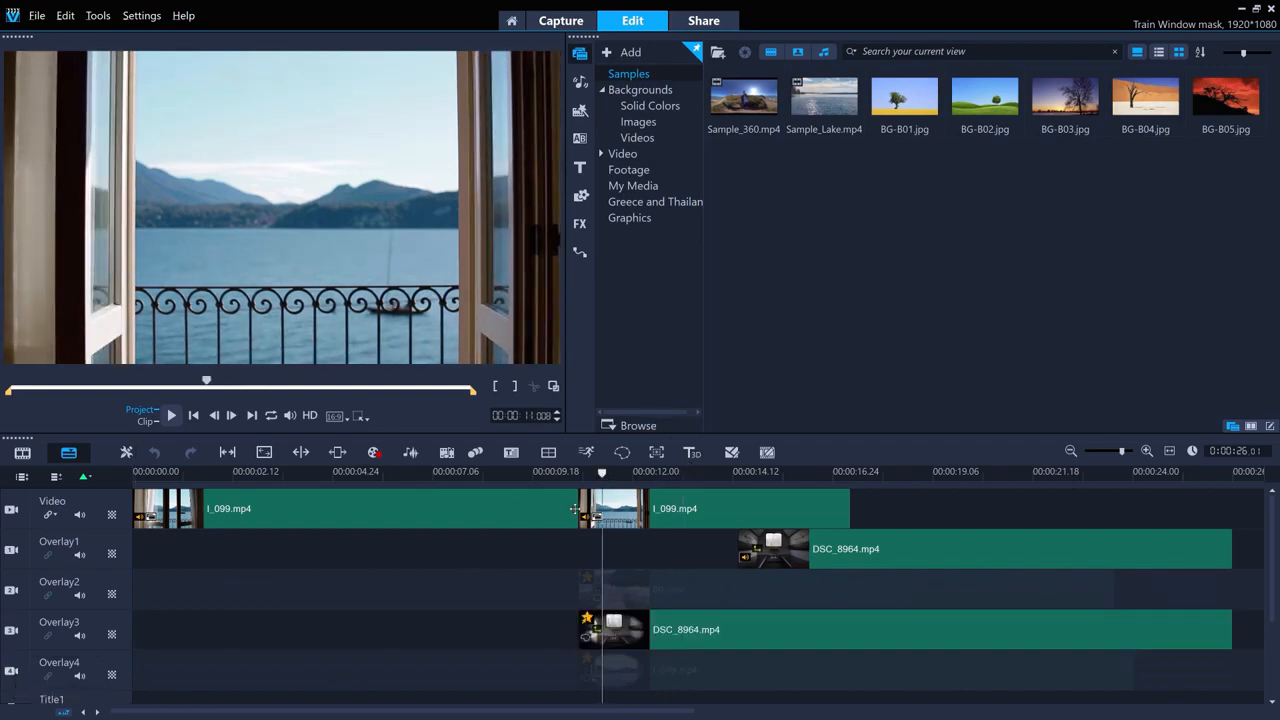
pyautogui.moveTo(602, 470); pyautogui.dragTo(644, 470)
pyautogui.press('Home')
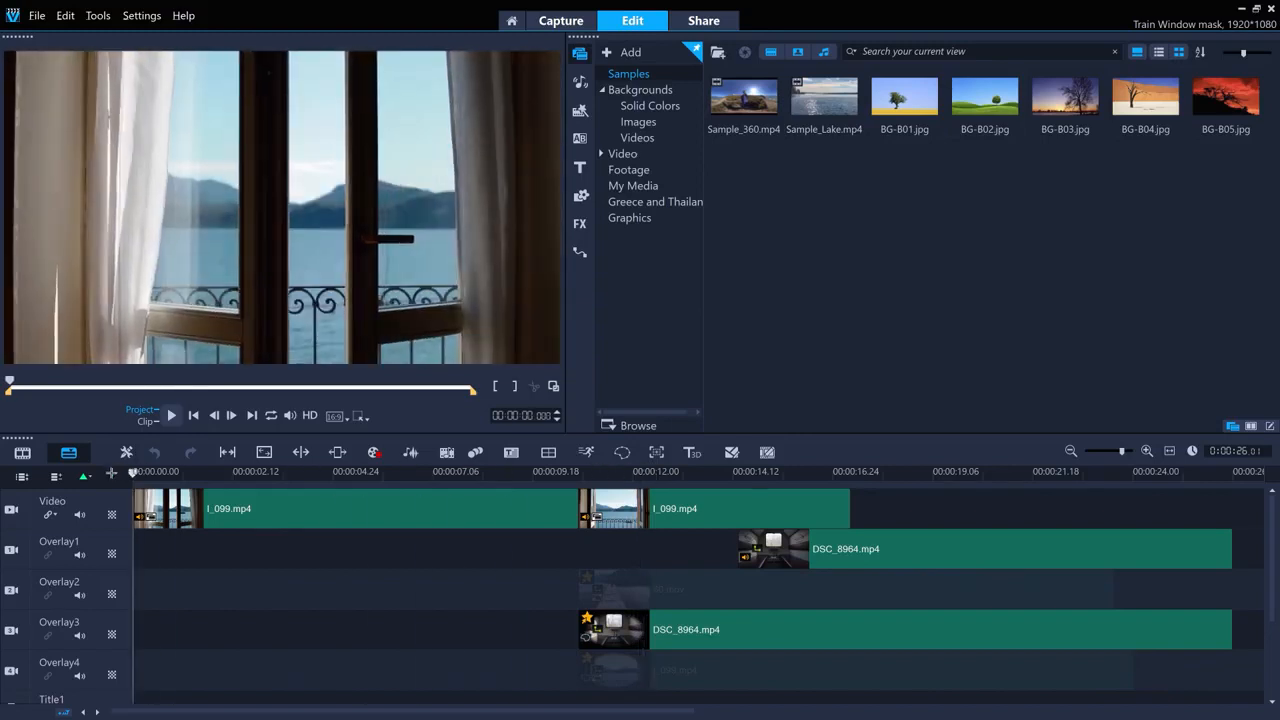
pyautogui.click(12, 670)
pyautogui.click(12, 590)
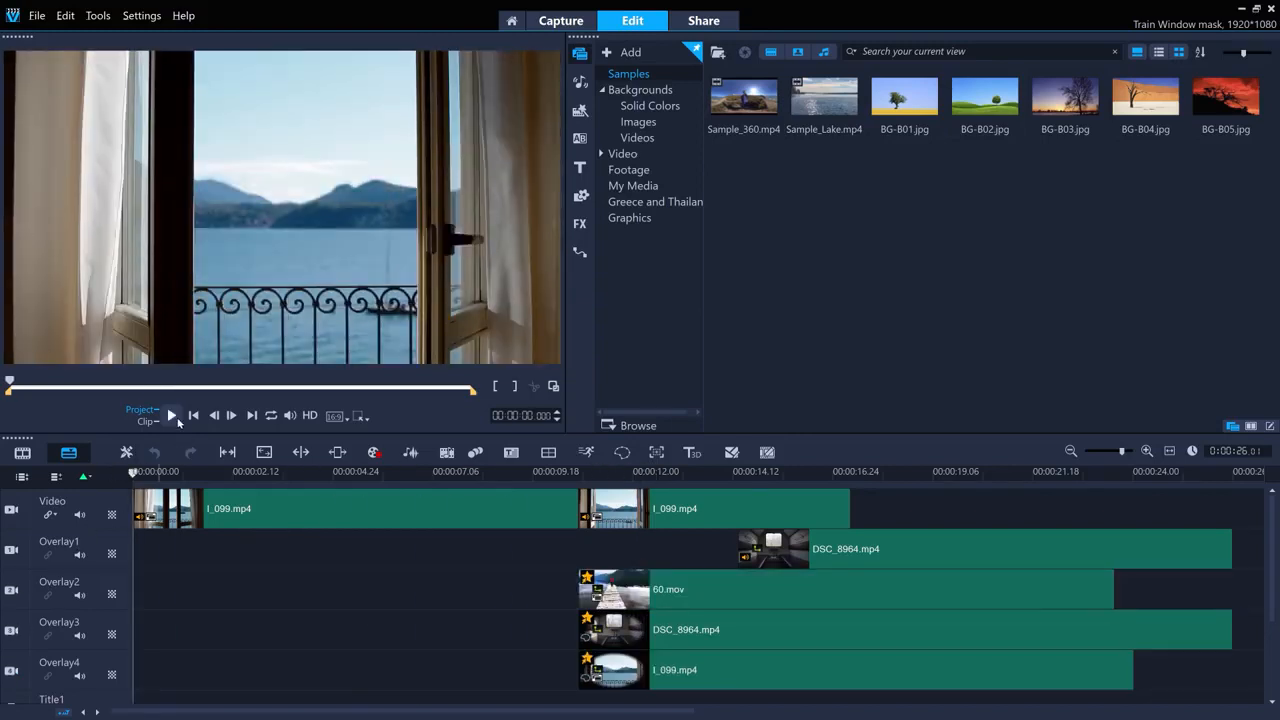
pyautogui.click(174, 415)
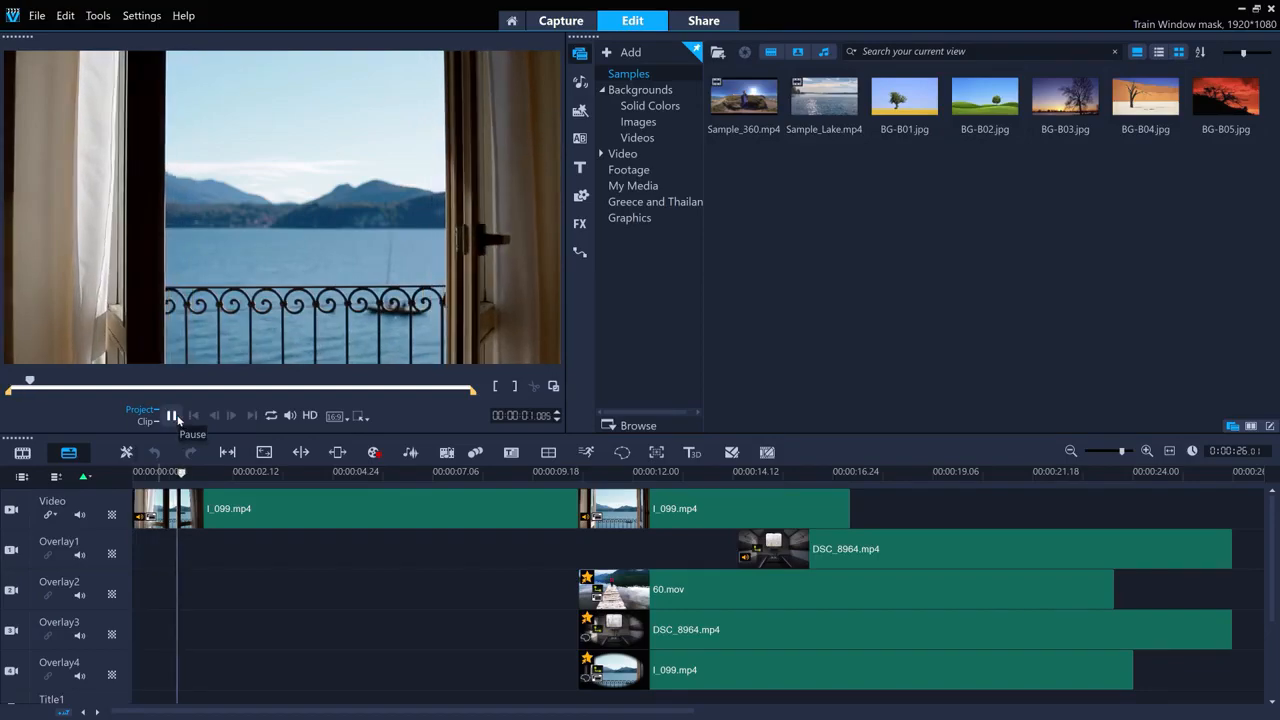